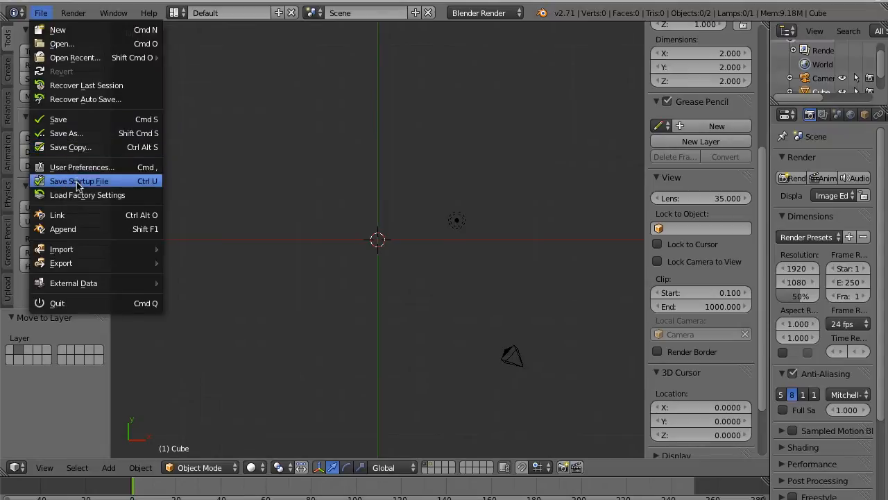
Enable the 3D View: Screencast Keys add-on in the user preferences and start its on-screen key display
left_click(77, 168)
left_click(59, 45)
type("scr")
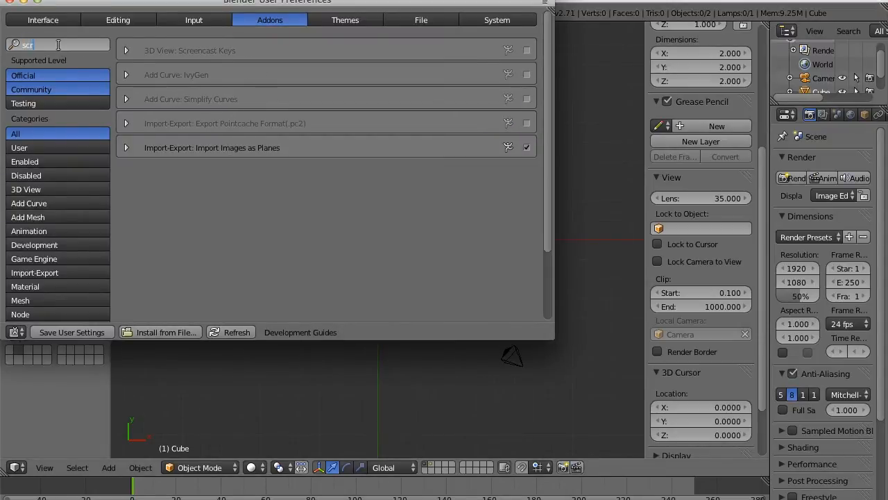
left_click(528, 51)
left_click(527, 50)
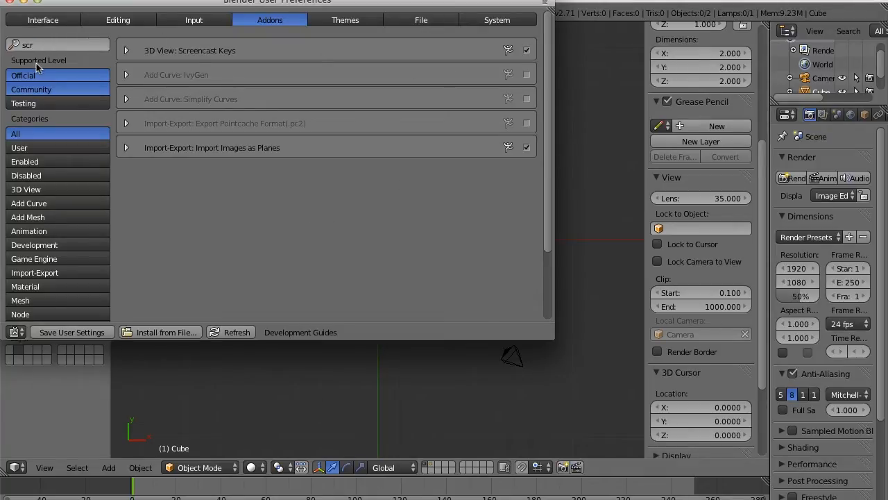
left_click(10, 3)
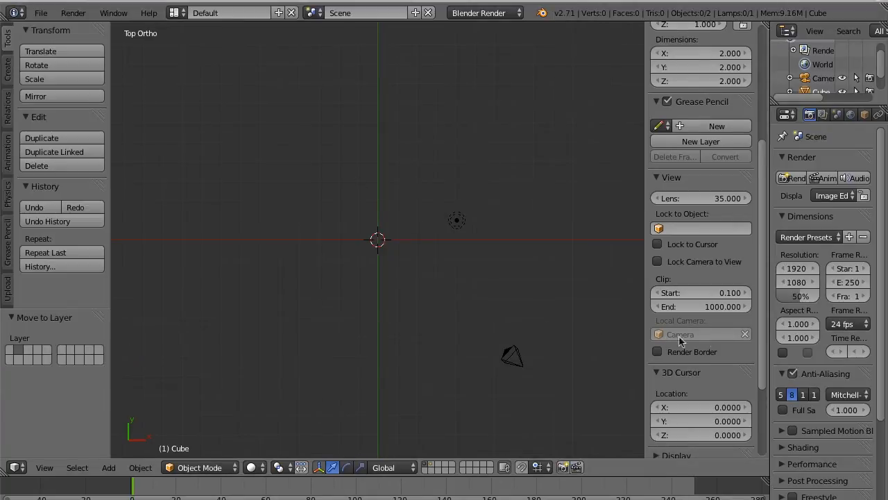
scroll(763, 356, "down", 5)
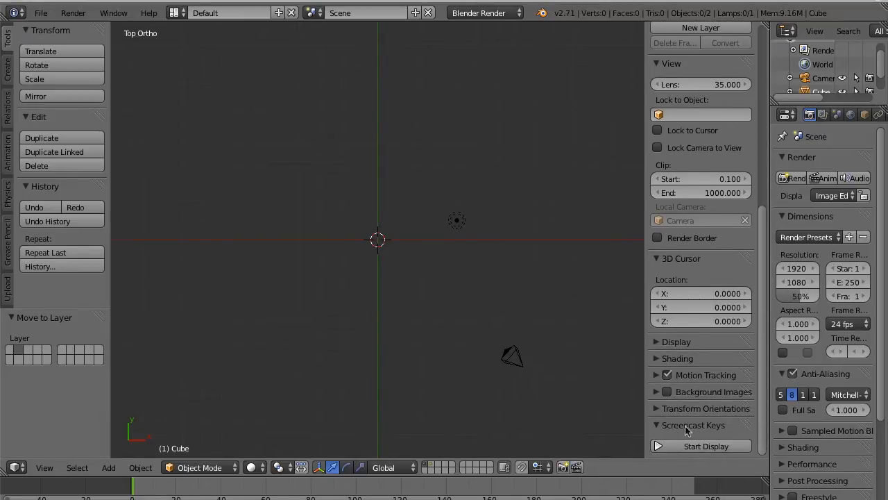
left_click(680, 448)
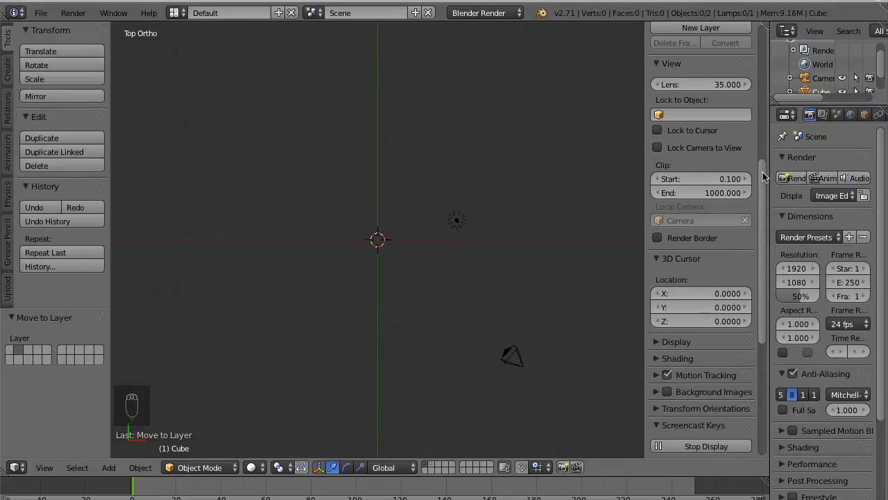
Enable background images in the 3D viewport and load printrbot_logo.png from the 3D Prints folder
scroll(762, 156, "up", 2)
scroll(763, 157, "up", 5)
scroll(765, 173, "down", 6)
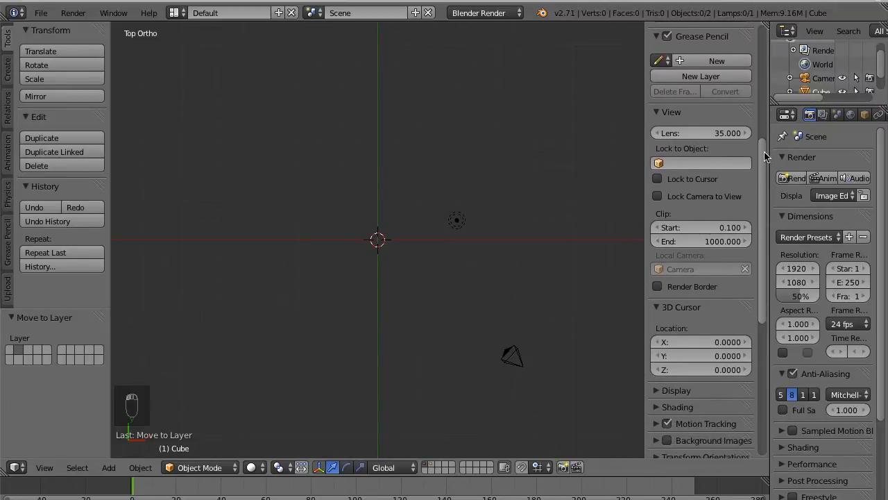
scroll(765, 176, "down", 7)
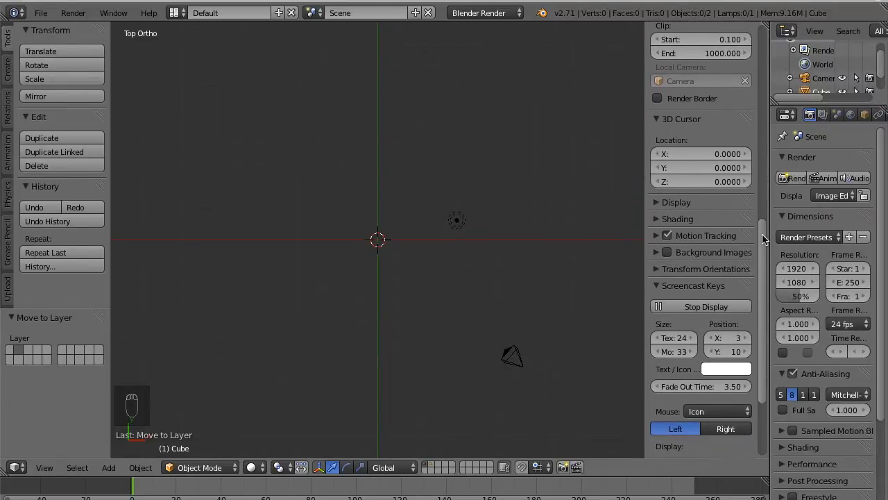
left_click(658, 235)
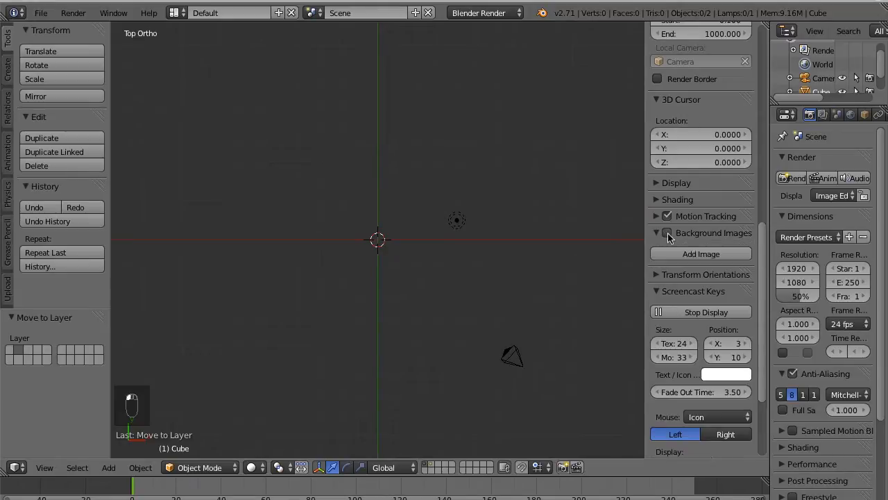
left_click(667, 235)
left_click(680, 256)
left_click(717, 335)
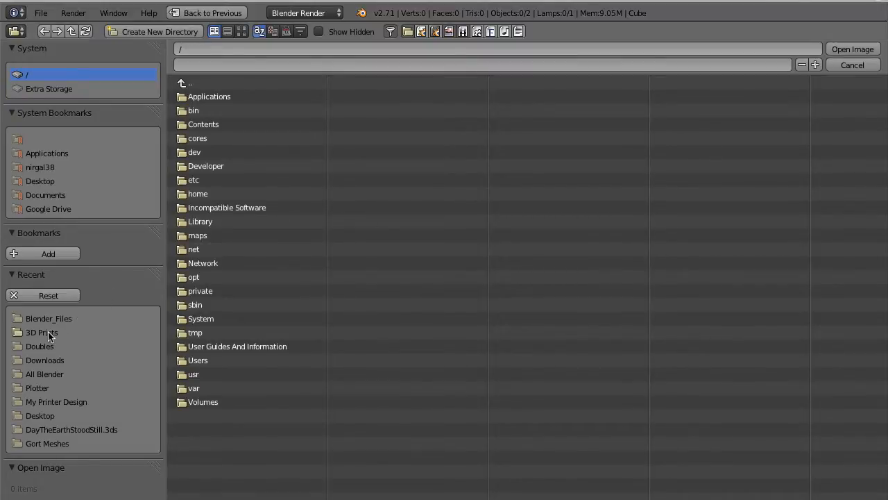
left_click(52, 331)
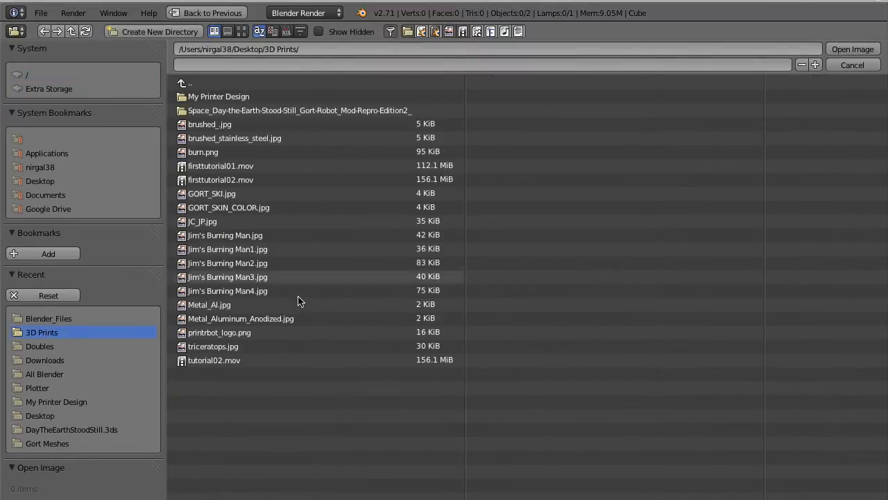
left_click(258, 333)
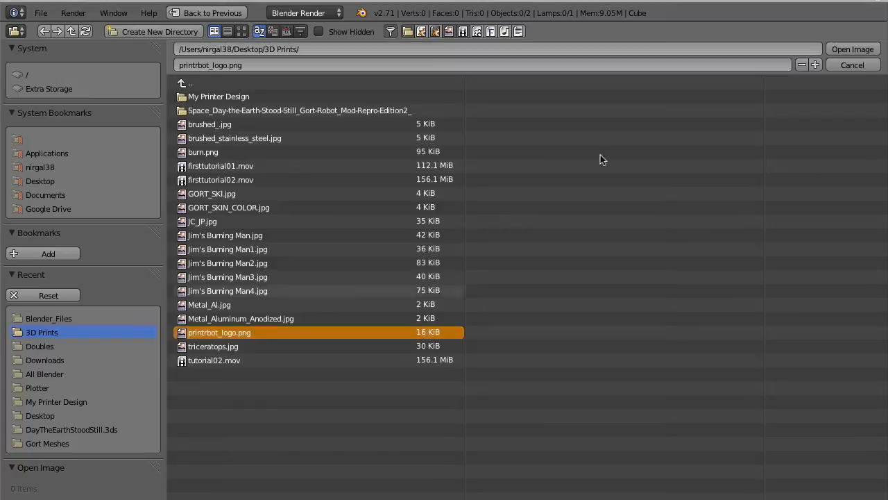
left_click(848, 50)
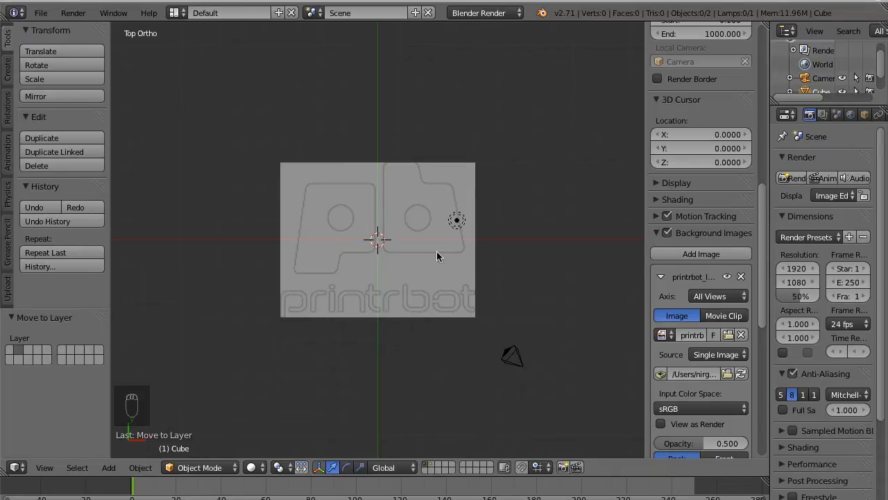
Switch the viewport to perspective and return it to the top orthographic view
scroll(436, 251, "up", 5)
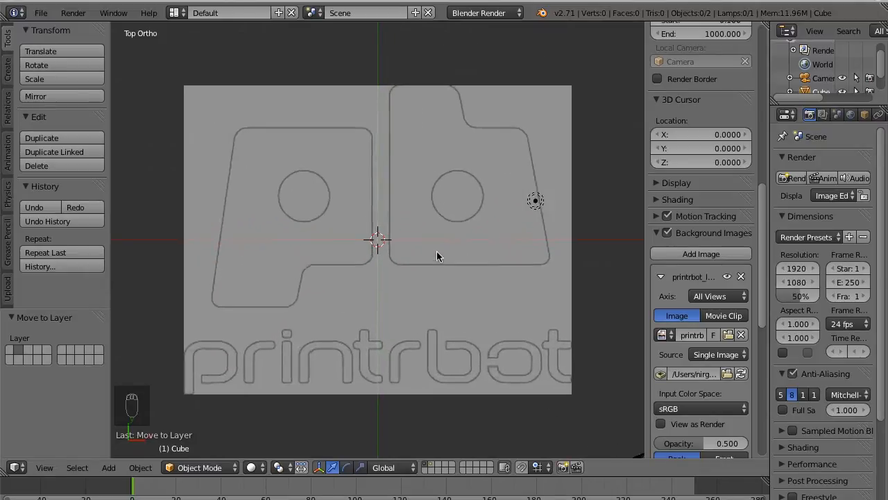
key("KP_5")
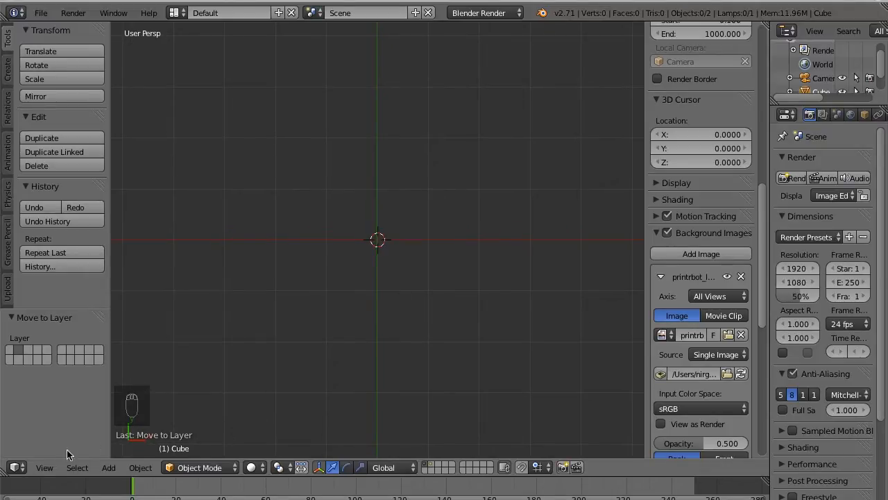
left_click(45, 468)
left_click(74, 406)
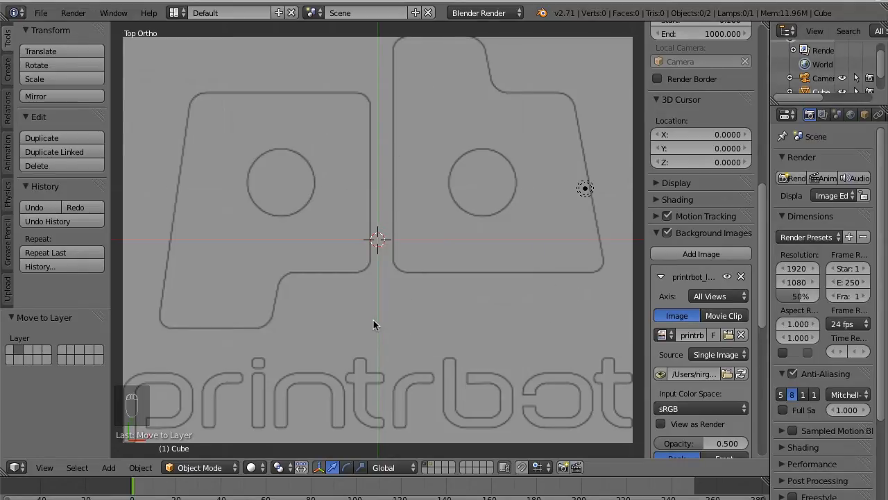
Add a Bezier curve at the 3D cursor for tracing the logo
key("shift+a")
mouse_move(374, 323)
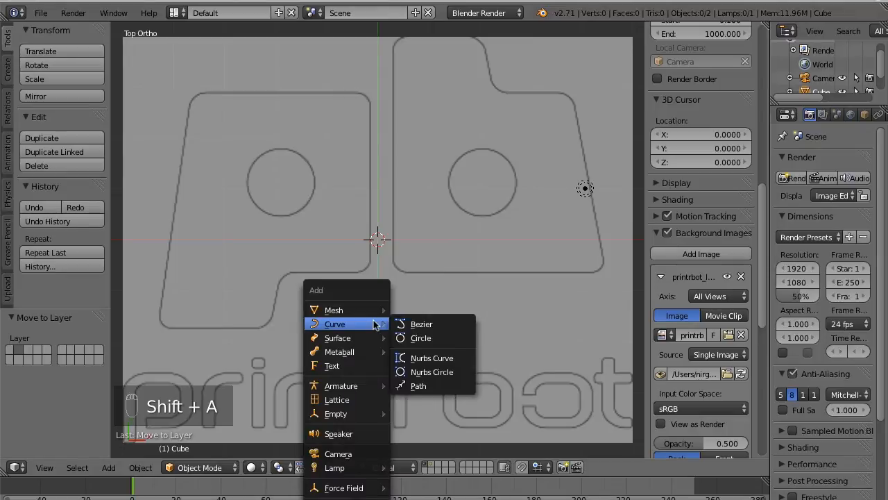
left_click(419, 325)
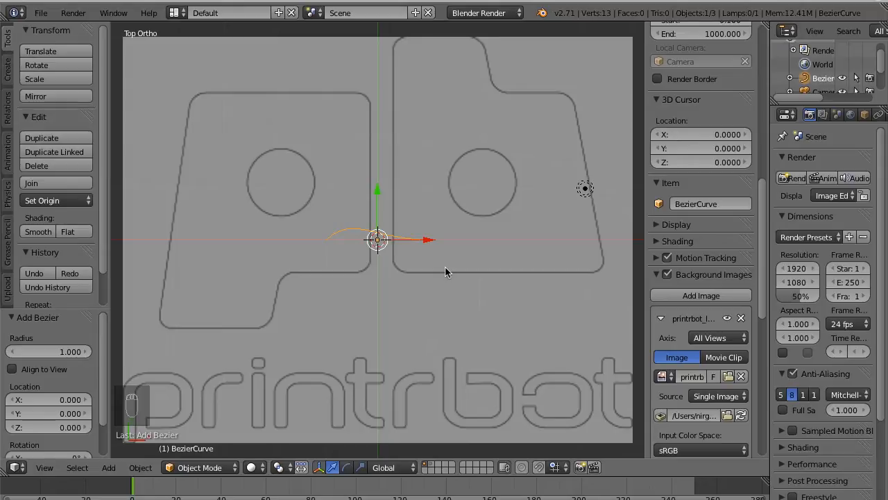
Set the Bezier curve's control points to Vector handles in Edit Mode and hide the handle display
key("Tab")
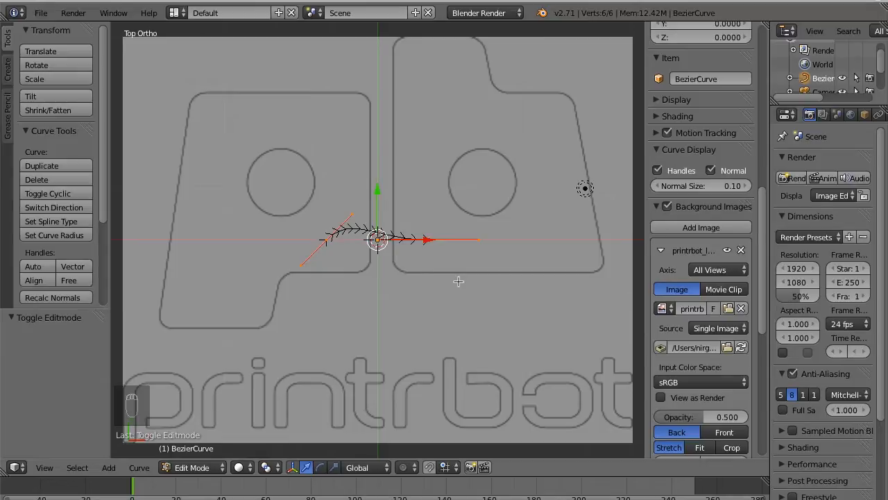
key("v")
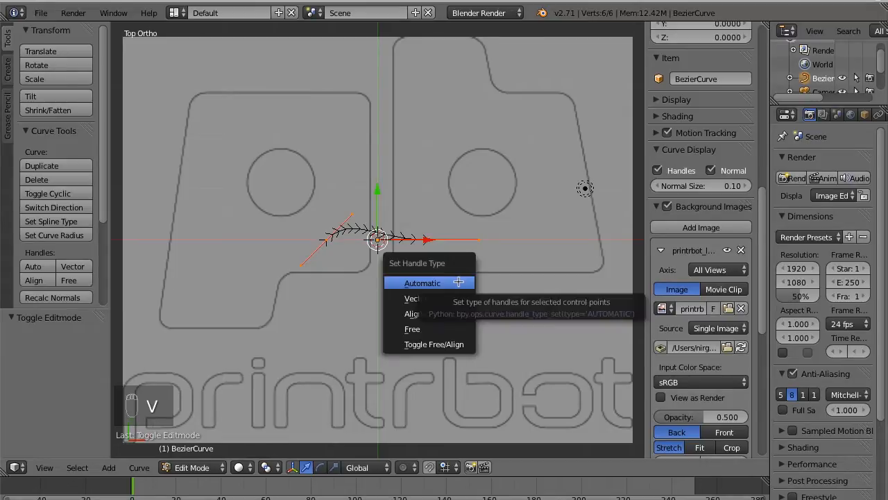
left_click(437, 298)
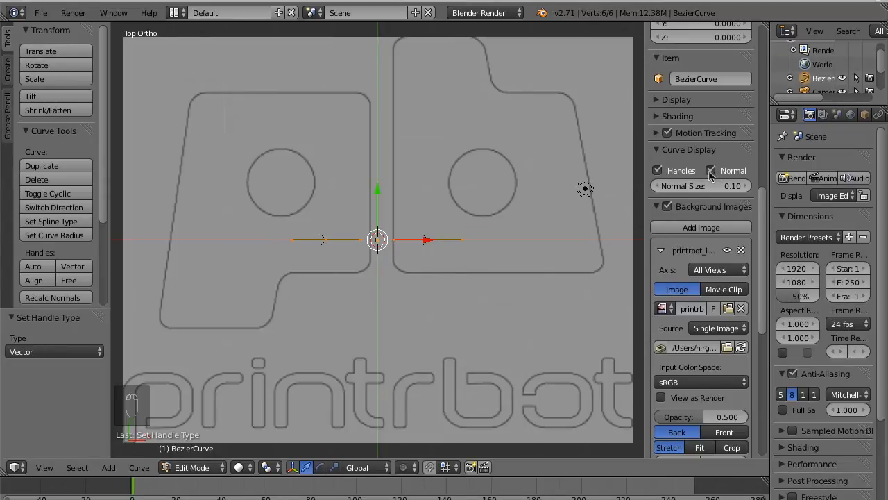
left_click(658, 171)
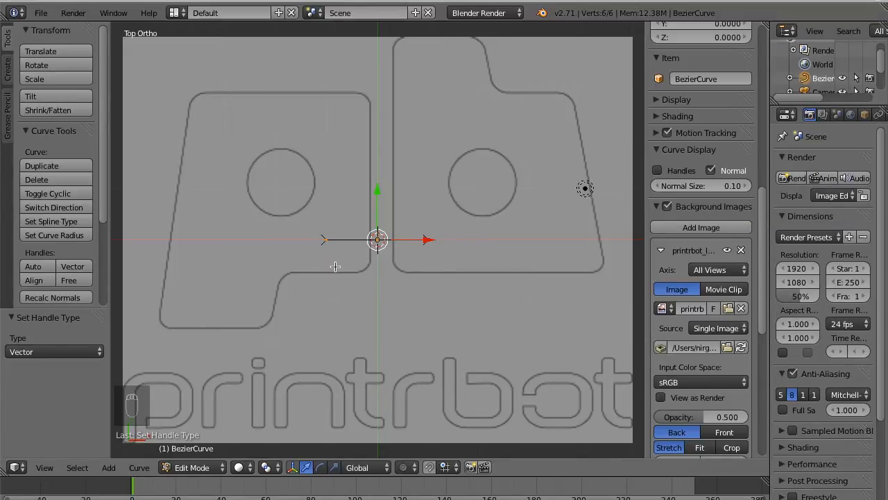
Move the curve's left control point to the lower end of the left logo shape's straight inner edge
right_click(327, 240)
key("g")
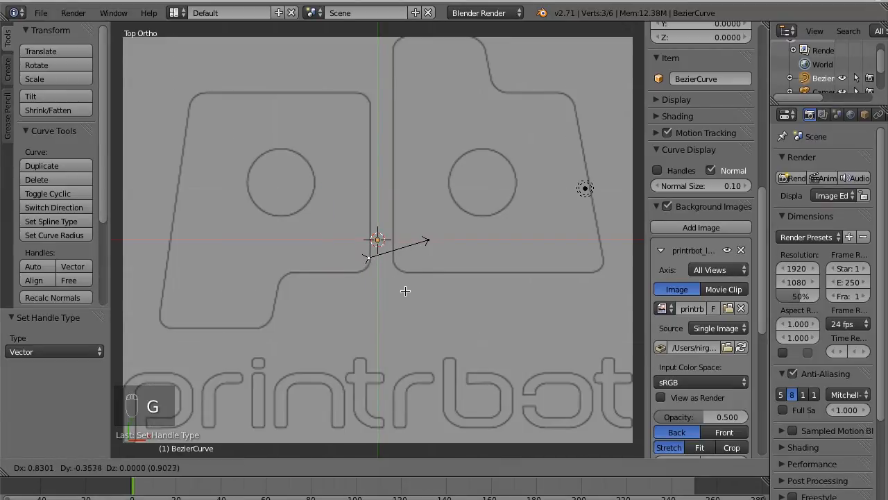
left_click(406, 287)
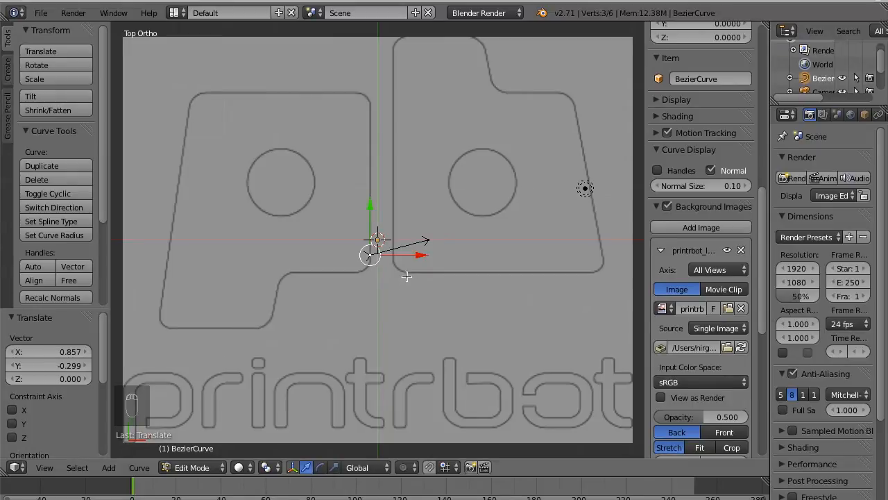
Move the curve's other control point to the upper end of the same edge, where the rounded corner begins
scroll(407, 288, "up", 5)
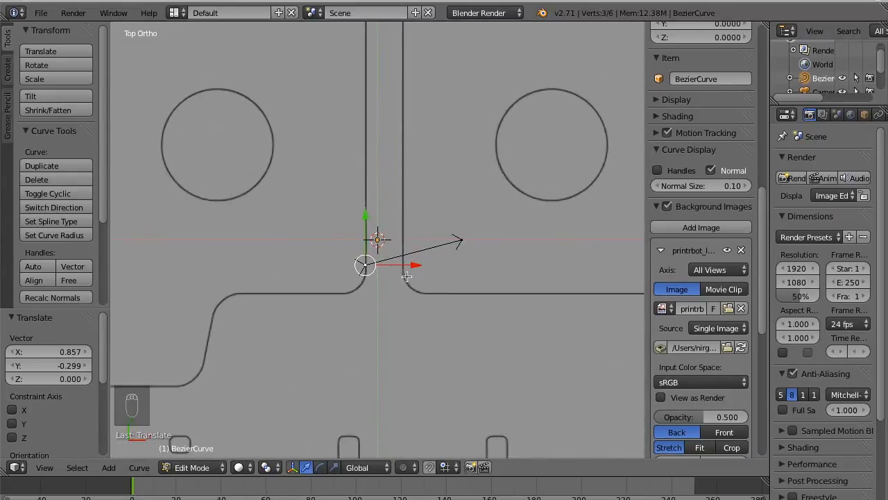
right_click(488, 240)
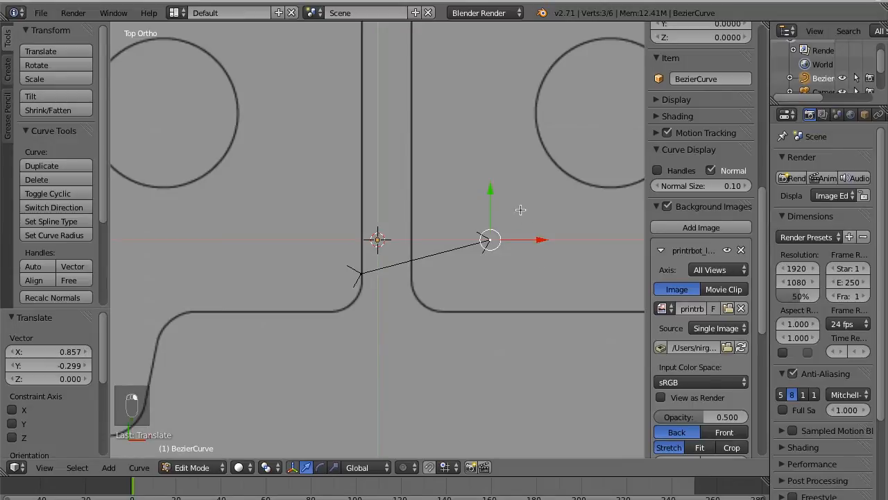
key("g")
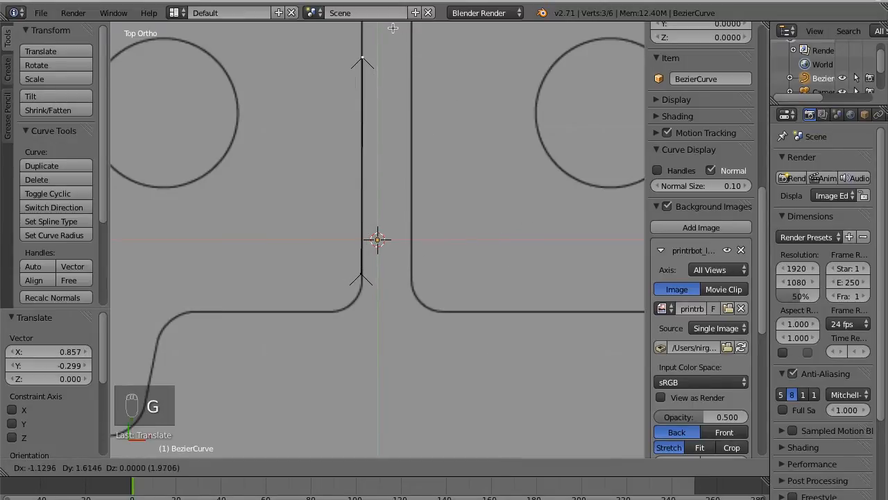
left_click(391, 26)
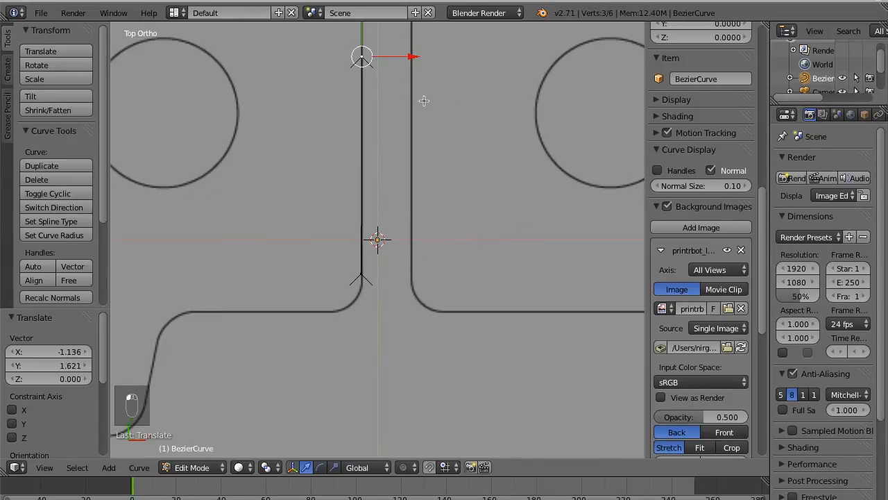
scroll(424, 101, "up", 4, "shift")
scroll(423, 101, "up", 2, "shift")
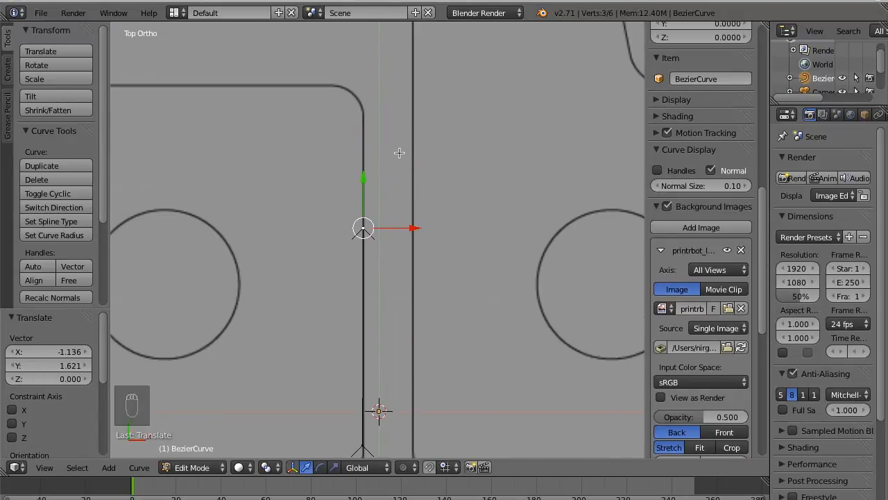
key("g")
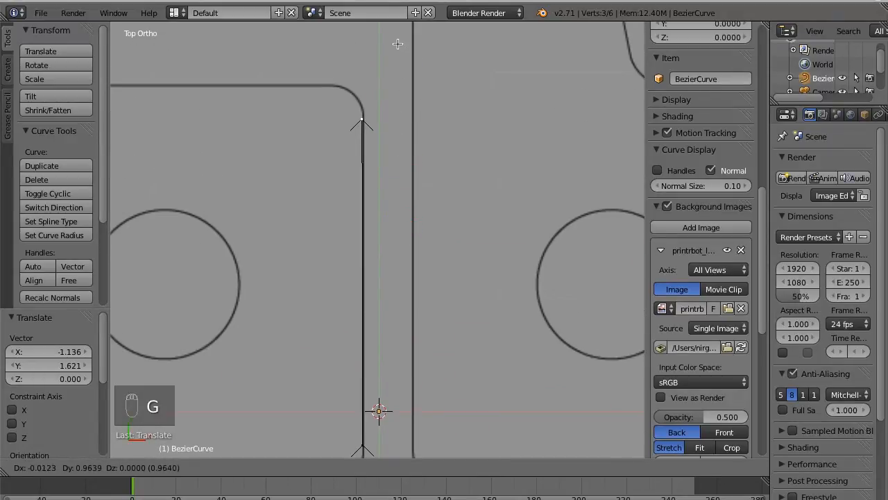
left_click(399, 43)
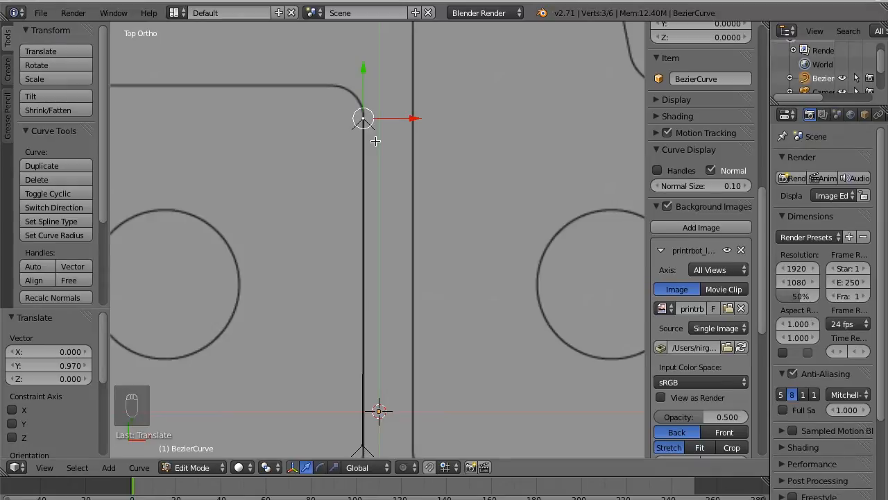
Extrude five points from the curve's upper end to trace the left shape's rounded upper-right corner
key("e")
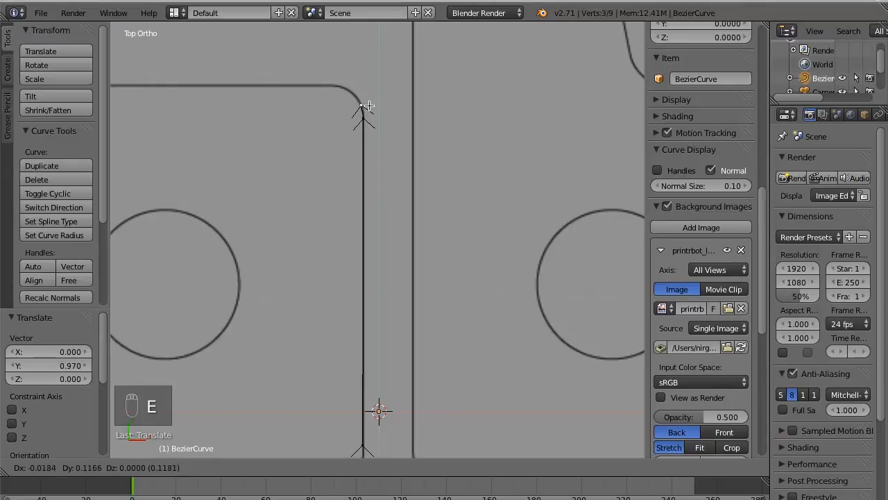
left_click(367, 106)
key("e")
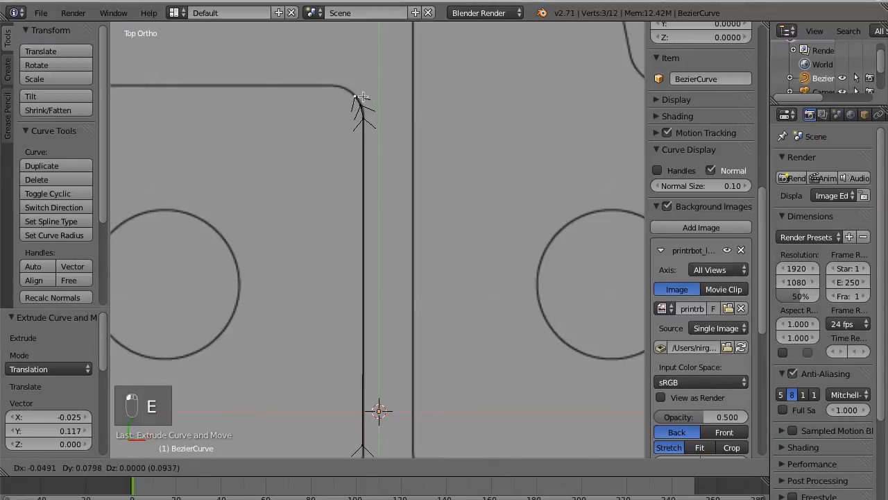
left_click(358, 96)
key("e")
left_click(350, 90)
key("e")
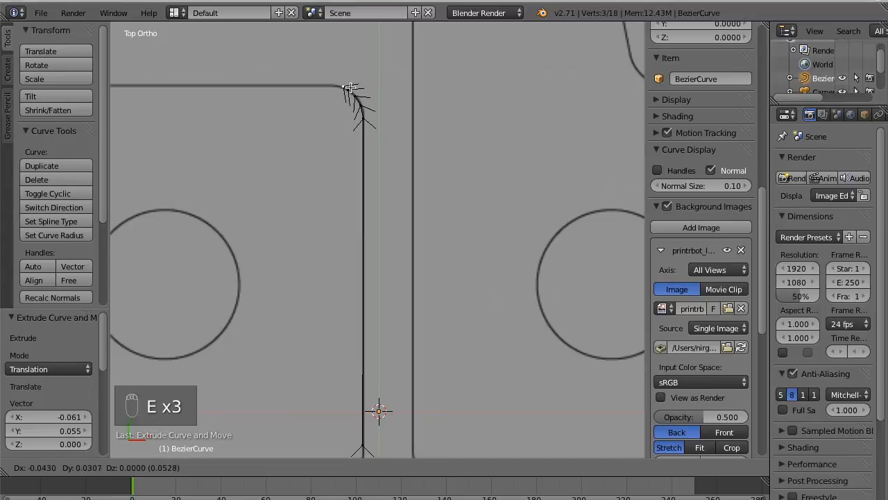
left_click(347, 87)
key("e")
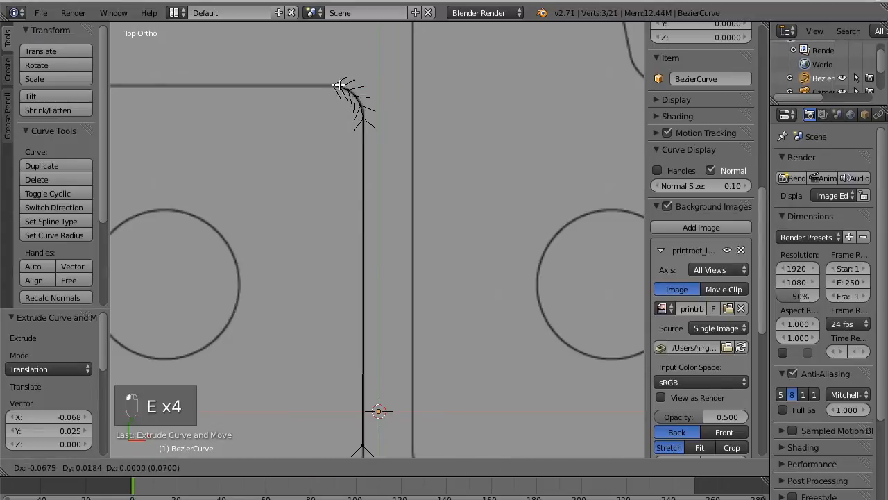
left_click(337, 86)
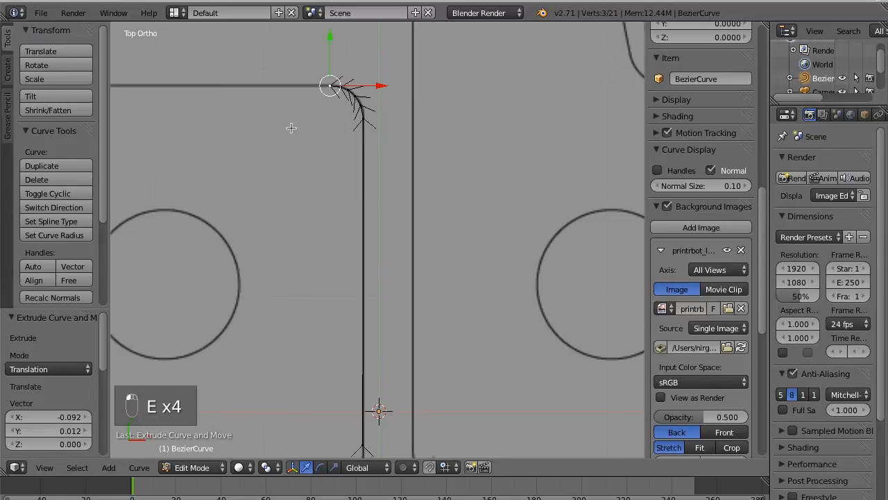
Extrude a point about 2.9 units along the left shape's straight top edge to where its rounded upper-left corner begins
scroll(292, 128, "left", 5)
scroll(292, 127, "left", 1)
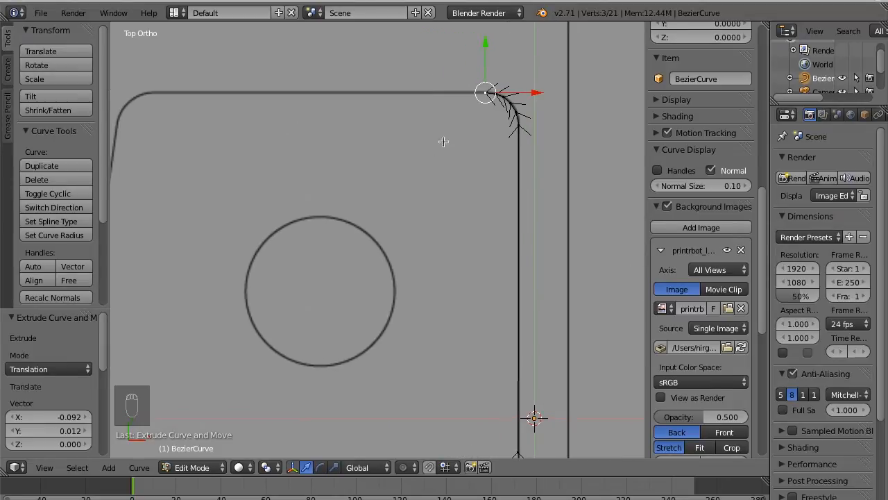
key("e")
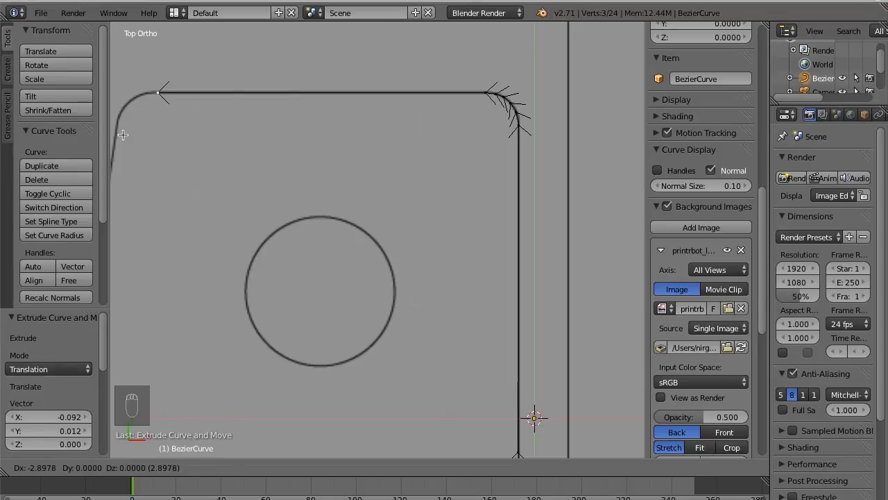
left_click(122, 134)
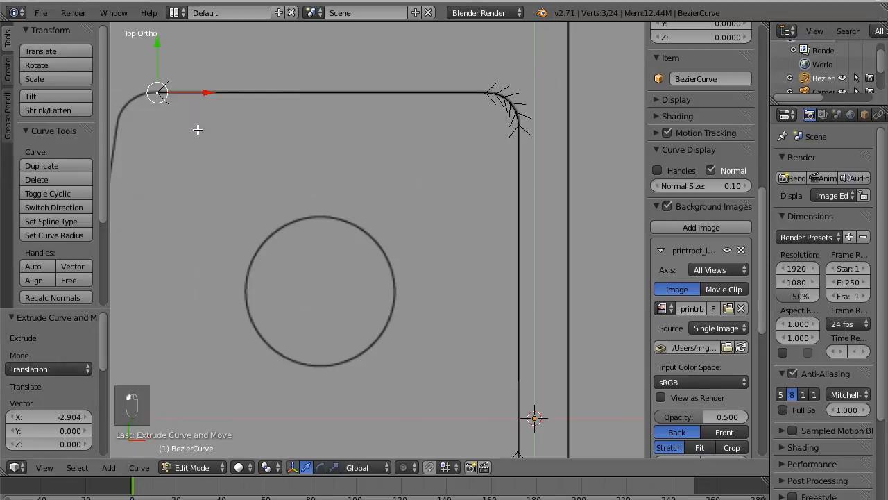
Extrude five points around the left shape's rounded upper-left corner to the start of the slanted outer edge
middle_click_drag(198, 129, 294, 134, "shift")
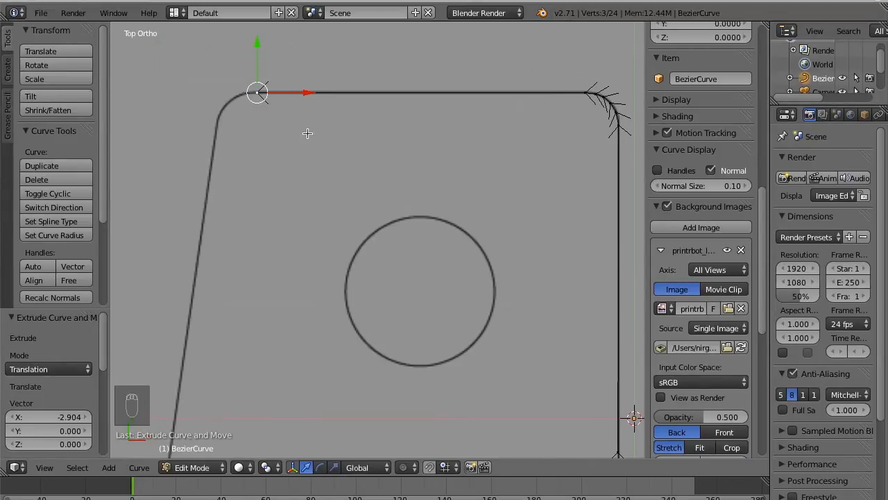
key("e")
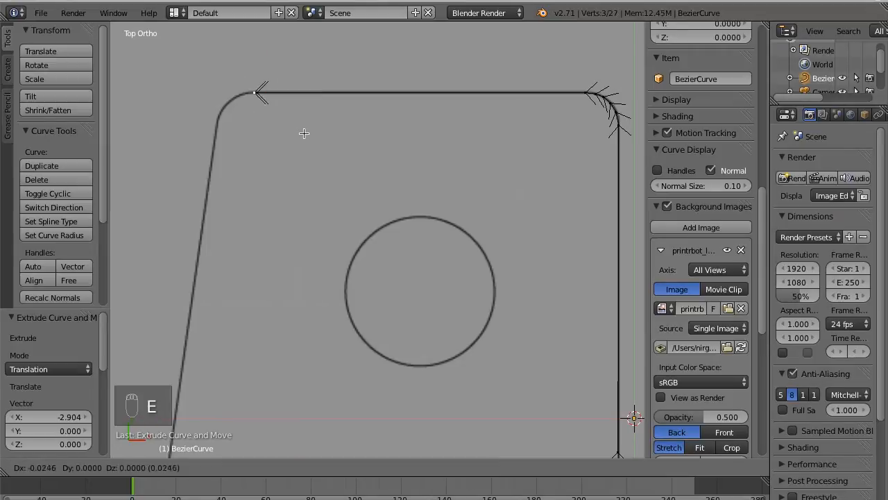
left_click(294, 134)
key("e")
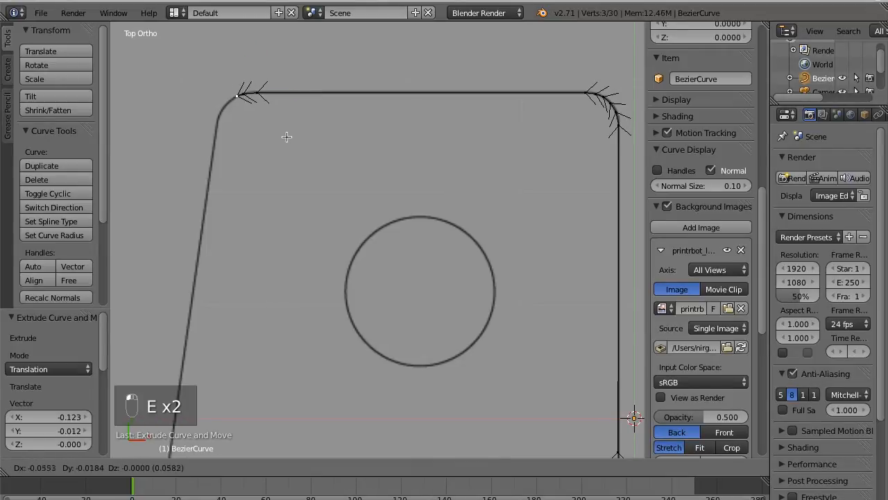
left_click(288, 135)
key("e")
left_click(279, 145)
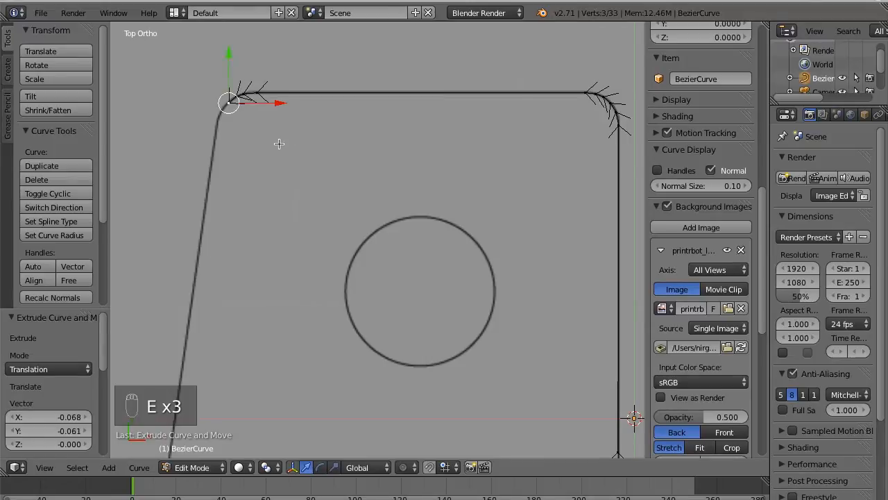
key("e")
left_click(271, 151)
key("e")
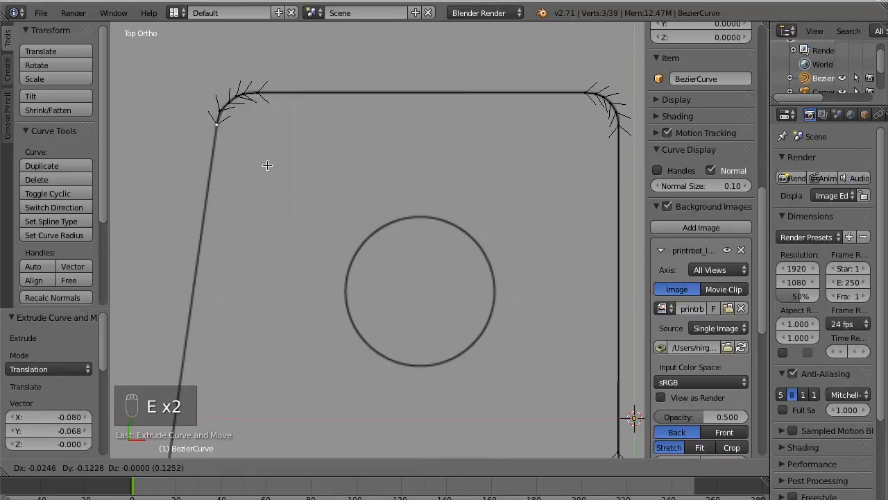
left_click(267, 165)
Extrude a point down the slanted outer edge and move it to the start of the rounded lower-left corner
scroll(267, 165, "down", 5, "shift")
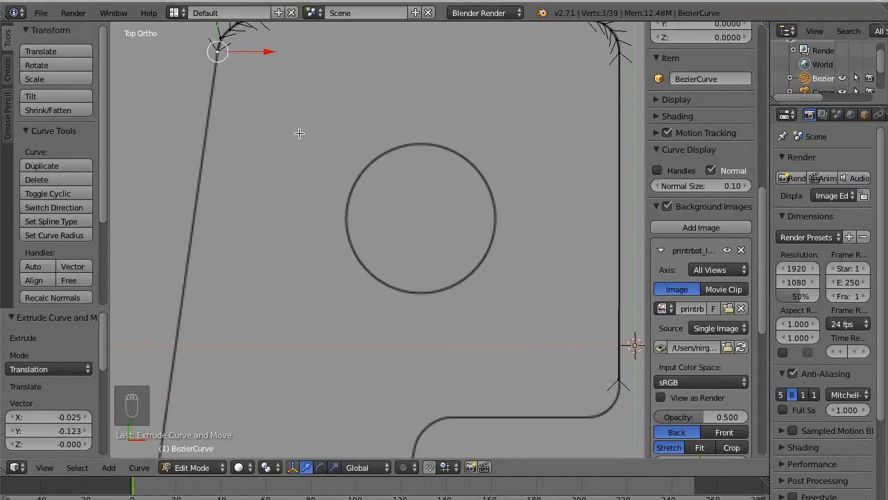
key("e")
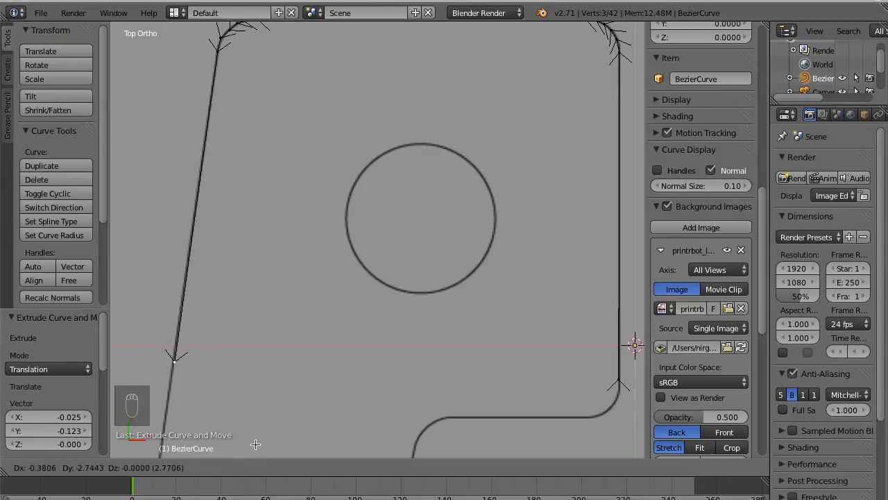
left_click(253, 446)
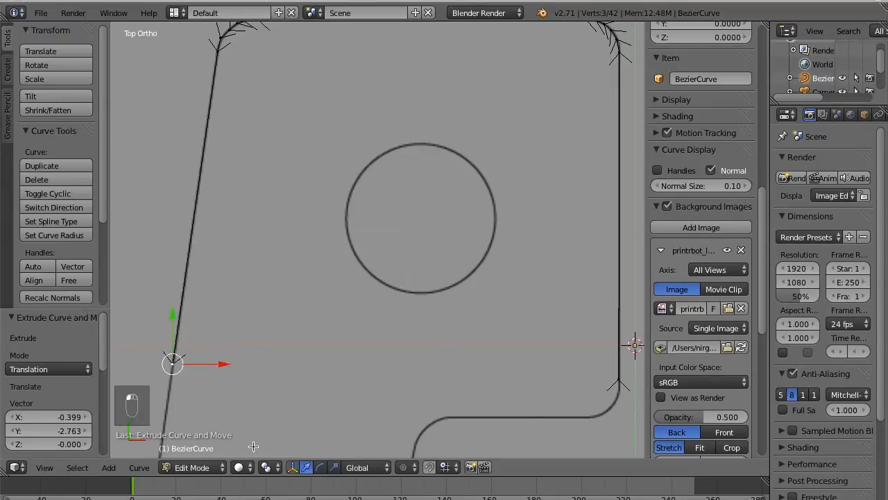
scroll(253, 447, "down", 6, "shift")
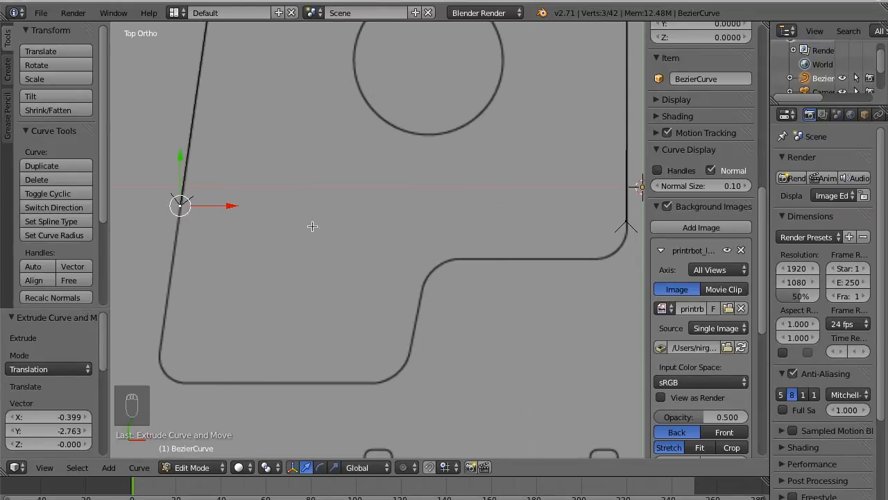
key("g")
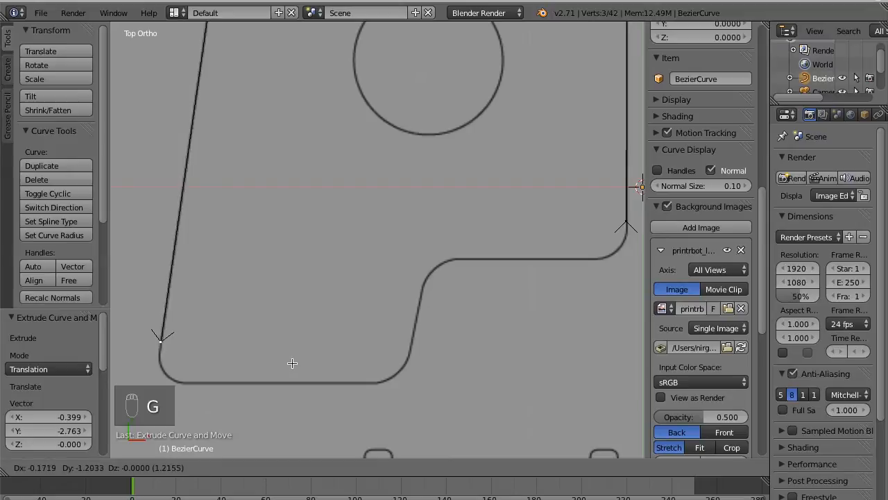
left_click(292, 365)
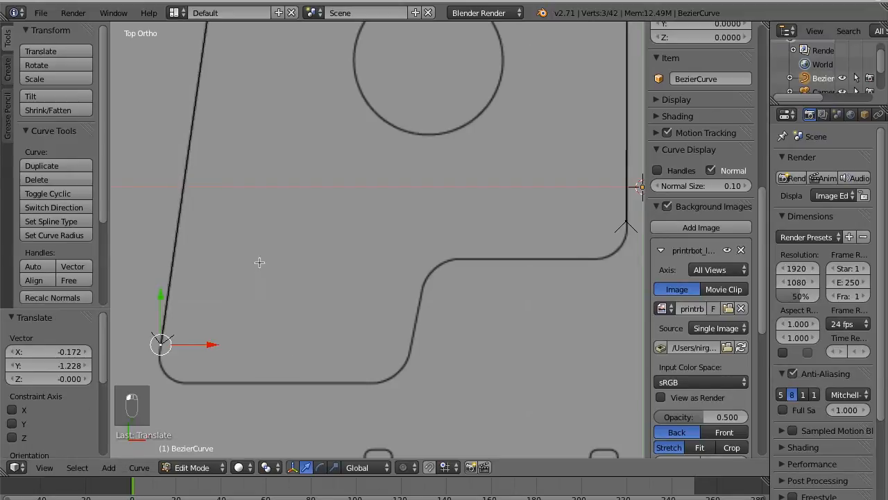
Extrude four points around the rounded lower-left corner to the start of the straight bottom edge
key("e")
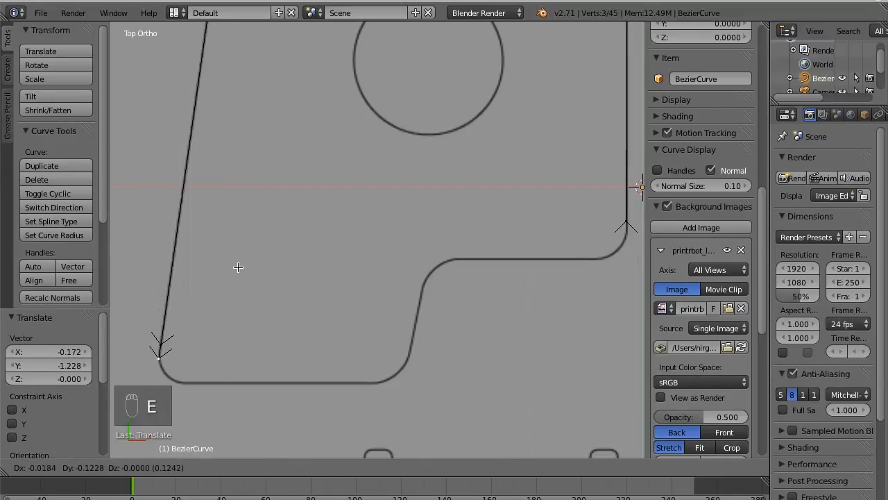
left_click(238, 267)
key("e")
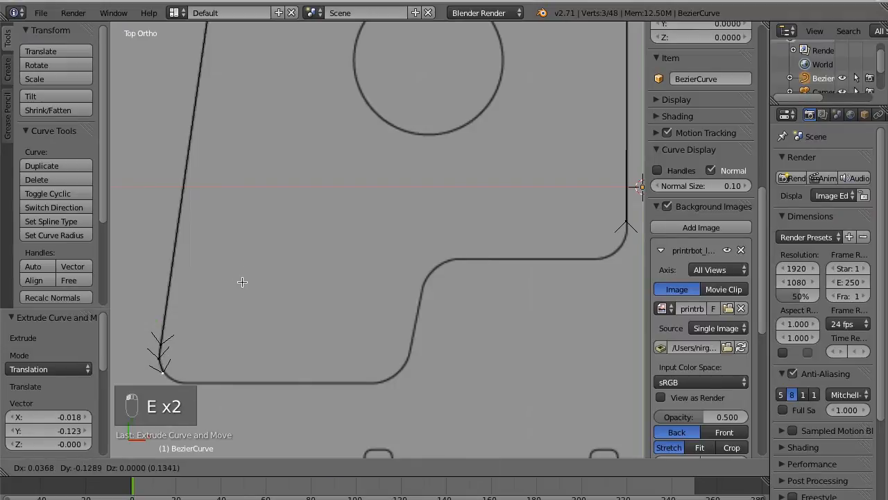
left_click(243, 281)
key("e")
left_click(251, 286)
key("e")
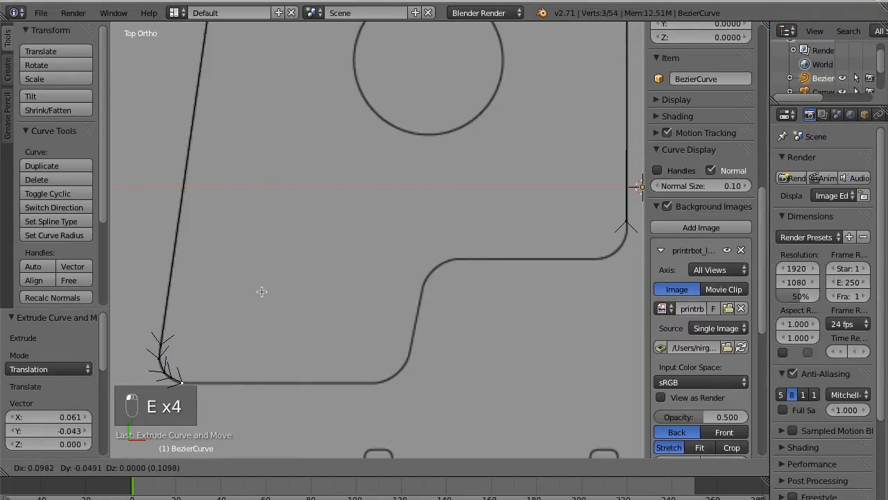
left_click(262, 291)
Extrude a point about 1.73 units along the bottom edge, plus three points around the rounded corner at its right end
key("e")
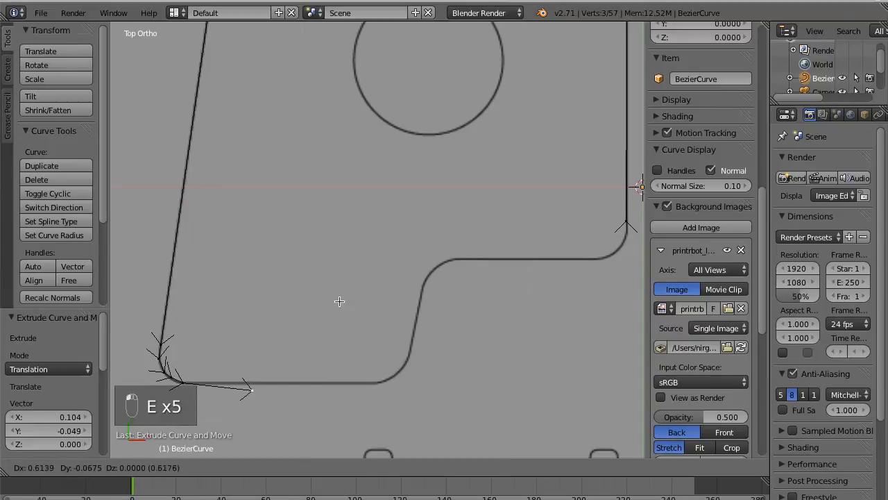
left_click(457, 292)
key("e")
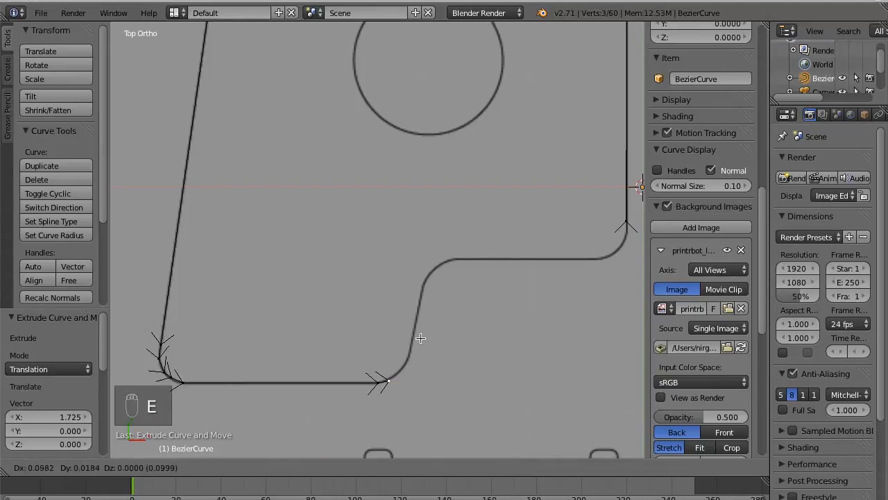
left_click(421, 336)
key("e")
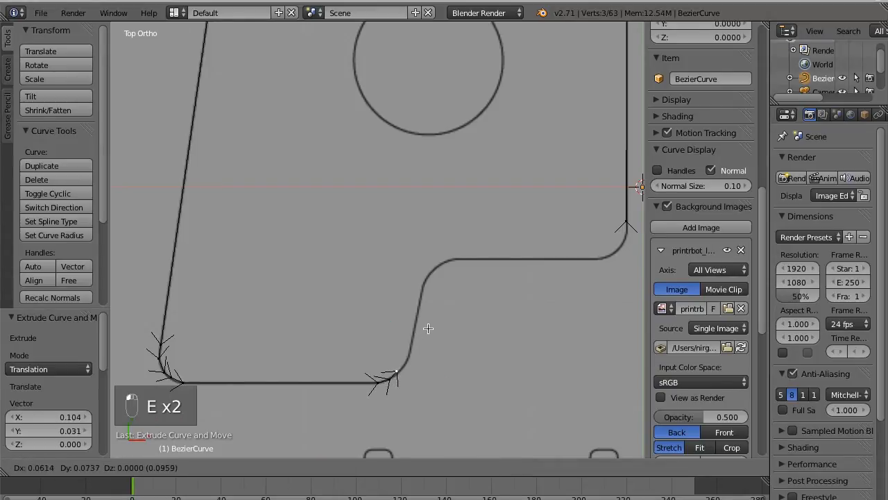
left_click(431, 327)
key("e")
left_click(440, 317)
Extrude a point up the short slanted edge, about 0.65 units high, and four points around the inner rounded corner above it
key("e")
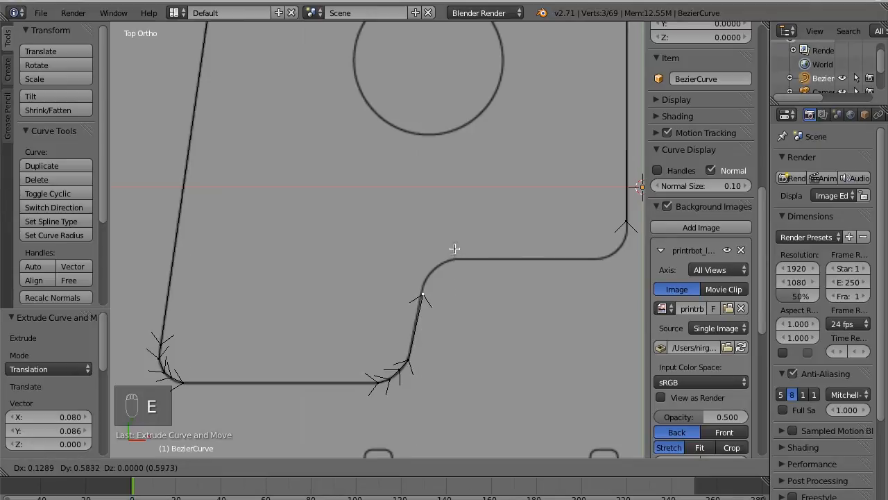
left_click(455, 244)
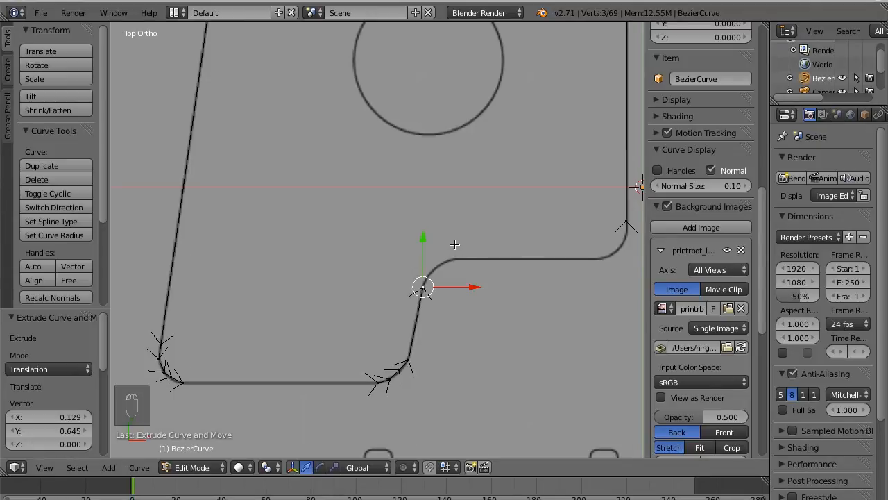
key("e")
right_click(452, 284)
key("e")
left_click(460, 281)
key("e")
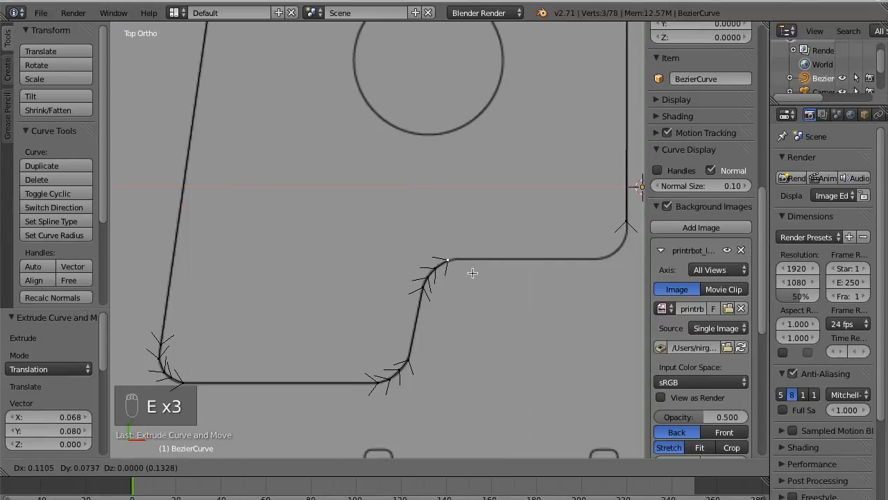
left_click(473, 273)
key("e")
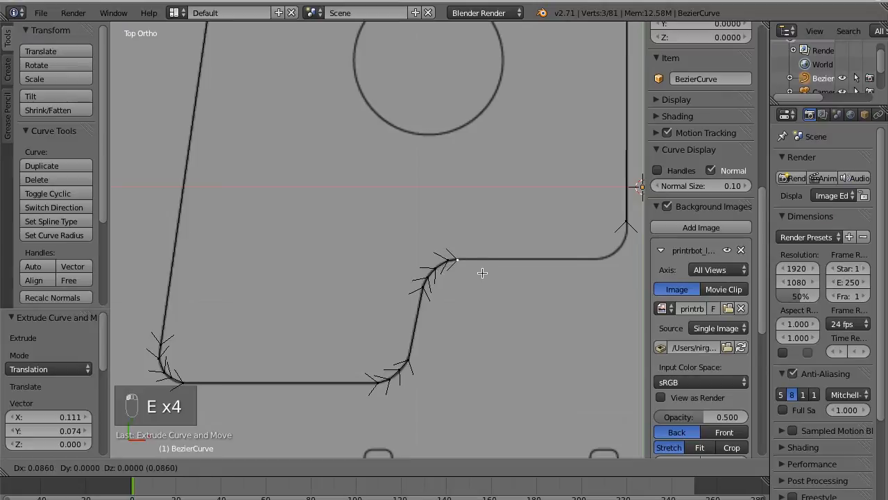
left_click(482, 272)
Extrude a point about 1.22 units along the horizontal step edge and four points around the last corner up to the curve's starting point
key("e")
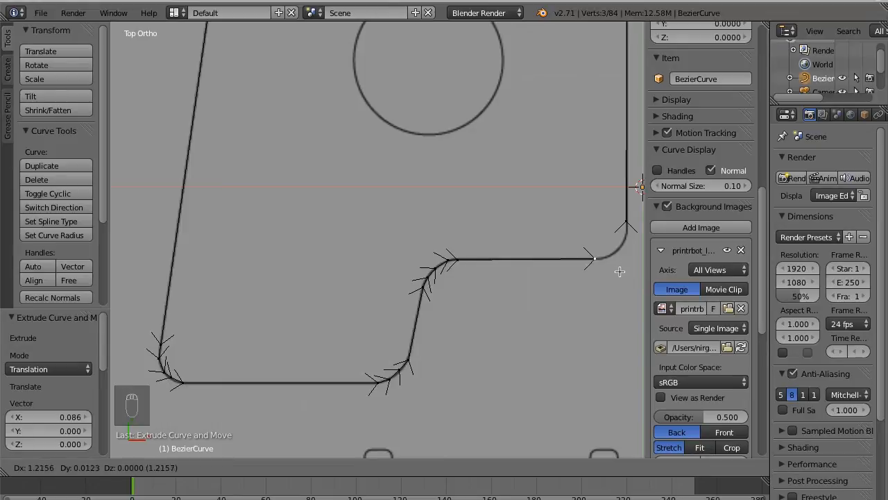
left_click(620, 271)
key("e")
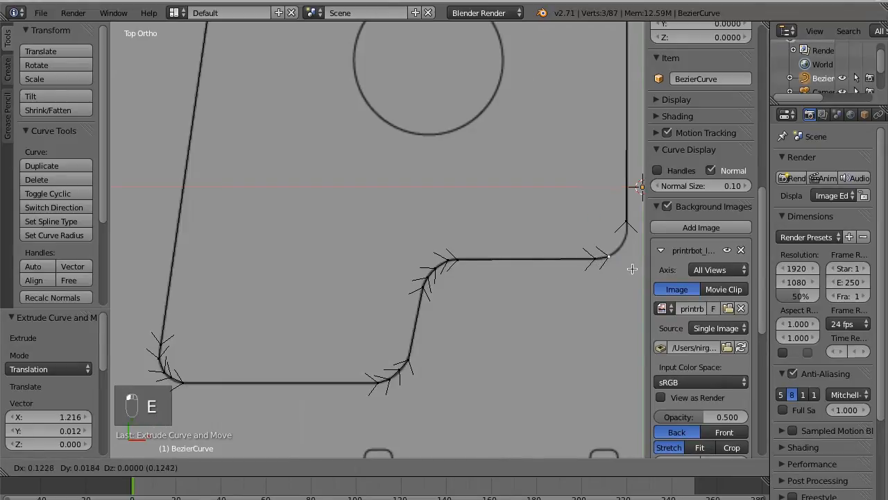
left_click(632, 268)
key("e")
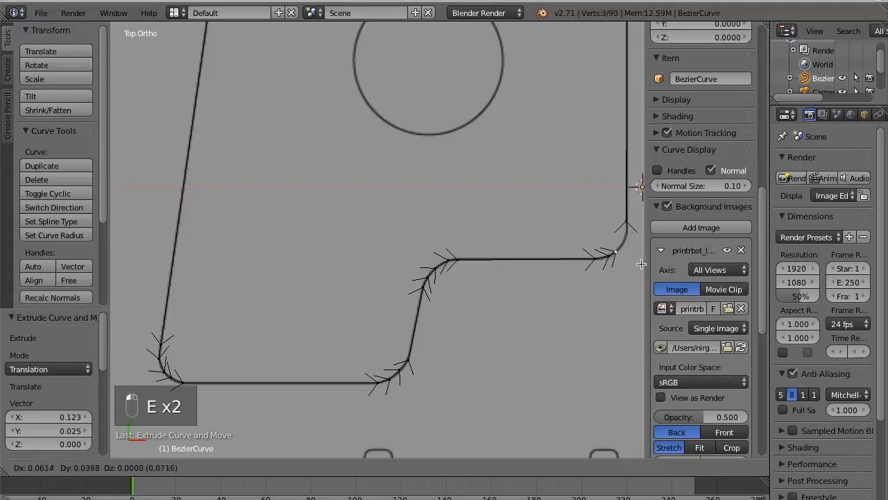
left_click(639, 257)
key("e")
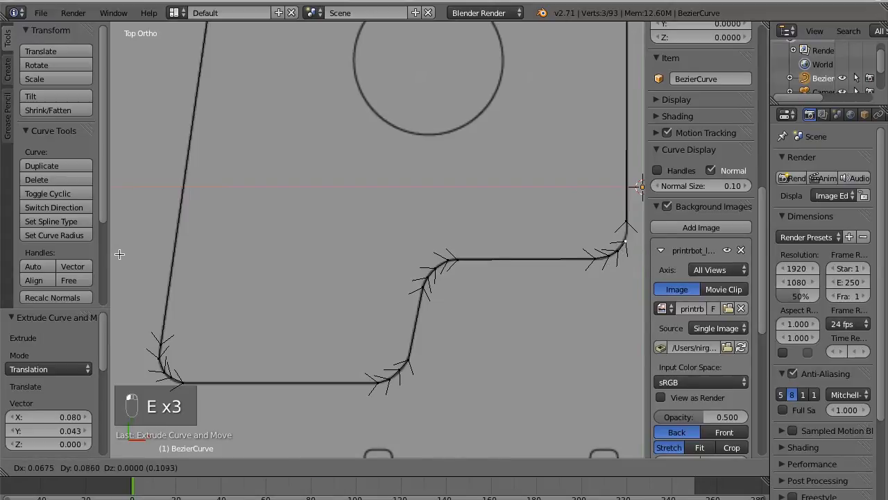
left_click(119, 255)
key("e")
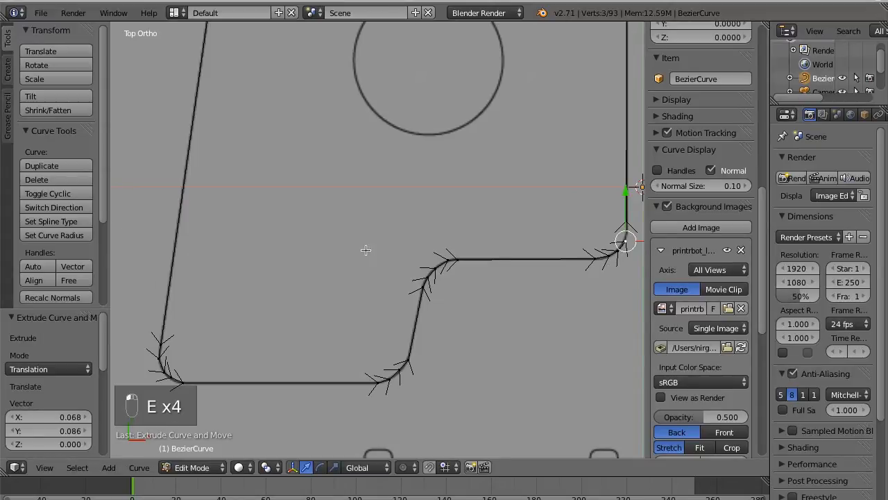
key("e")
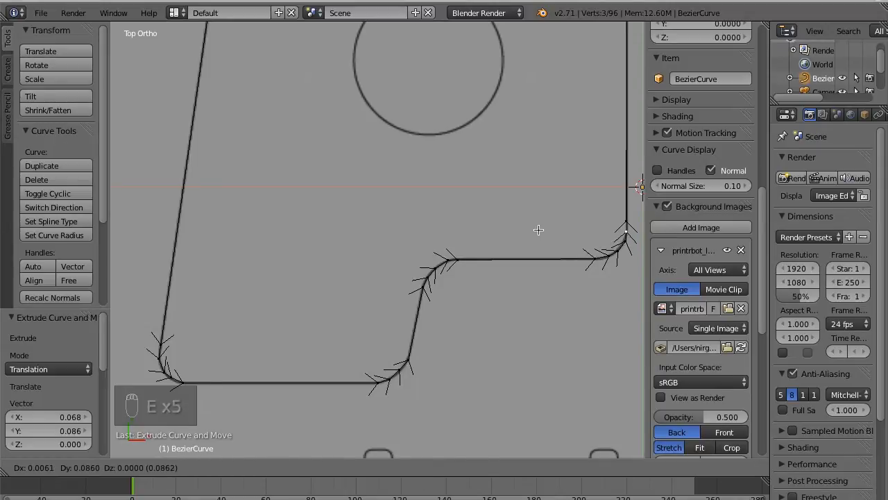
left_click(538, 230)
Leave Edit Mode and inspect the traced outline against the logo image, including the corner where the curve's ends meet
key("Tab")
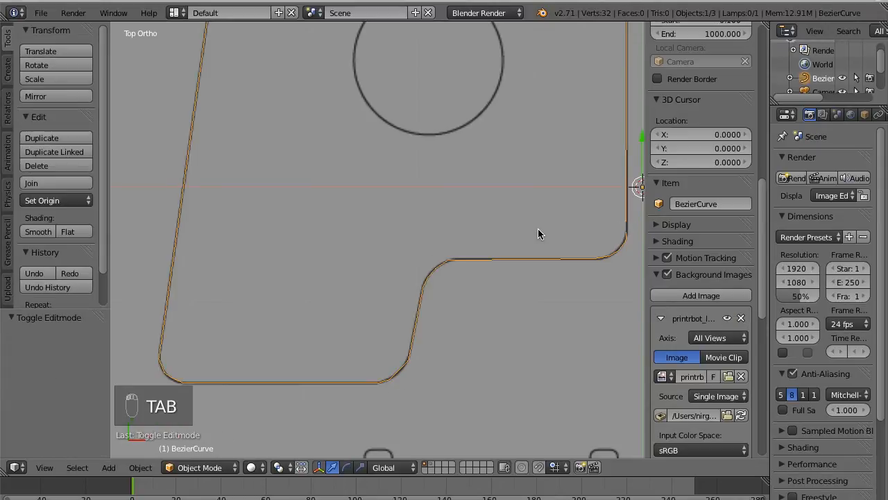
scroll(538, 230, "down", 3)
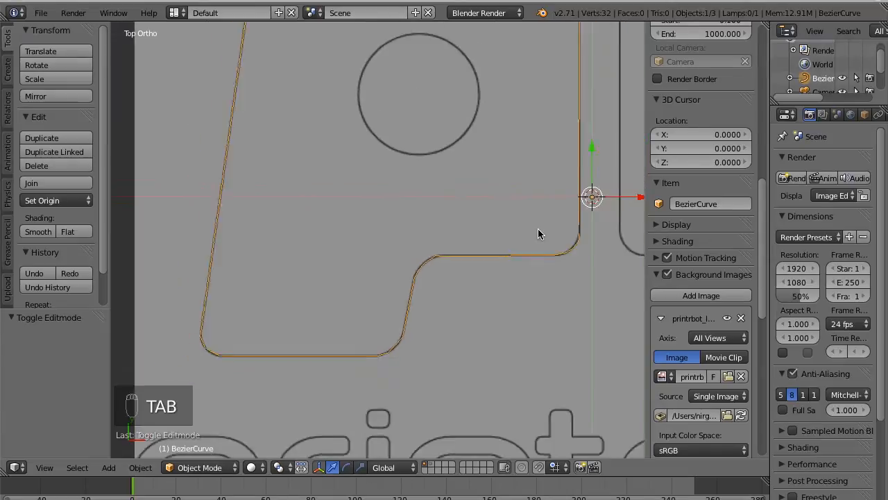
scroll(539, 233, "down", 1)
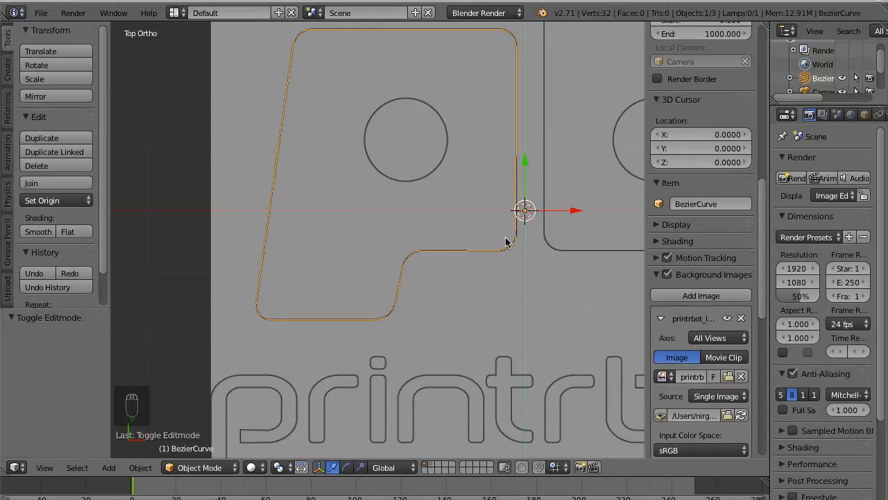
scroll(506, 241, "up", 4)
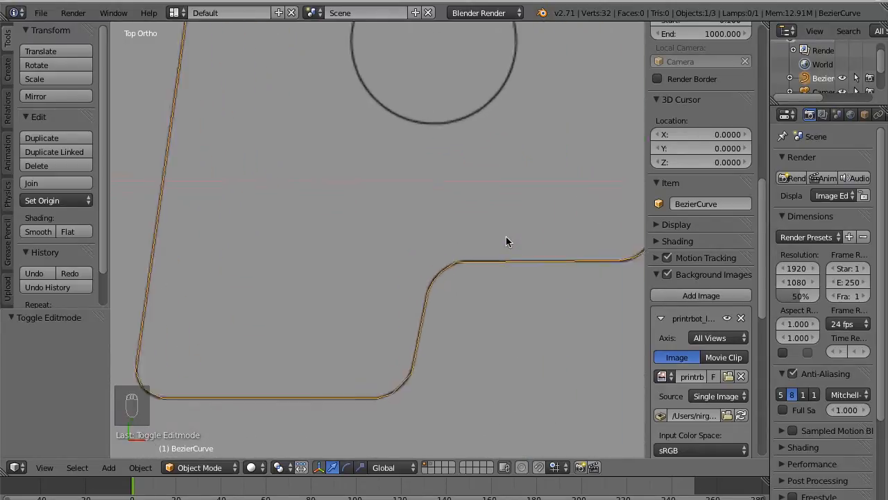
scroll(506, 242, "right", 10, "shift")
scroll(506, 236, "right", 2, "ctrl")
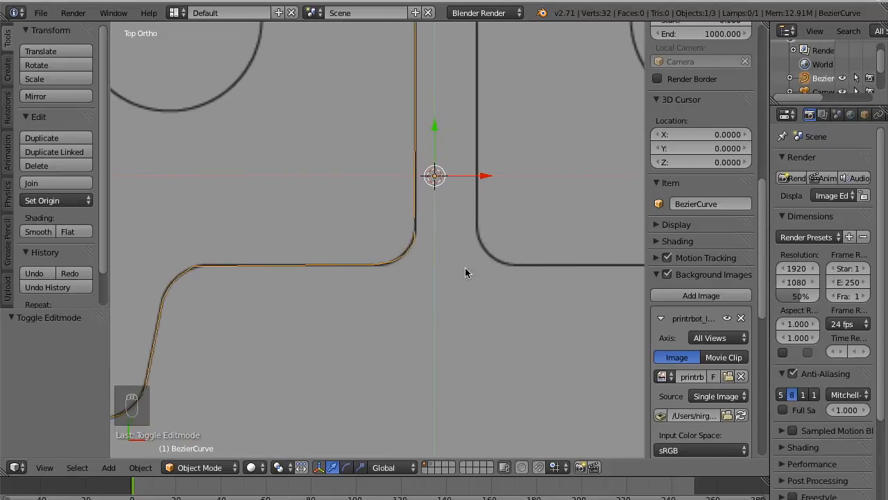
Convert the traced curve to a mesh and join its two open end vertices at the lower right corner with an edge
key("alt+c")
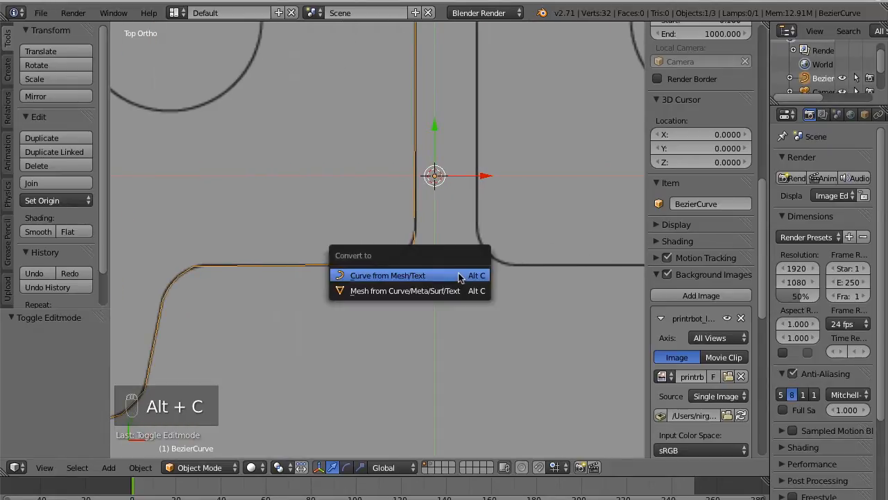
left_click(412, 290)
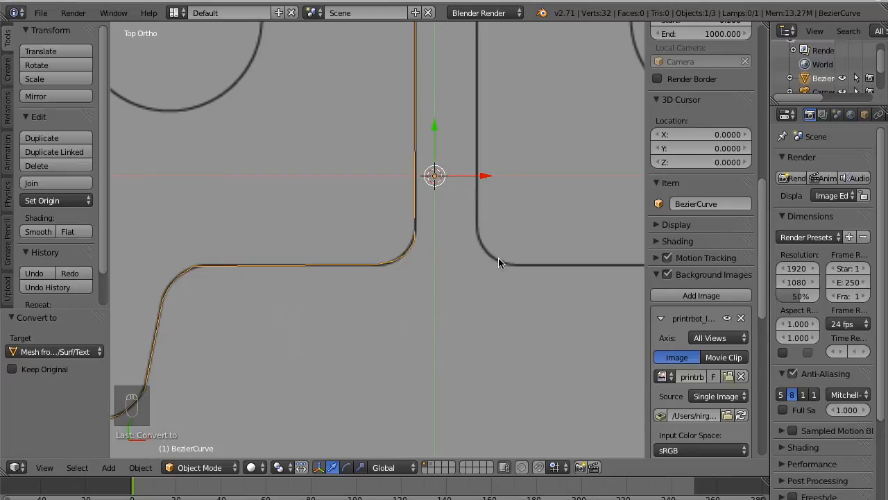
key("Tab")
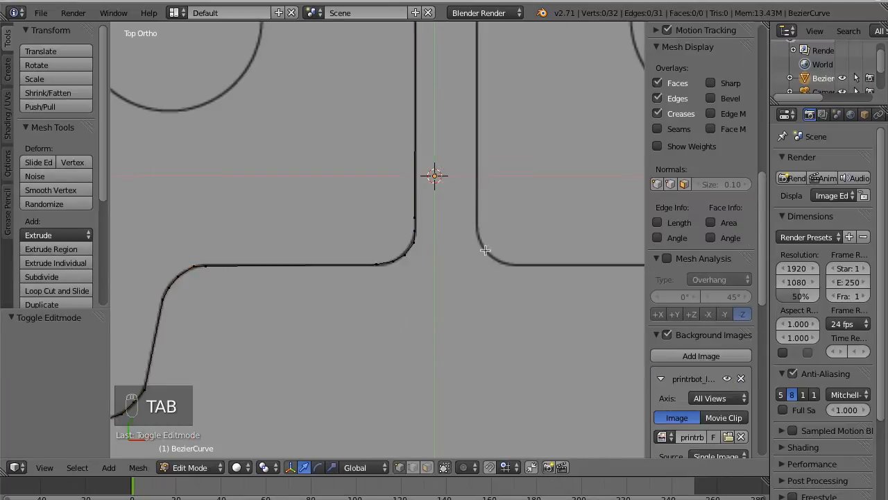
right_click(414, 218)
right_click(415, 230, "shift")
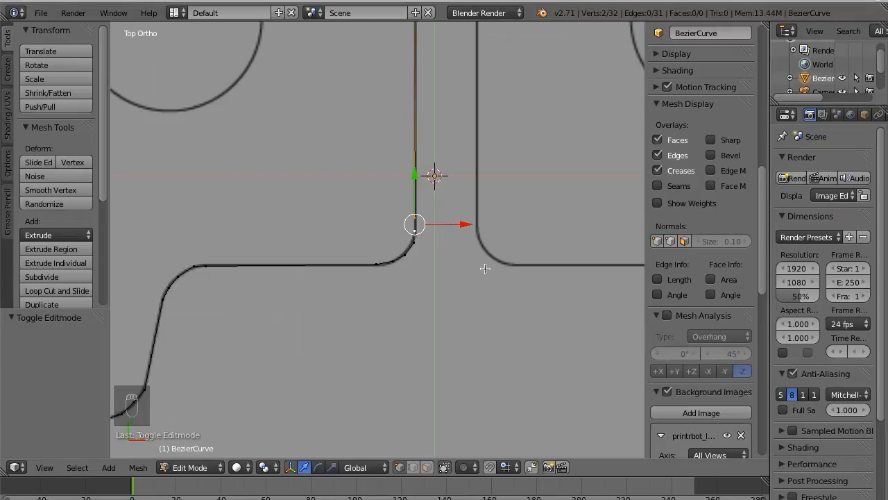
key("f")
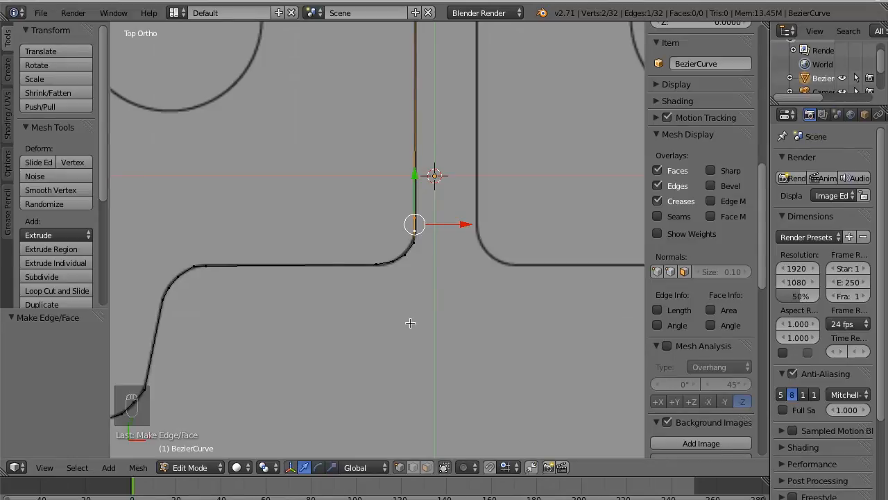
Fill the whole closed outline with a face and render a preview of the flat shape
scroll(413, 317, "down", 4)
scroll(410, 323, "down", 2)
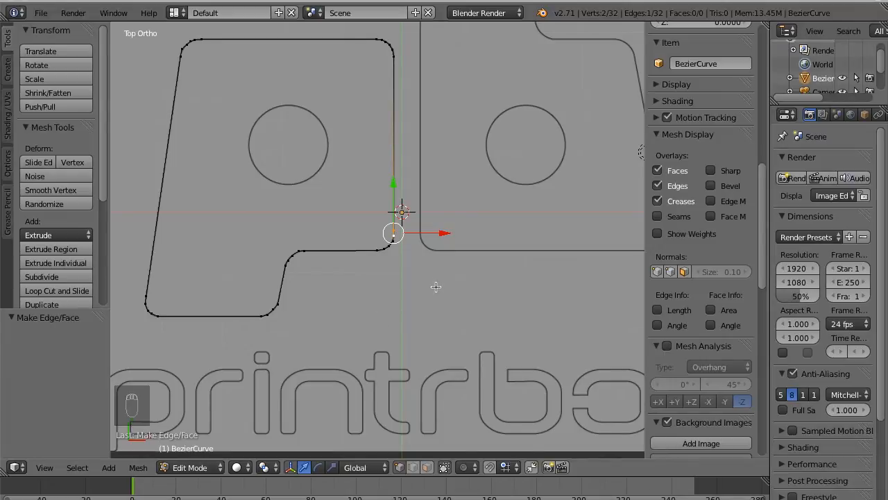
key("a")
key("a")
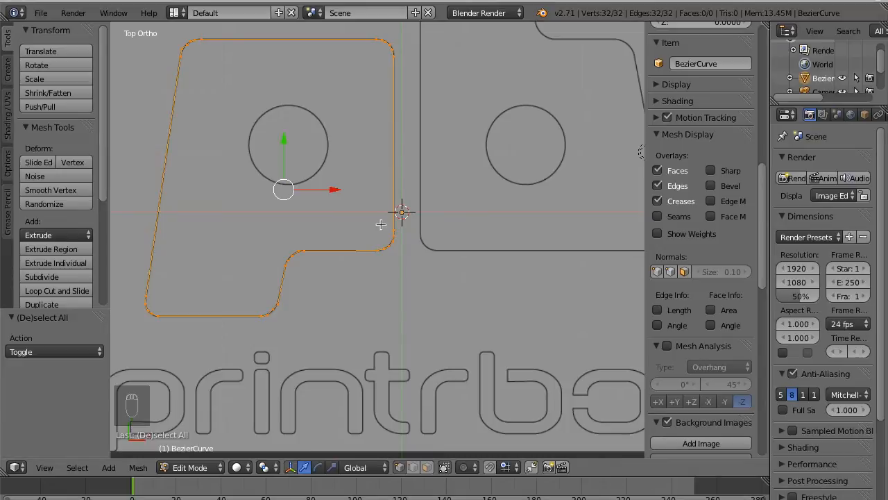
key("f")
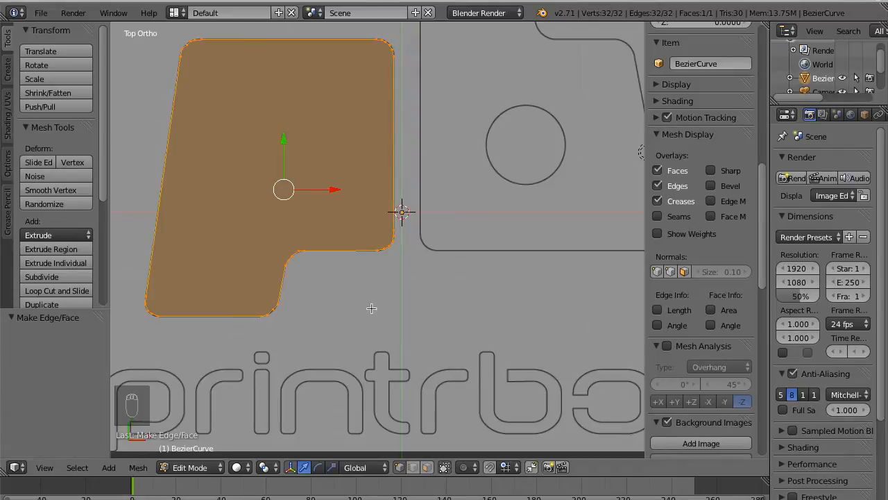
key("F12")
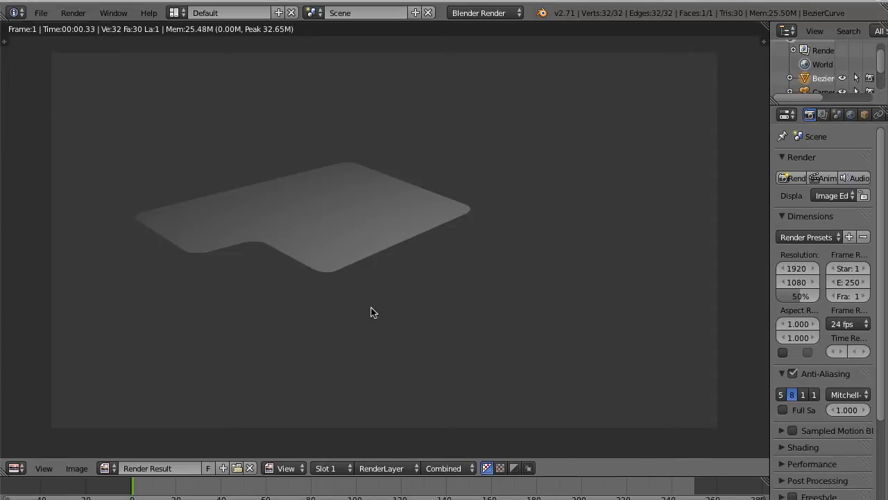
key("Escape")
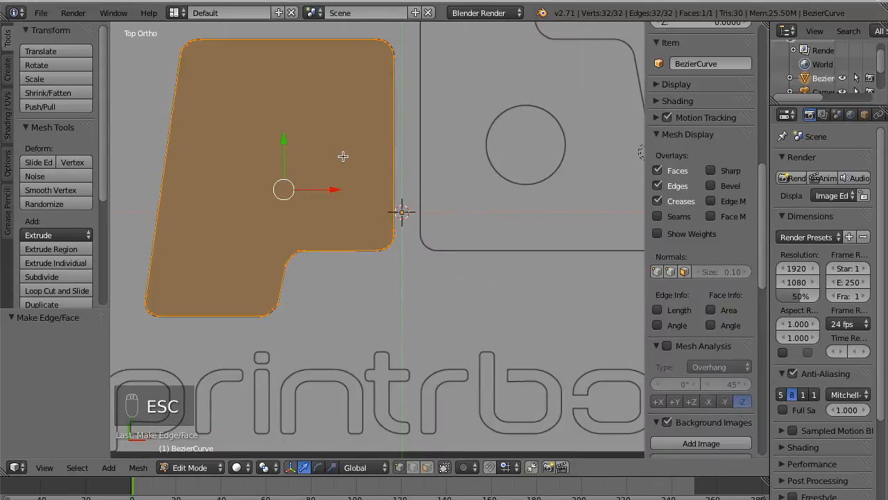
Extrude the filled face in place, raise it 0.5 along Z, and render a preview of the solid
key("e")
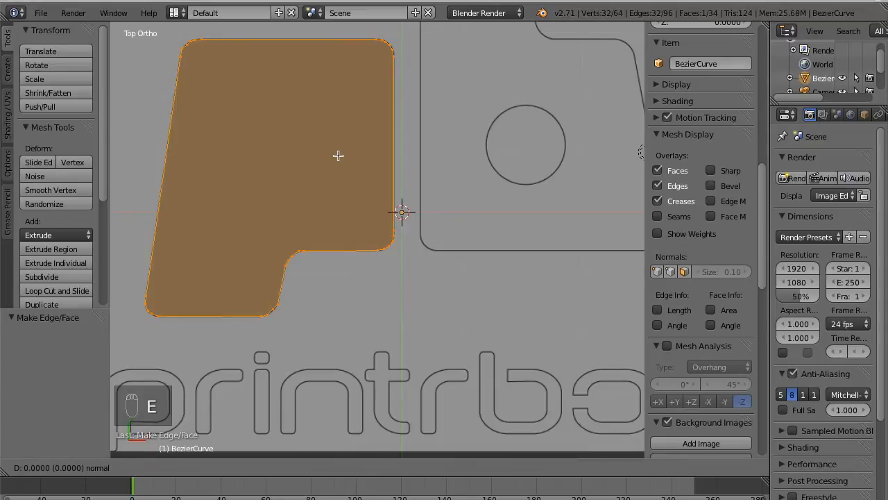
left_click(338, 156)
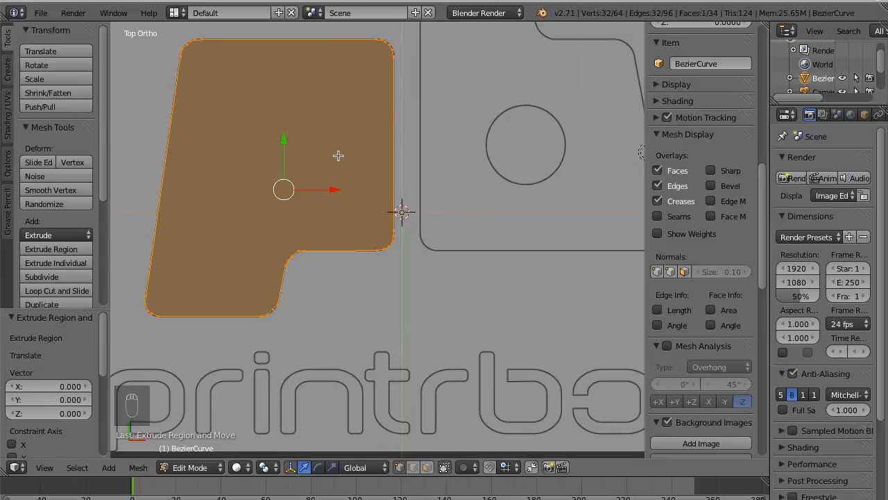
key("g")
key("z")
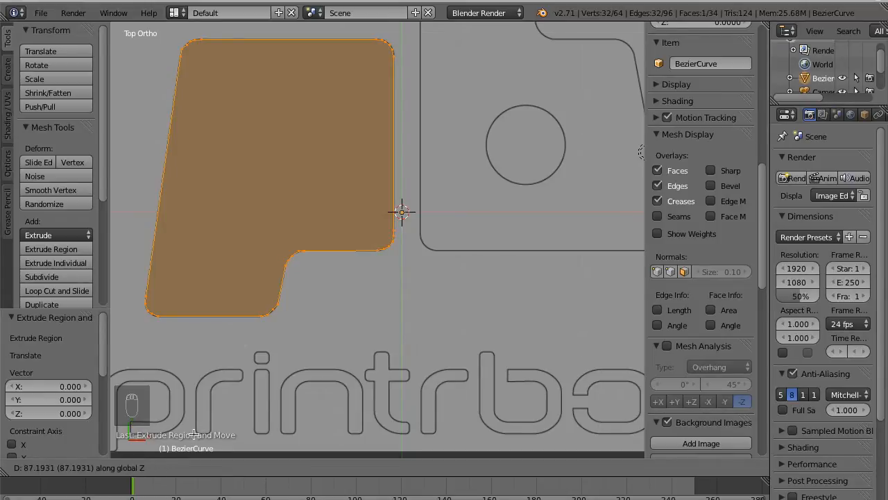
type(".5")
key("Return")
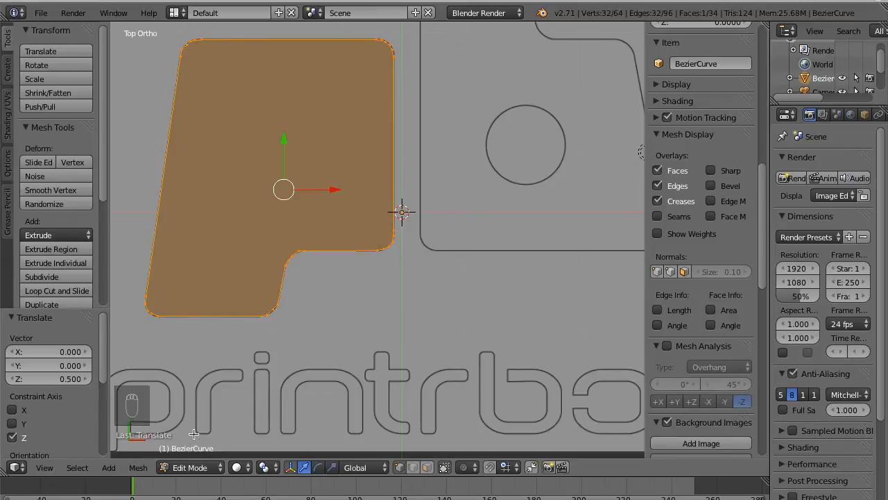
key("F12")
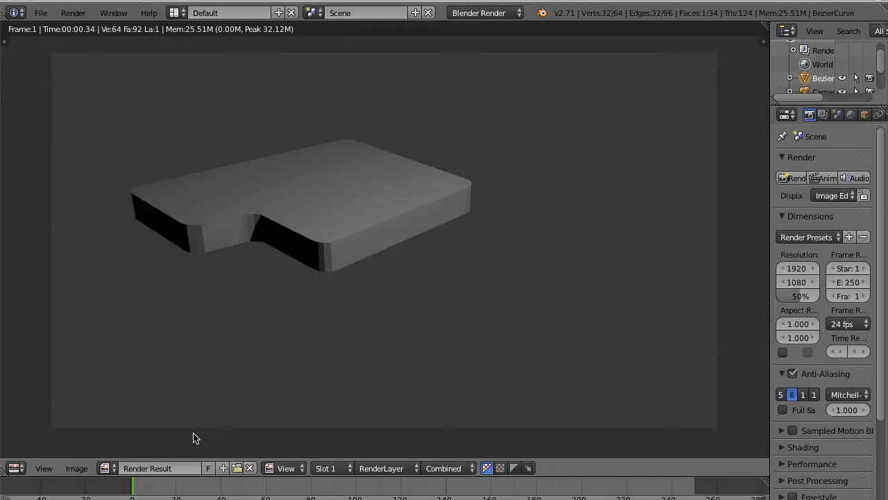
key("Escape")
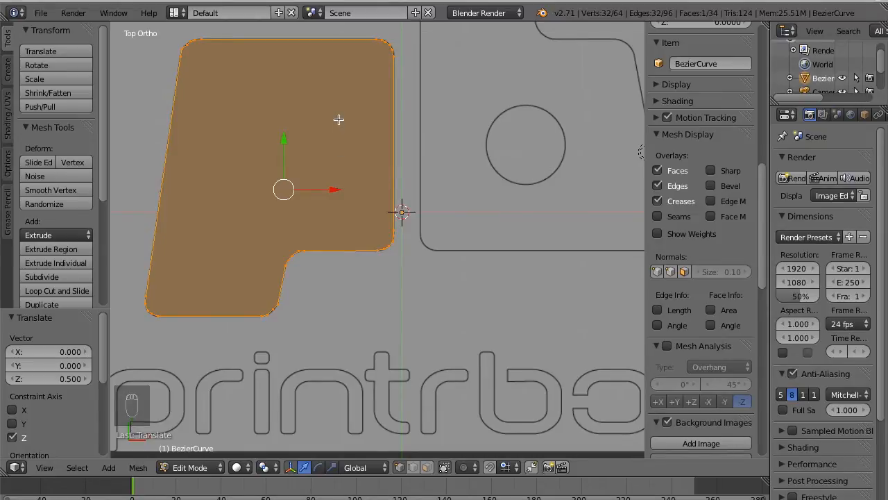
In Object Mode with wireframe shading, add a mesh circle and centre it on the left shape's hole, about -1.884 in X and 1.121 in Y
key("Tab")
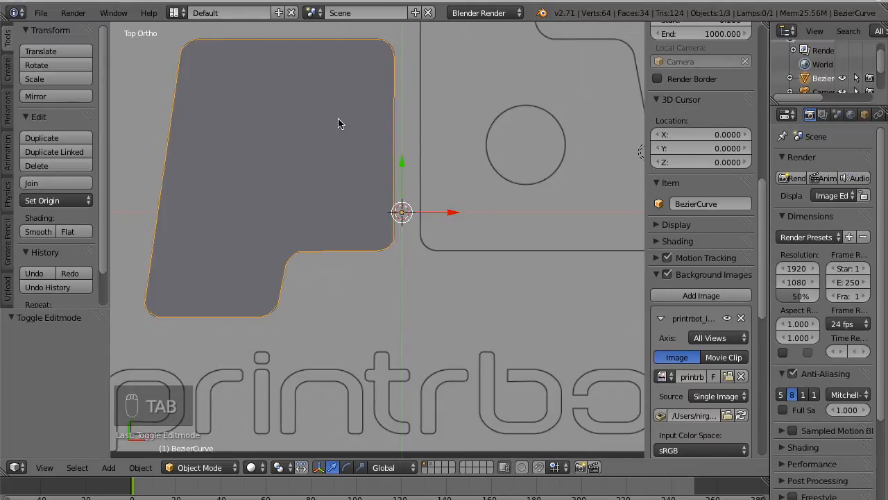
key("z")
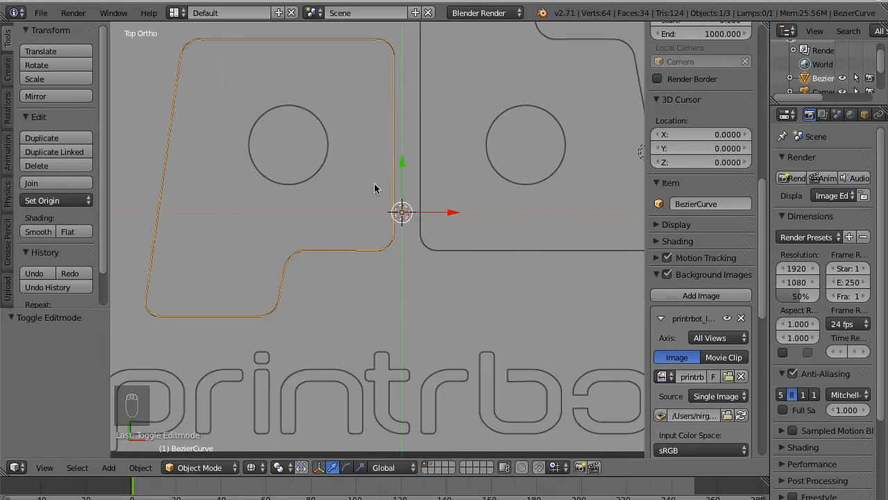
key("shift+a")
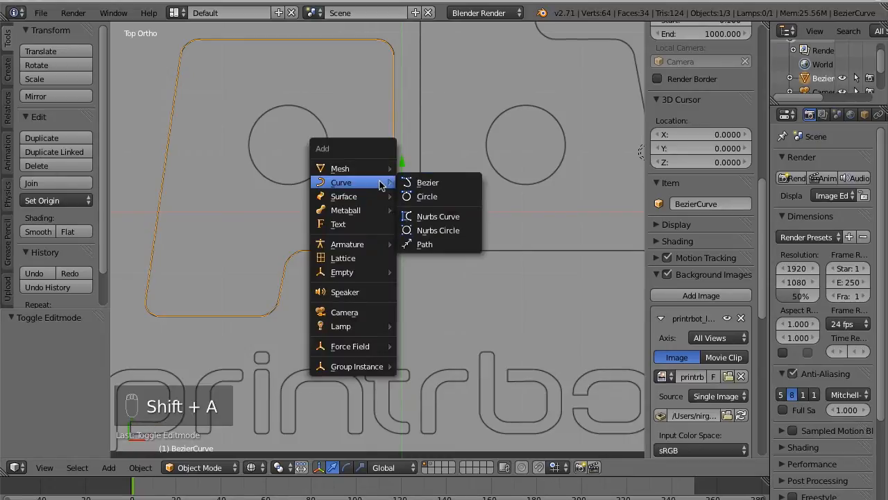
mouse_move(378, 167)
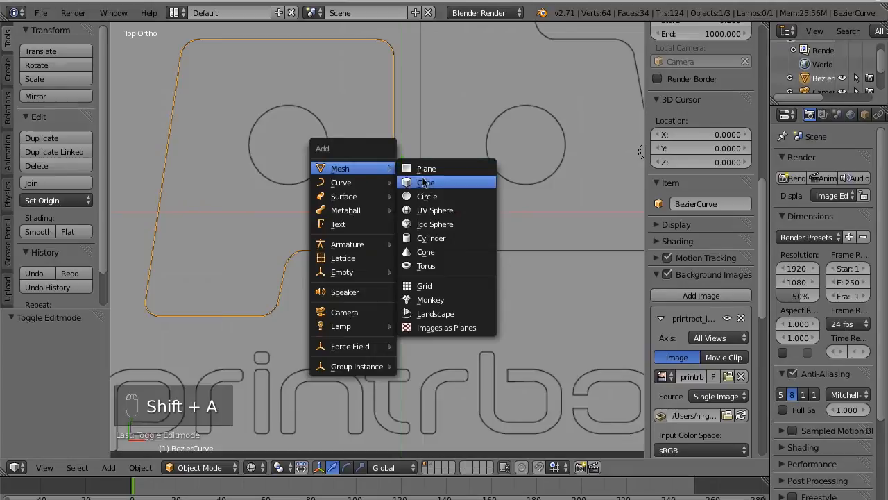
left_click(427, 197)
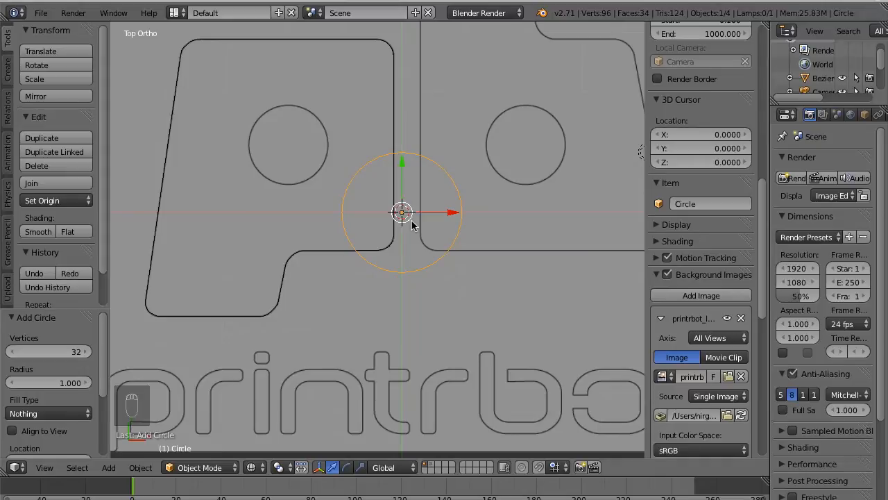
key("g")
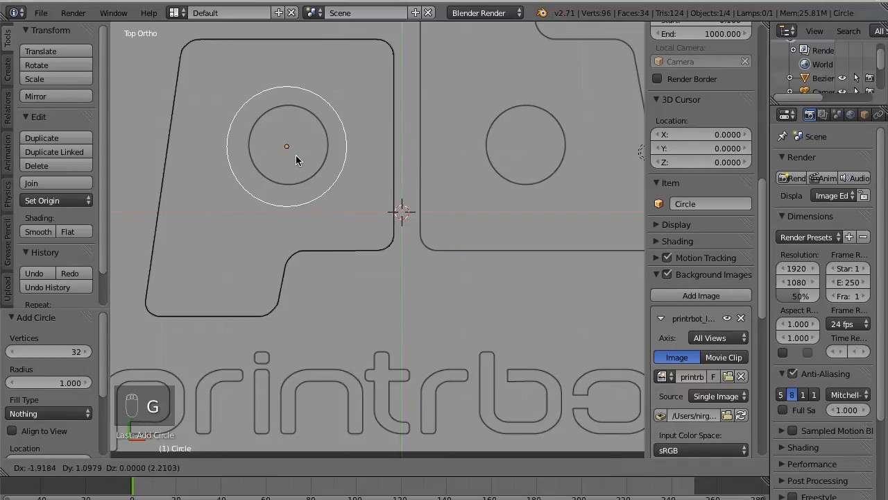
left_click(297, 153)
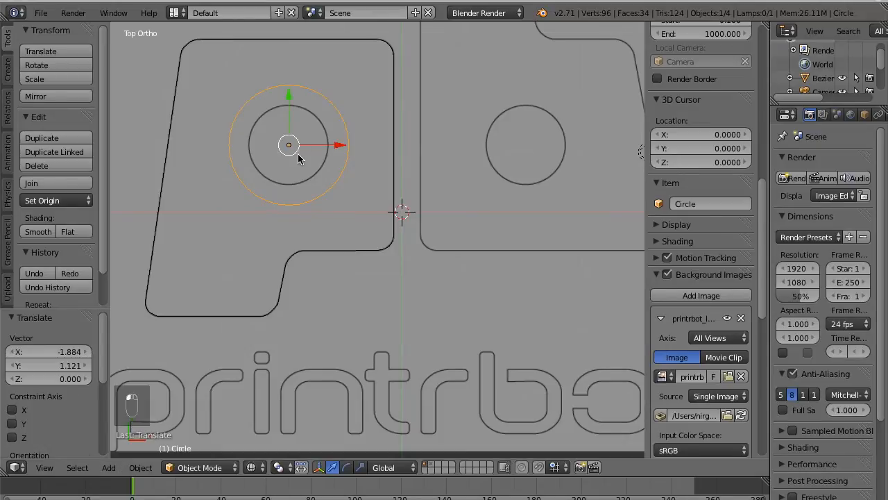
Scale the circle's mesh to about 0.658 in Edit Mode and shift it about -0.013 along X to match the hole
key("Tab")
key("s")
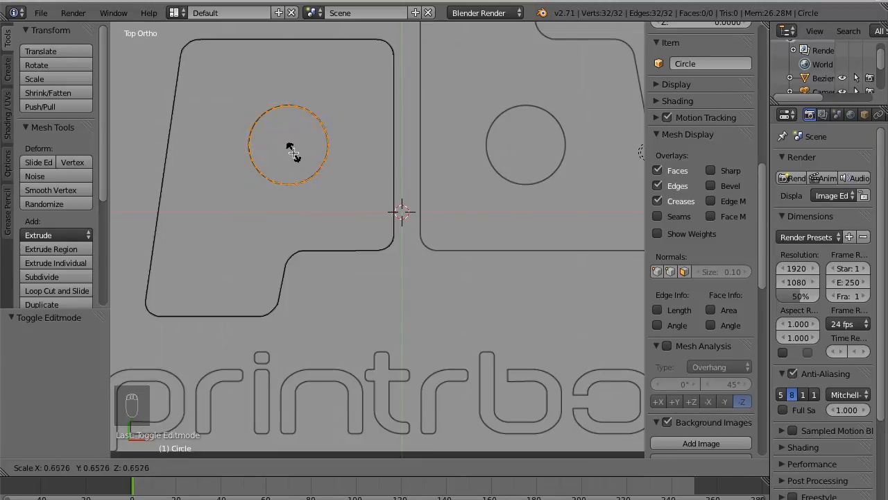
left_click(293, 153)
middle_click_drag(294, 153, 376, 166, "shift")
scroll(293, 149, "up", 2)
scroll(293, 149, "up", 1)
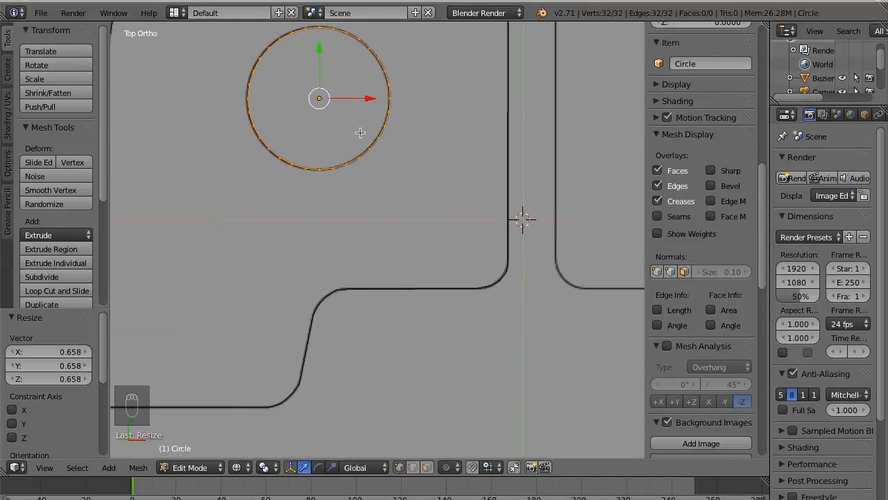
left_click_drag(365, 98, 363, 99)
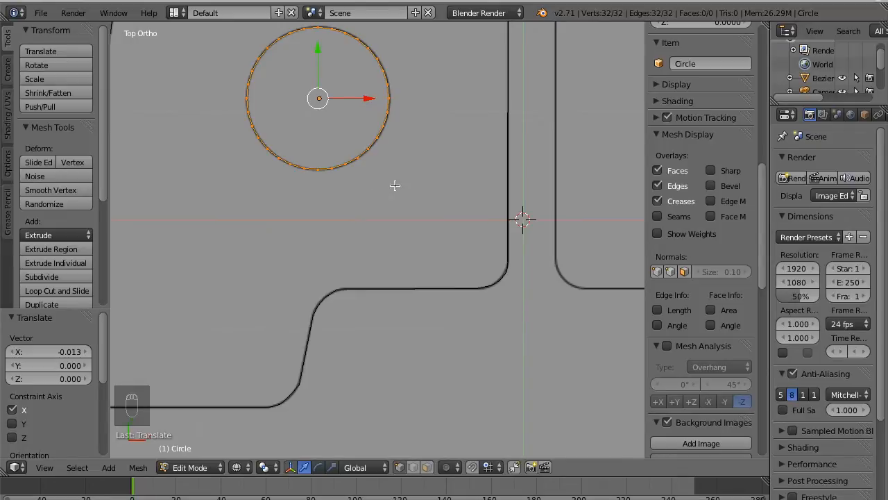
Fill the circle with a face and move it -1 along the Z axis
key("f")
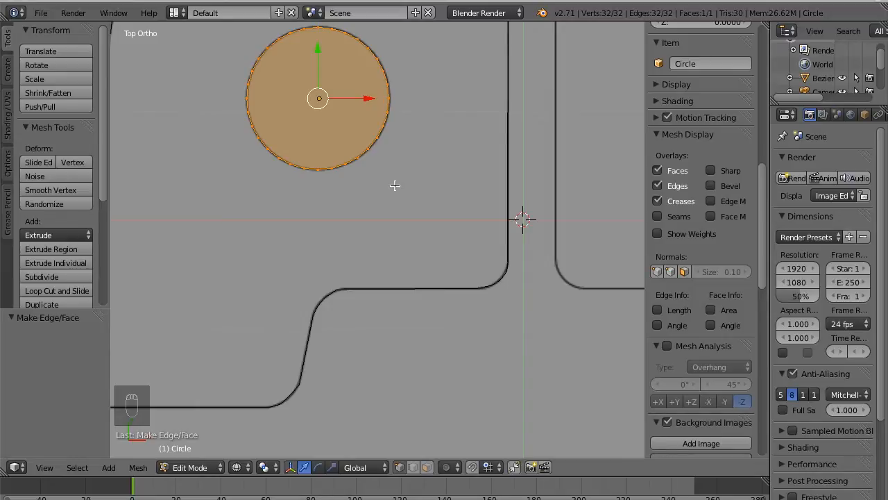
key("g")
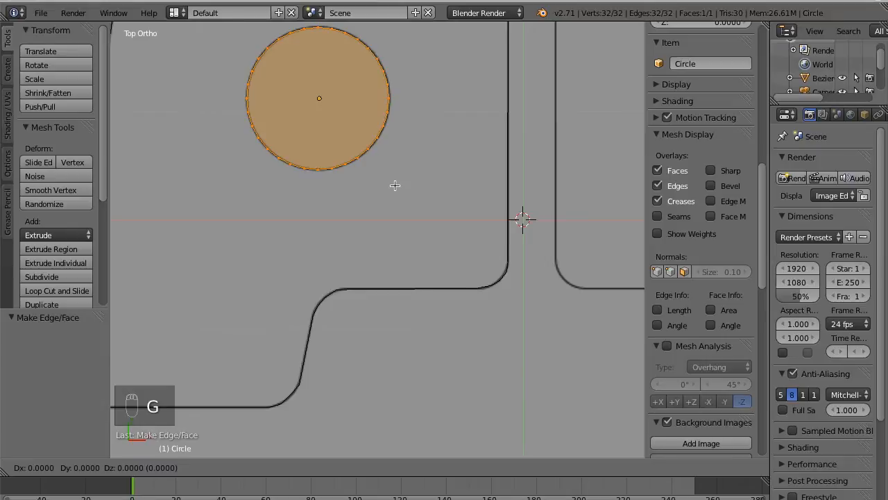
type("z")
type("-1")
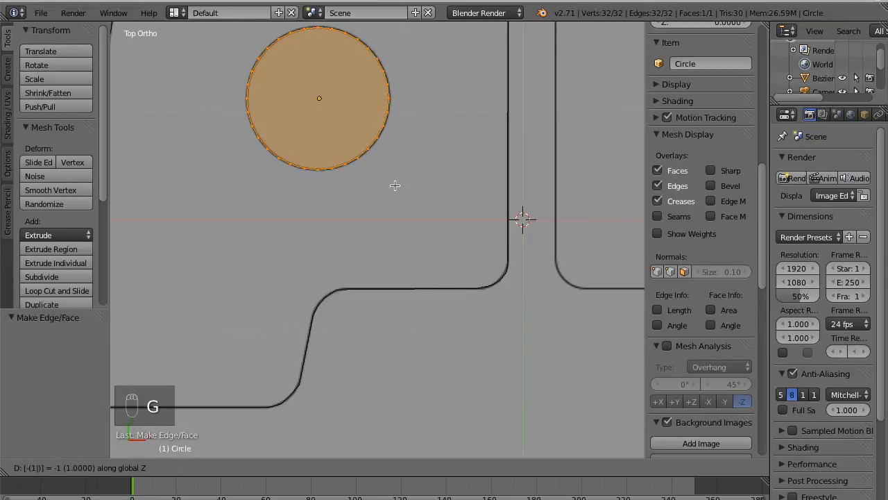
key("Return")
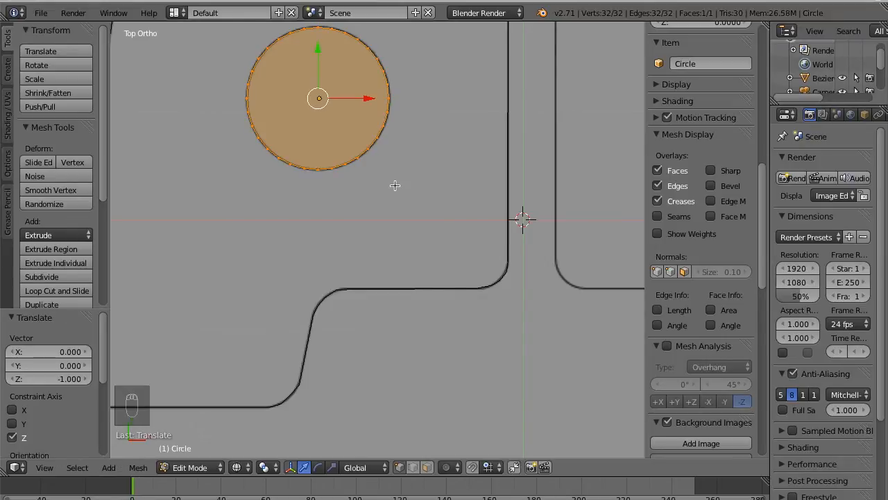
Extrude the circle's face in place, raise it 2 along Z to form a cylinder, and render a preview
key("e")
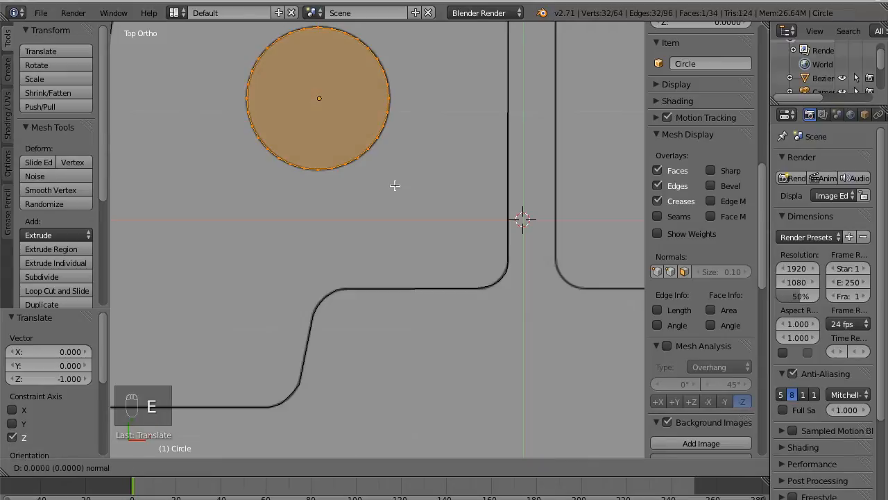
left_click(395, 185)
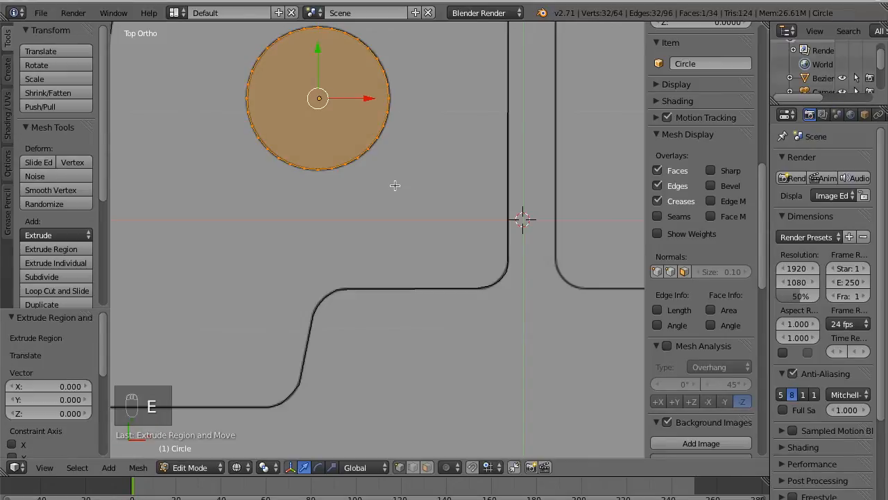
key("g")
key("z")
type("2")
left_click(395, 186)
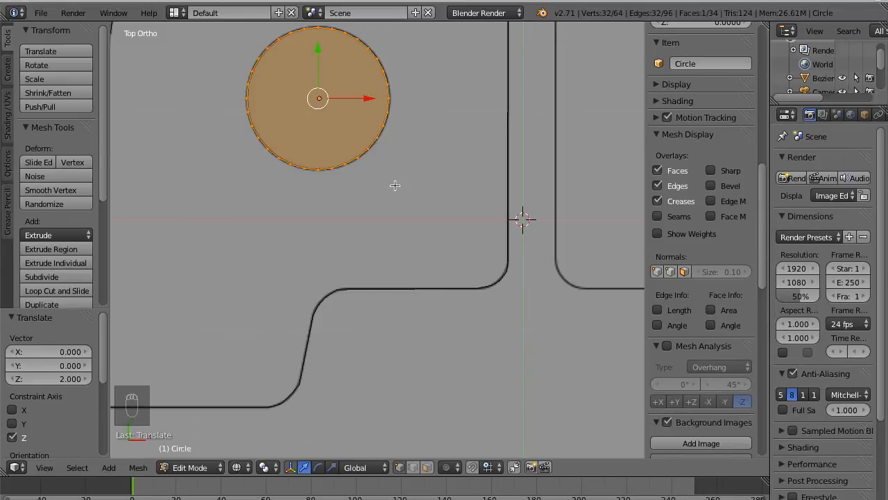
key("F12")
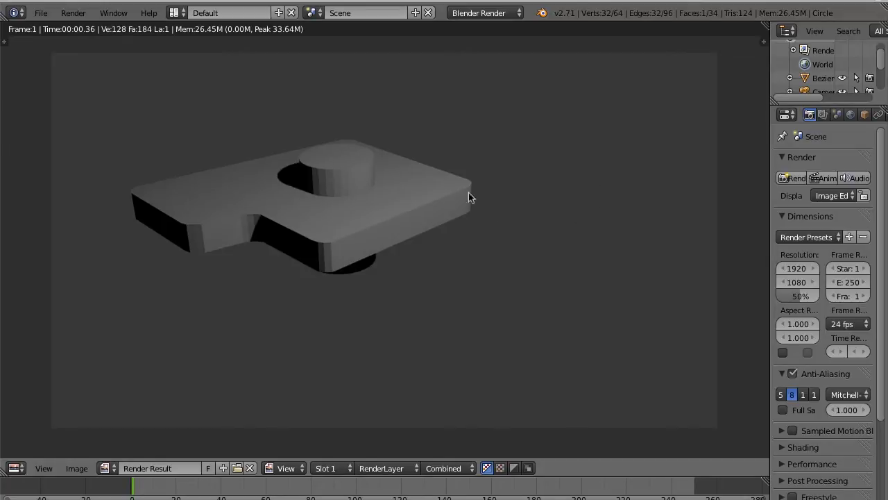
key("Escape")
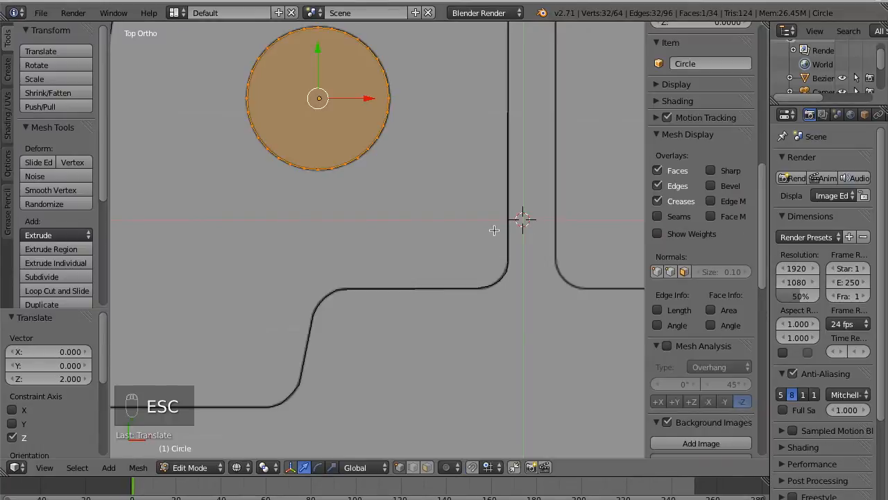
Return to Object Mode, select the extruded left shape, and add a Boolean modifier to it
key("Tab")
right_click(502, 272)
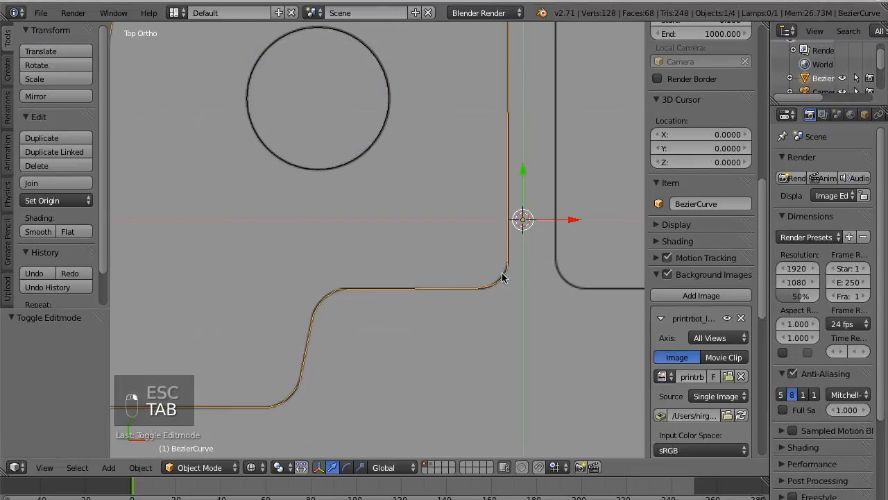
scroll(864, 120, "down", 3)
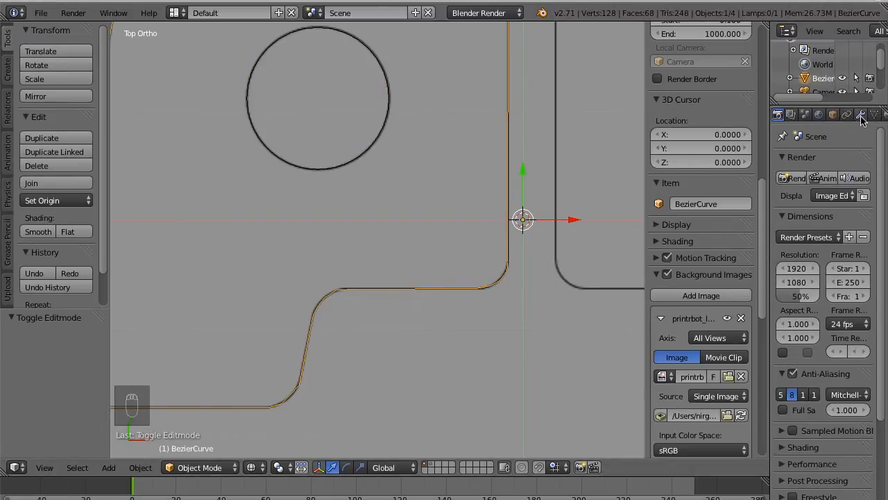
left_click(863, 116)
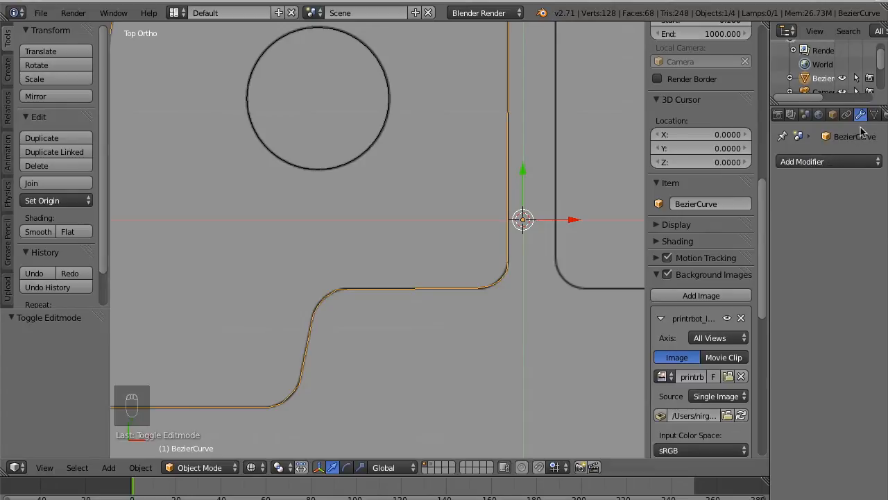
left_click(822, 163)
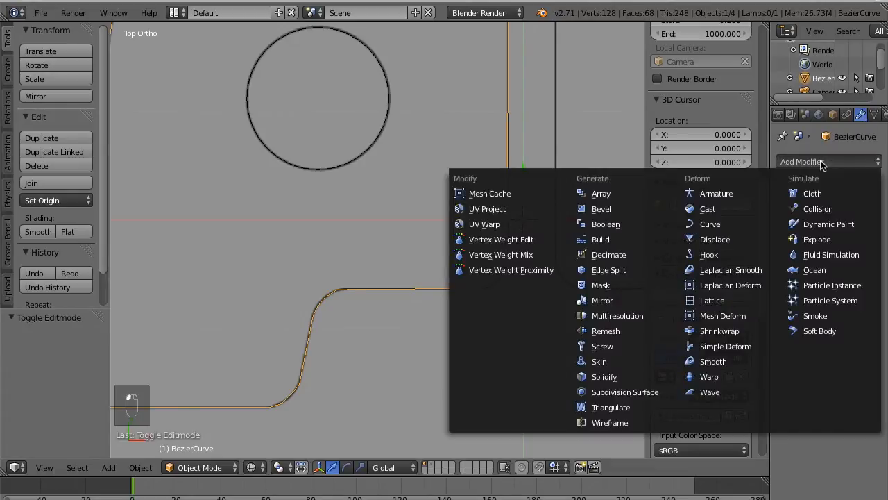
left_click(629, 226)
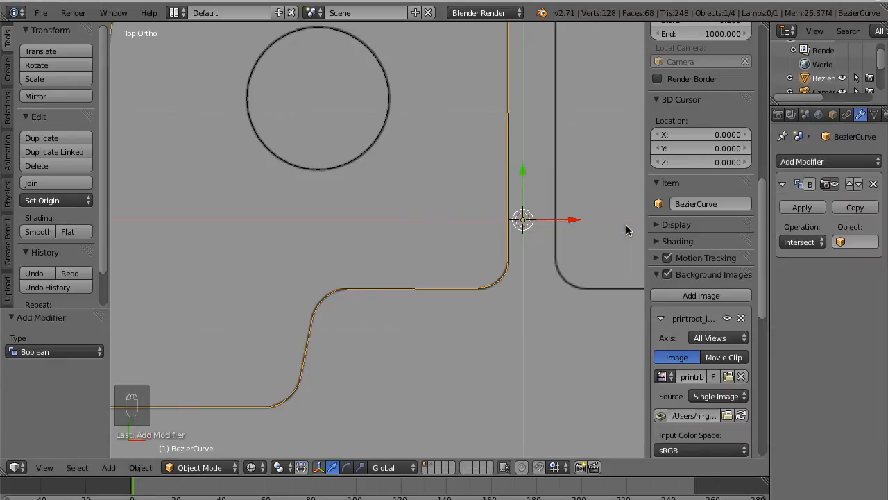
Set the Boolean operation to Difference with Circle as its object, and apply the modifier to the left shape
left_click(805, 244)
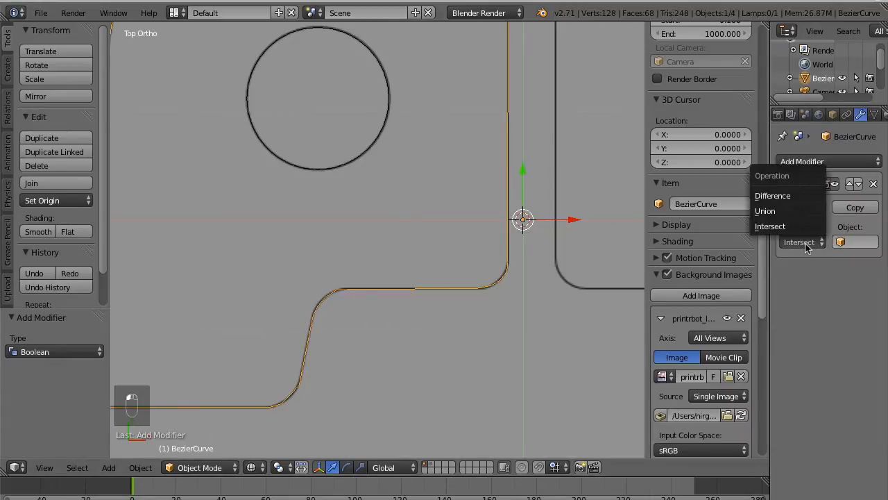
left_click(789, 200)
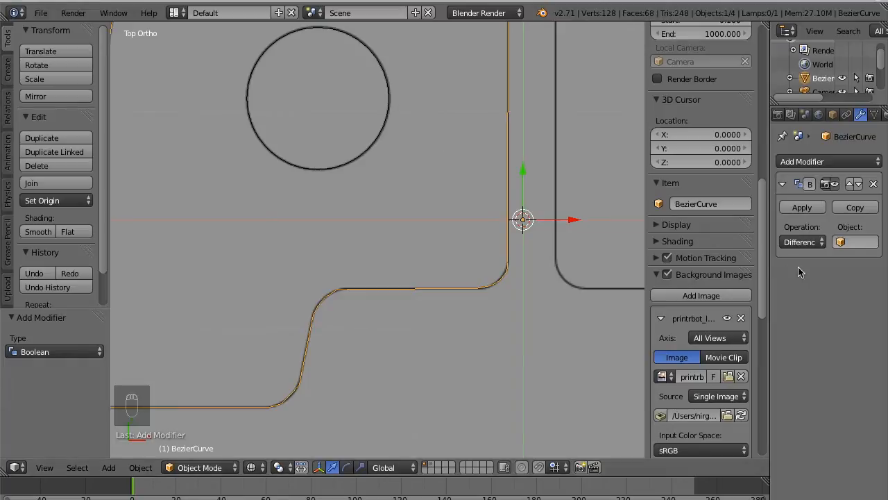
left_click(837, 244)
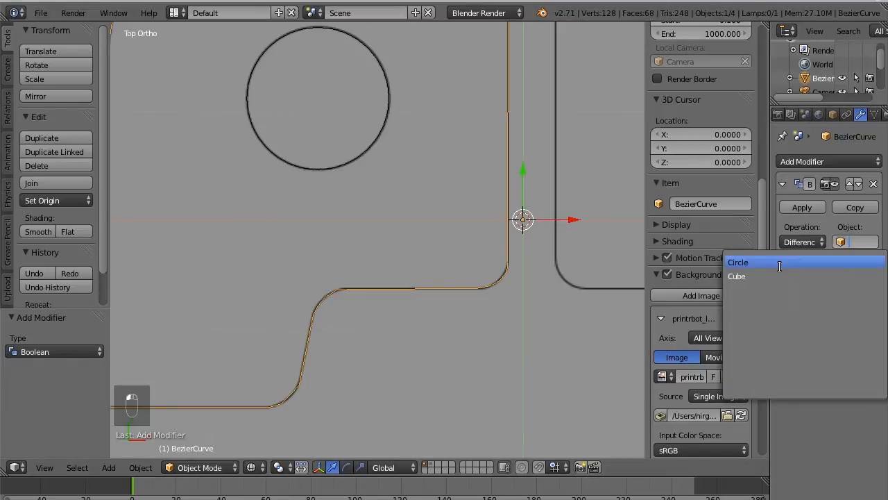
left_click(751, 264)
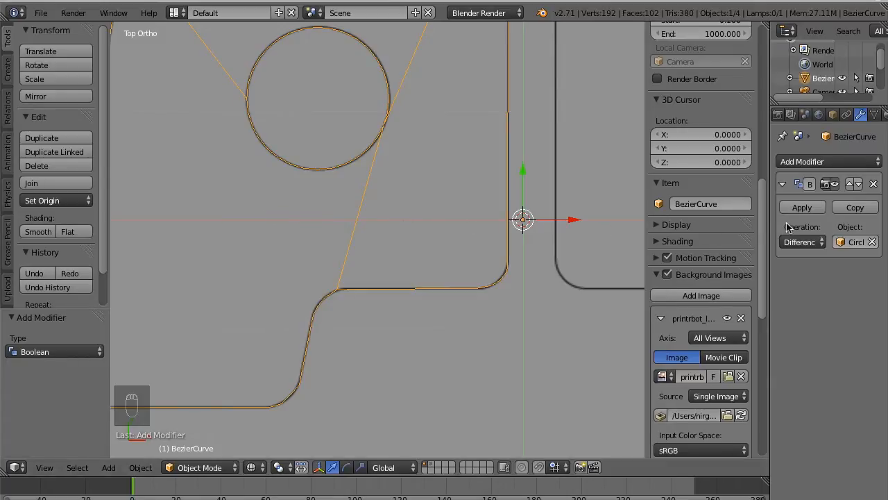
left_click(801, 208)
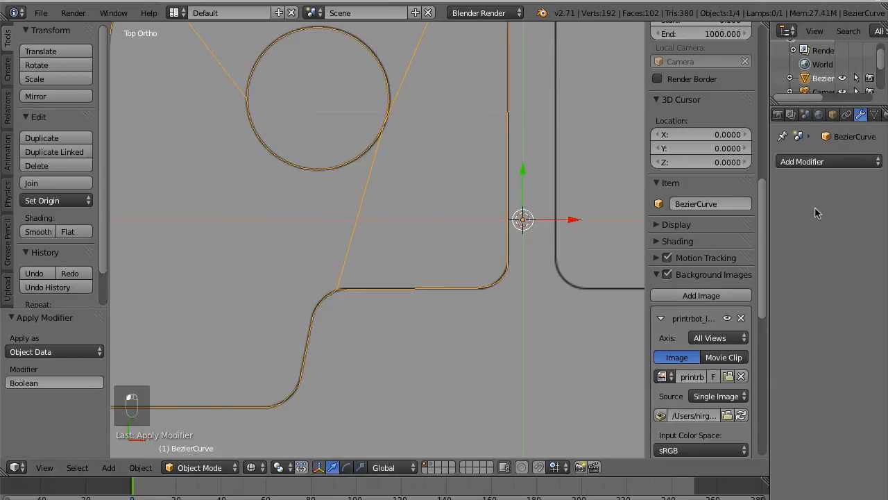
Move the cylinder about 3.952 along X onto the right shape's hole, and render a preview
right_click(386, 106)
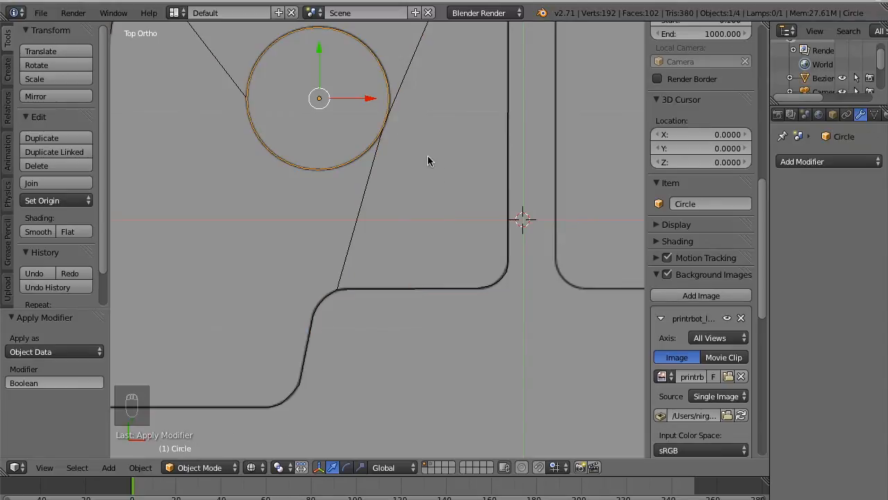
scroll(428, 160, "right", 6, "shift")
left_click_drag(243, 100, 617, 141)
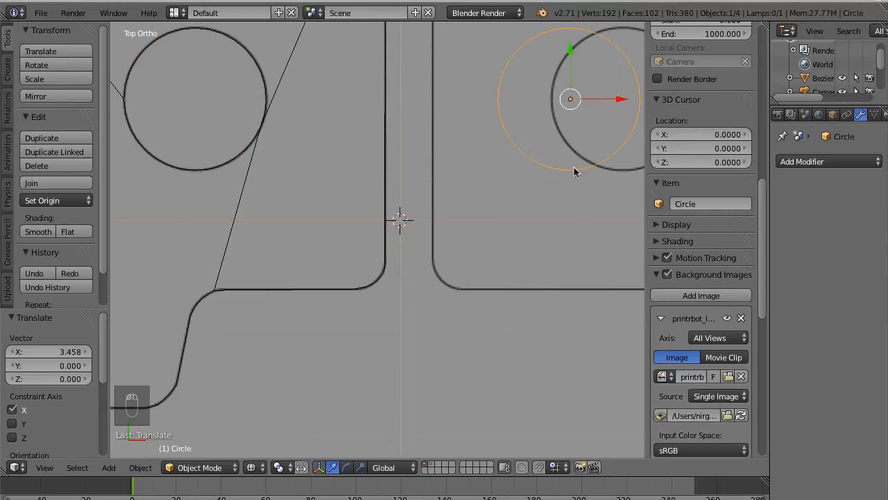
scroll(573, 170, "right", 6, "ctrl")
left_click_drag(501, 101, 553, 102)
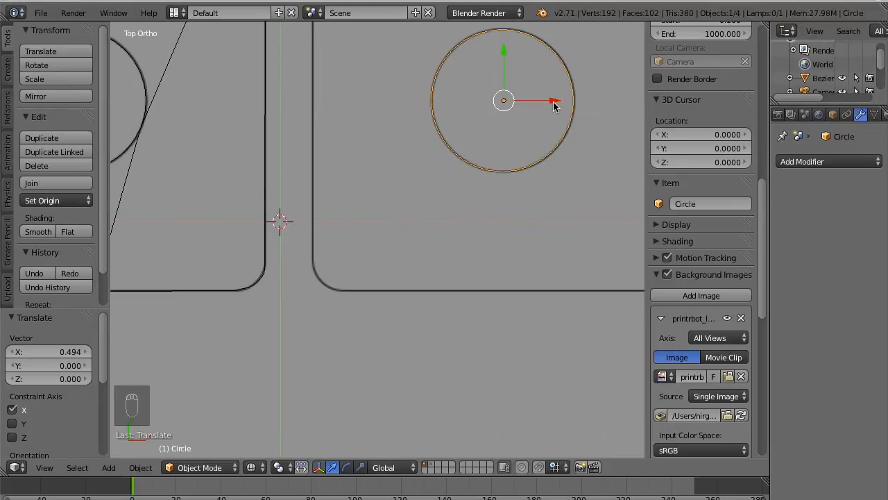
key("F12")
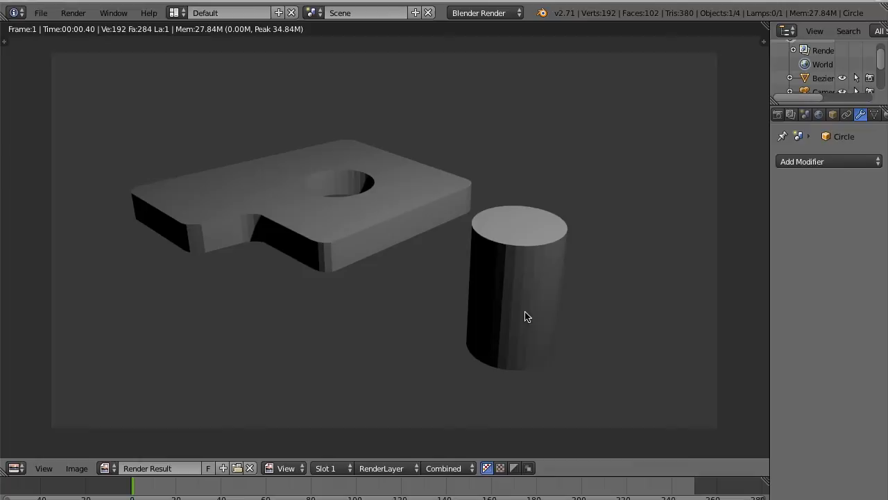
key("Escape")
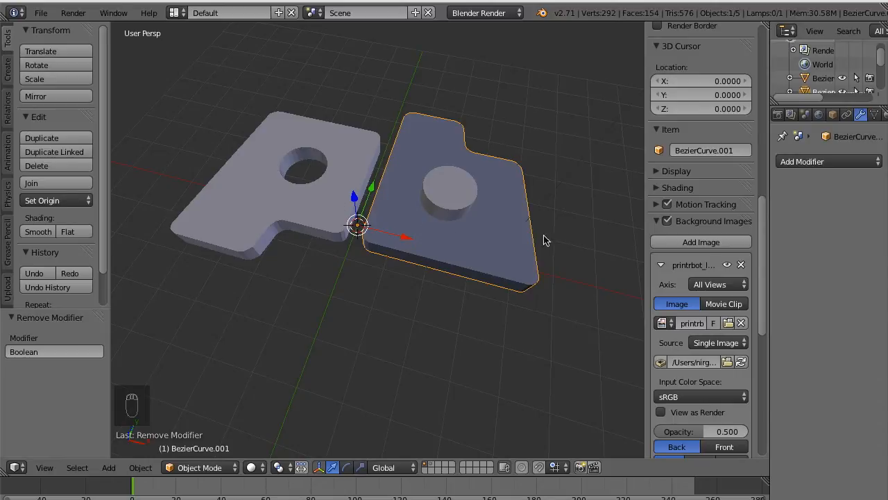
Try to cut the cylinder from the right shape with a Boolean modifier set to Difference and object Circle
left_click(834, 165)
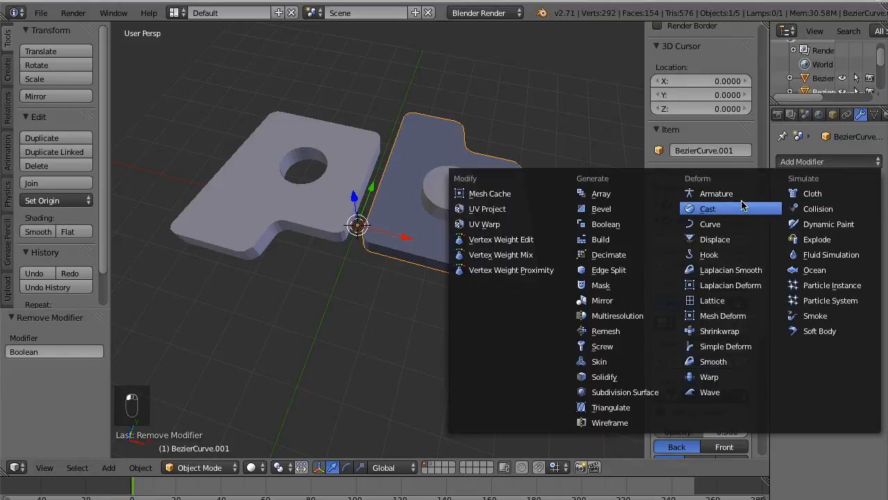
left_click(632, 226)
left_click(801, 242)
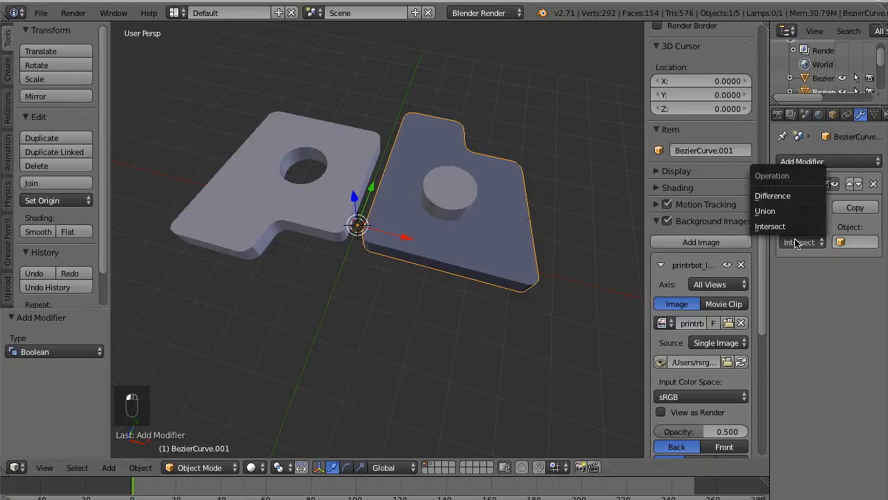
left_click(779, 194)
left_click(859, 241)
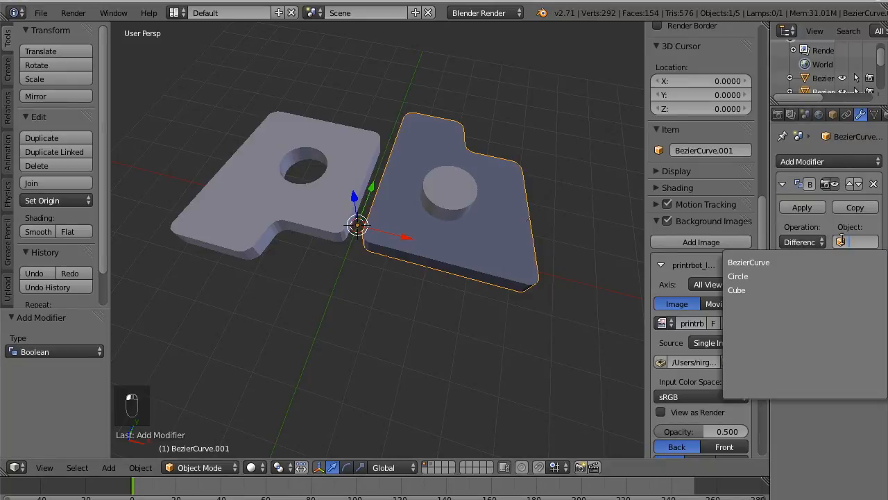
left_click(773, 275)
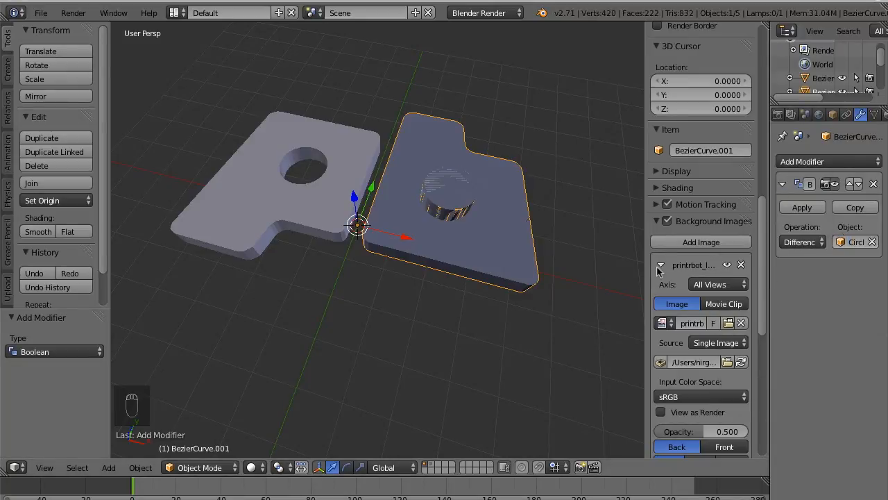
Inspect the right shape's Boolean cut from above and below, and remove the modifier
middle_click_drag(546, 257, 546, 260)
scroll(546, 260, "down", 8)
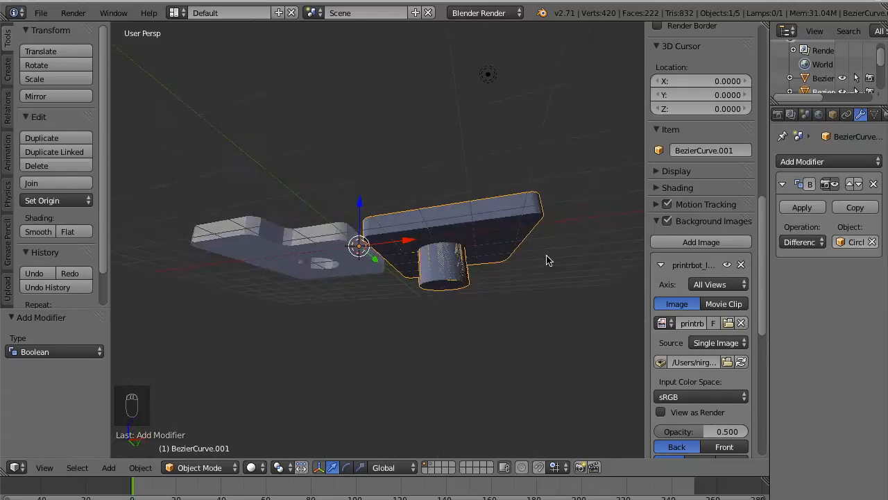
scroll(545, 261, "up", 10)
scroll(546, 260, "down", 4)
scroll(546, 260, "right", 4)
scroll(546, 260, "left", 4)
scroll(546, 260, "left", 5)
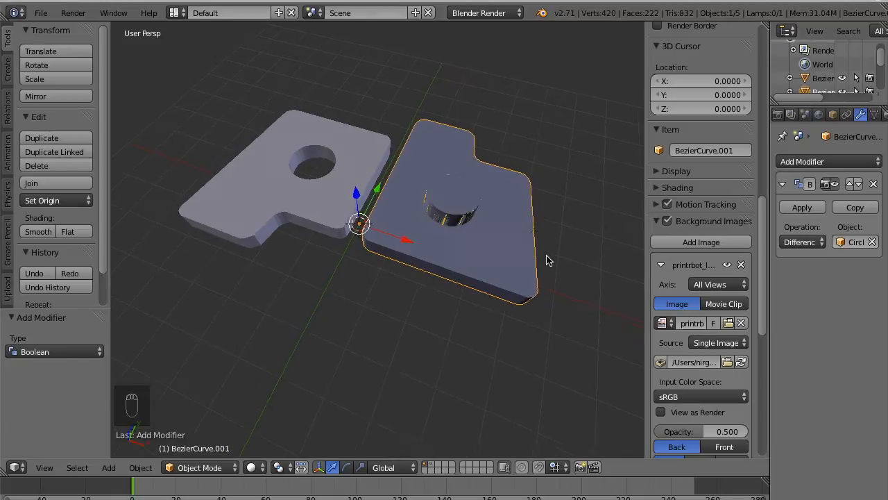
scroll(546, 260, "left", 2)
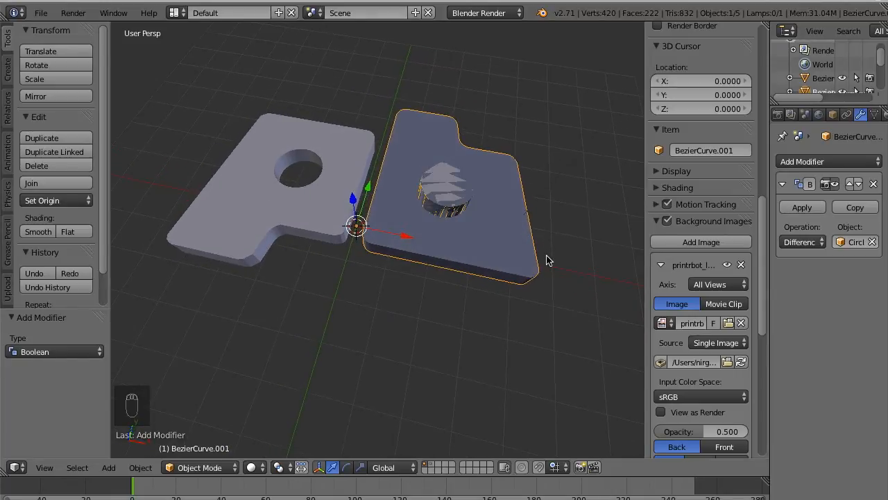
left_click(873, 184)
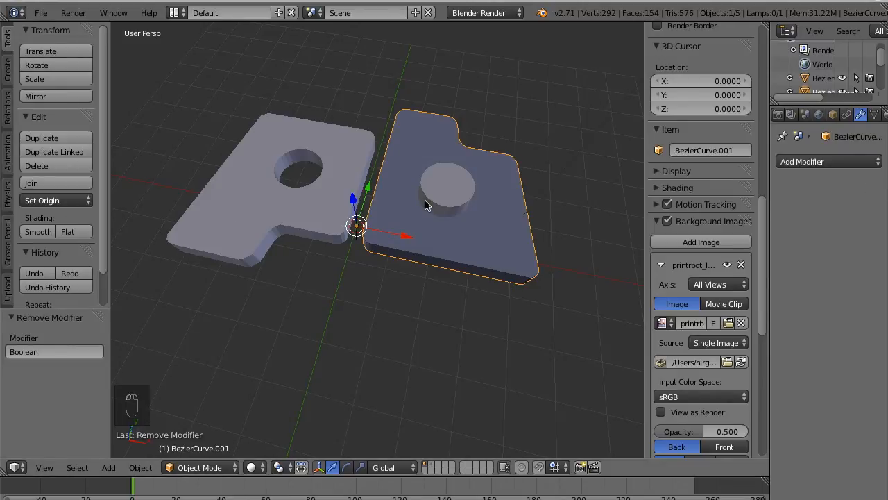
Recalculate the normals of the right shape's entire mesh in Edit Mode, and return to Object Mode
key("Tab")
key("a")
key("a")
key("a")
key("a")
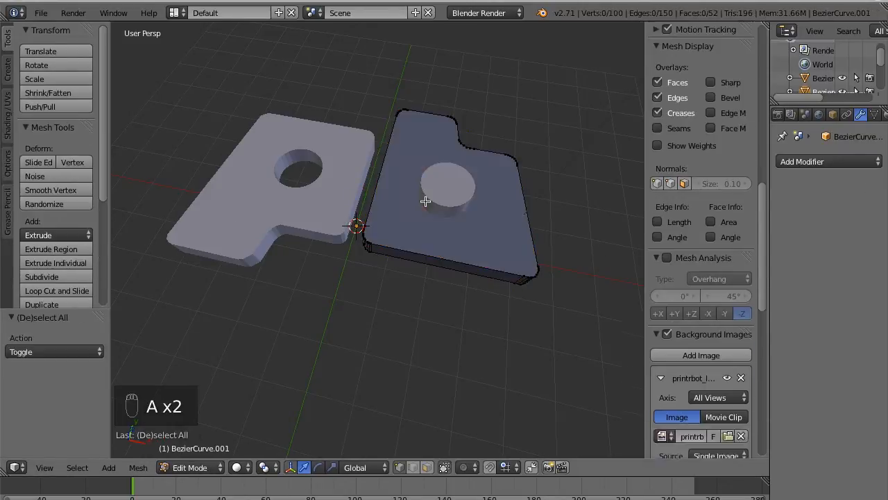
left_click(9, 123)
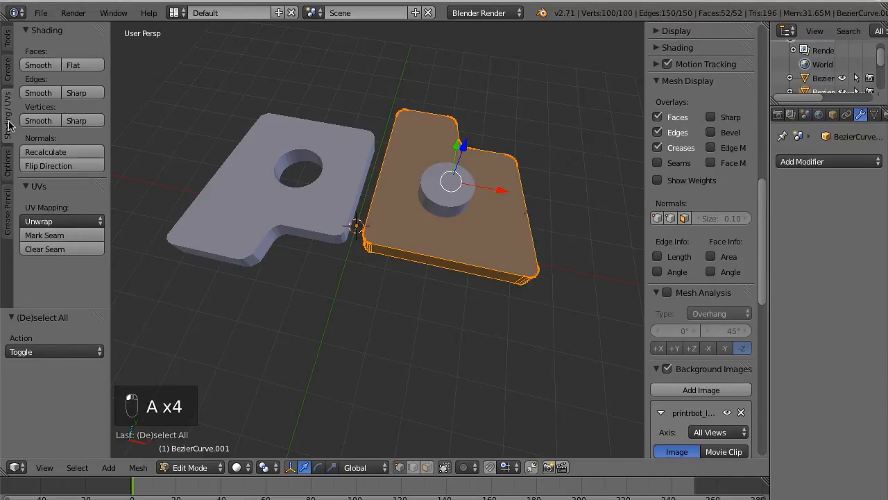
left_click(61, 152)
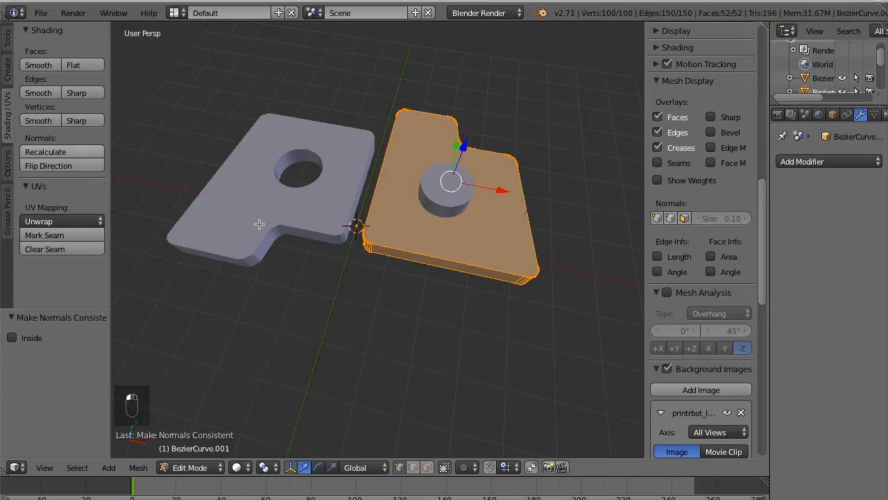
key("Tab")
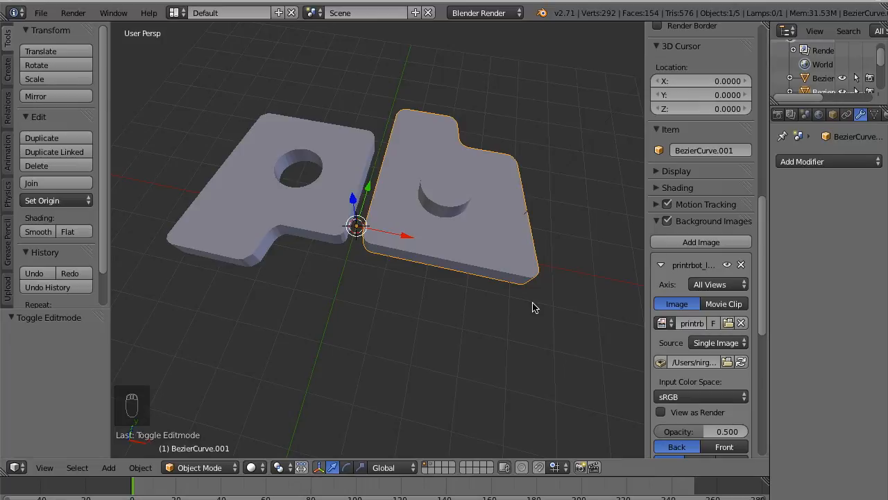
Add a new Boolean modifier to the right shape, using the Difference operation with Circle as the object
left_click(836, 164)
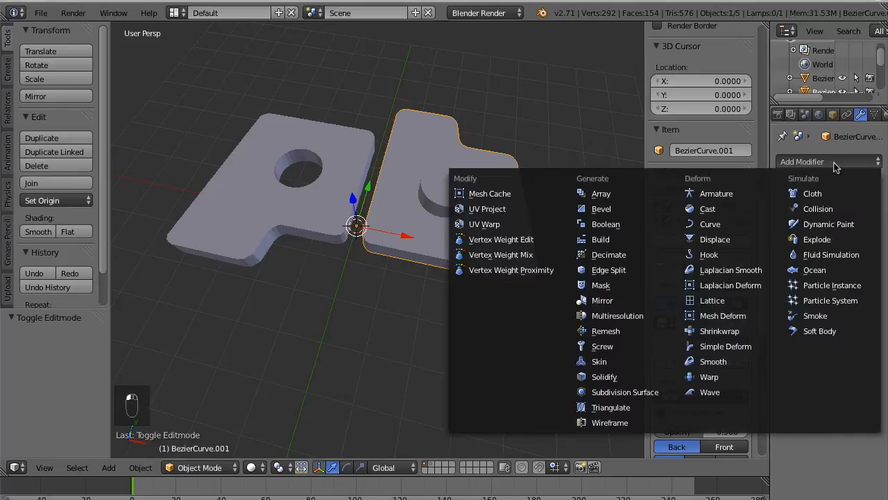
left_click(621, 224)
left_click(809, 242)
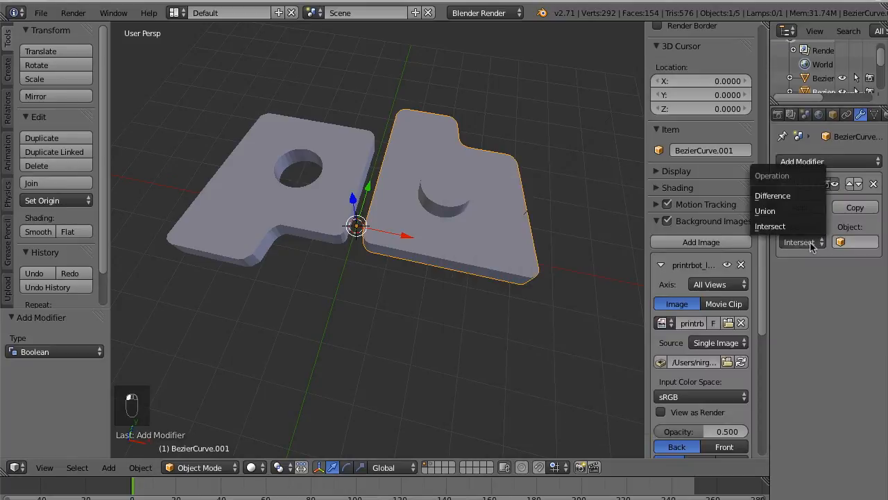
left_click(770, 195)
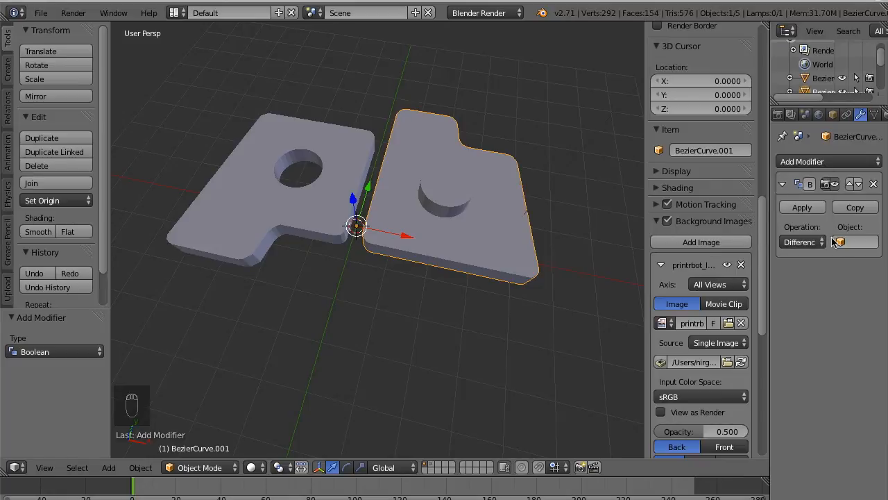
left_click(842, 243)
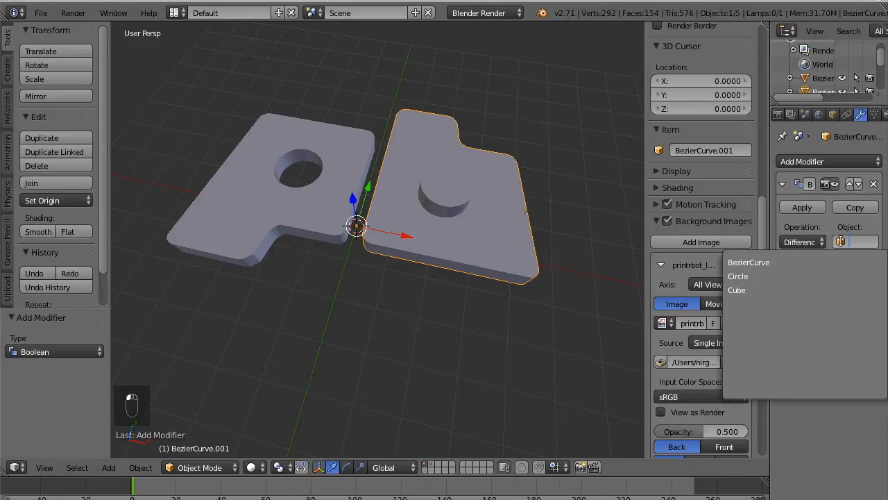
left_click(757, 276)
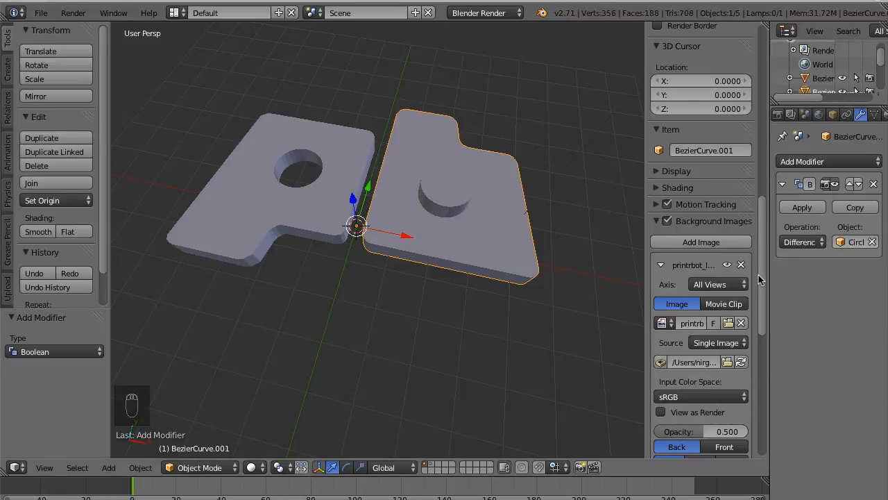
Try moving the cylinder along X away from the right shape, undo the move, and reselect the right shape
right_click(454, 198)
key("g")
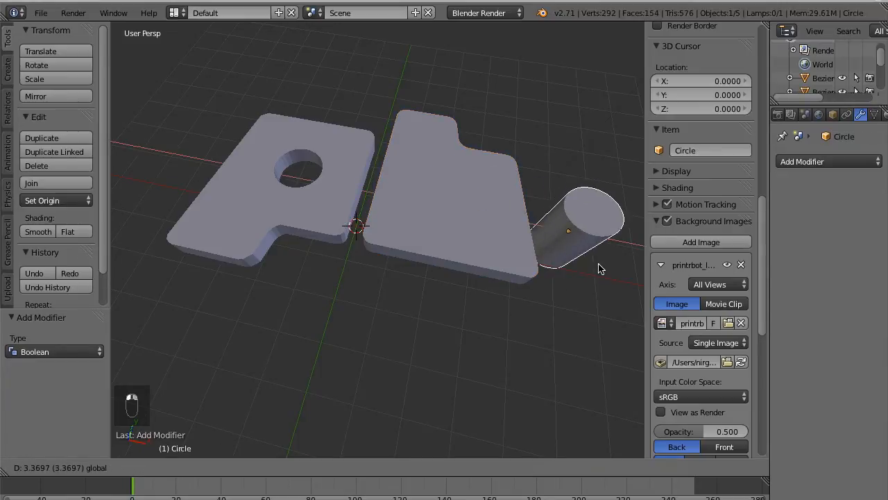
left_click(479, 248)
key("super+z")
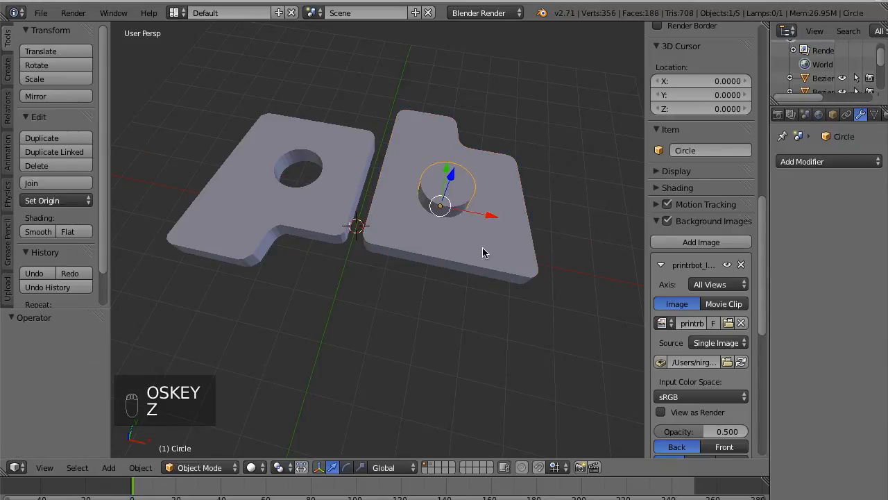
right_click(520, 223)
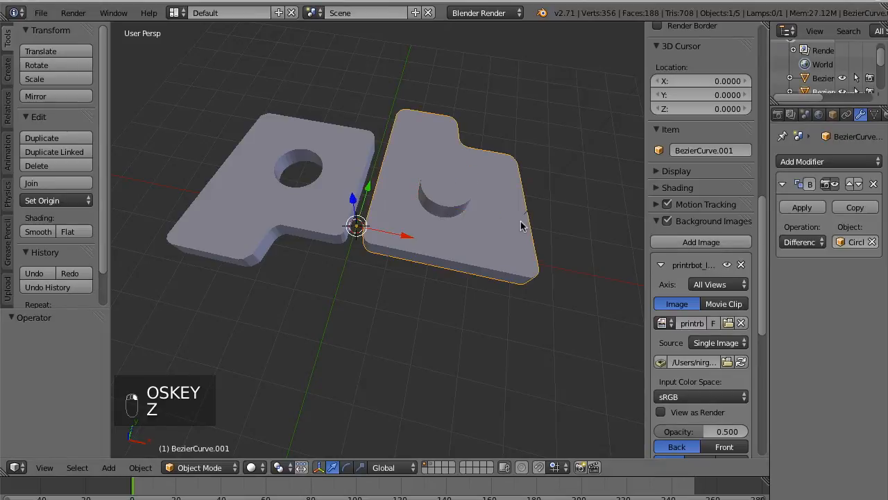
Apply the right shape's Boolean modifier, and delete the cylinder after moving it clear of the shape along X
left_click(798, 209)
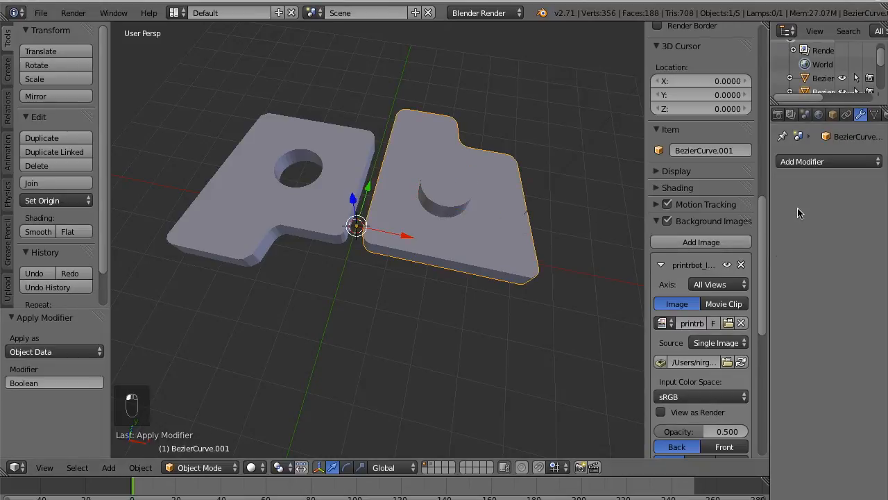
right_click(444, 196)
left_click(478, 205)
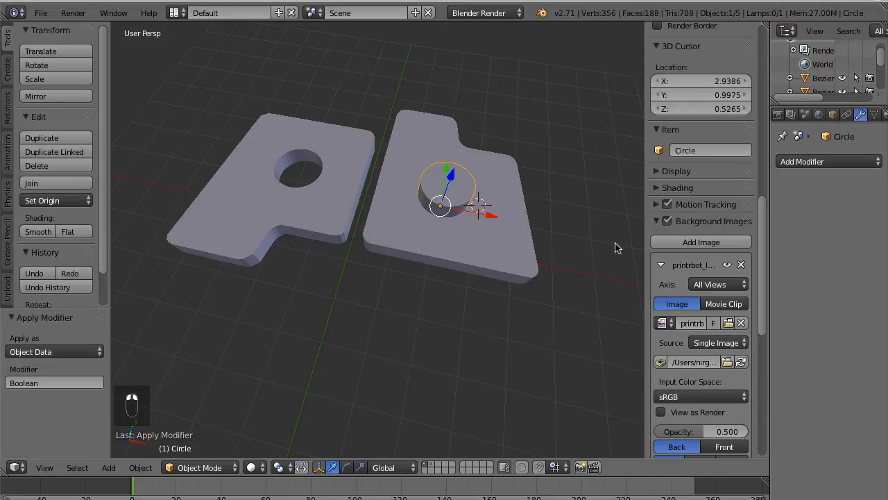
key("g")
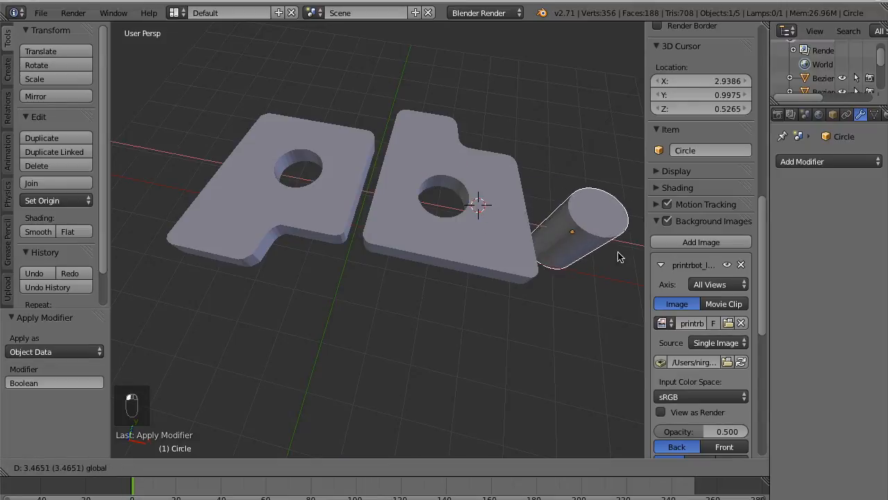
left_click(630, 268)
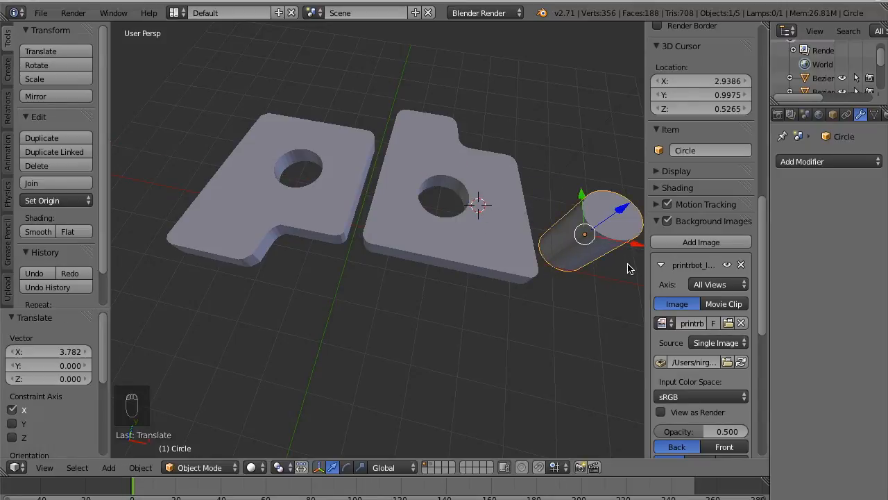
key("x")
left_click(552, 287)
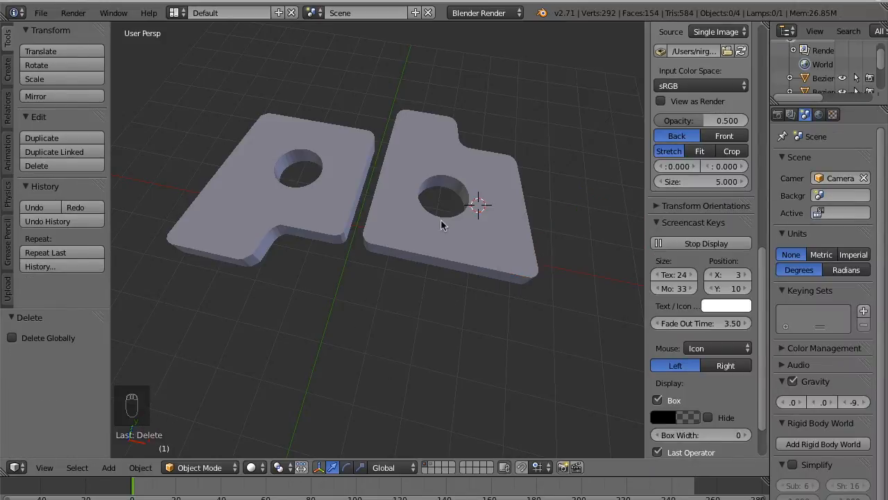
Export the model in STL format to the 3D Prints folder under the name tutorial.stl
left_click(41, 13)
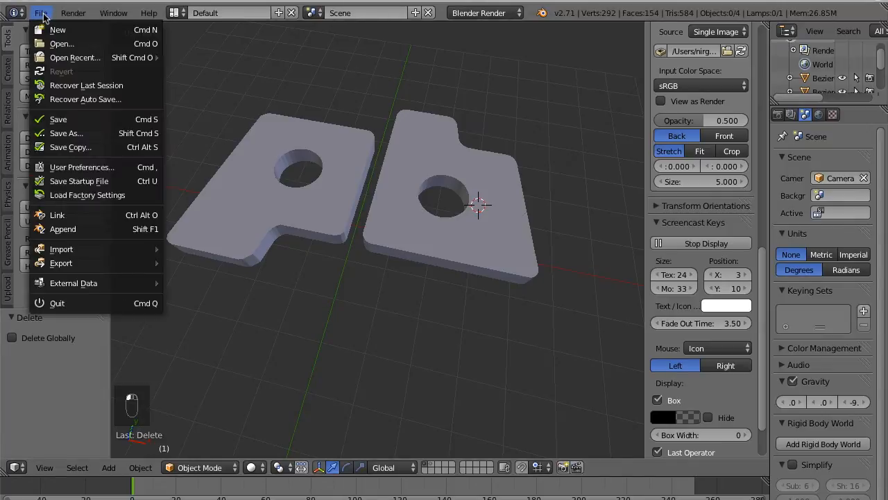
mouse_move(68, 264)
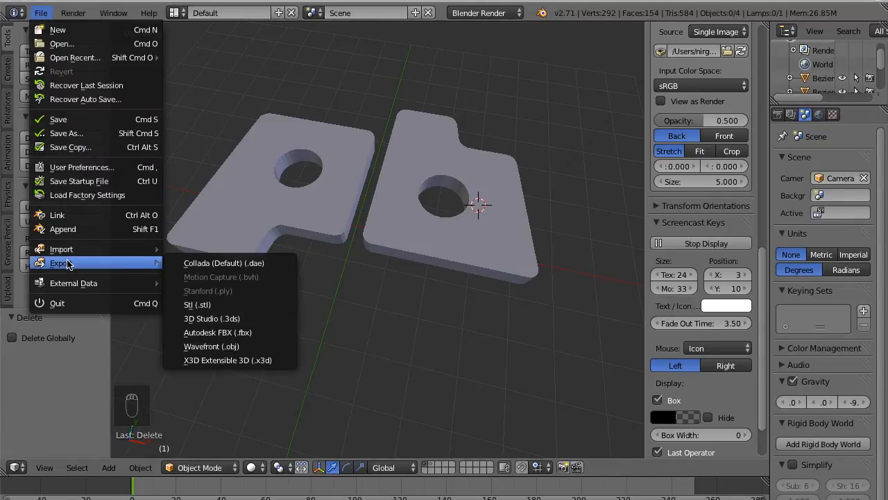
left_click(207, 305)
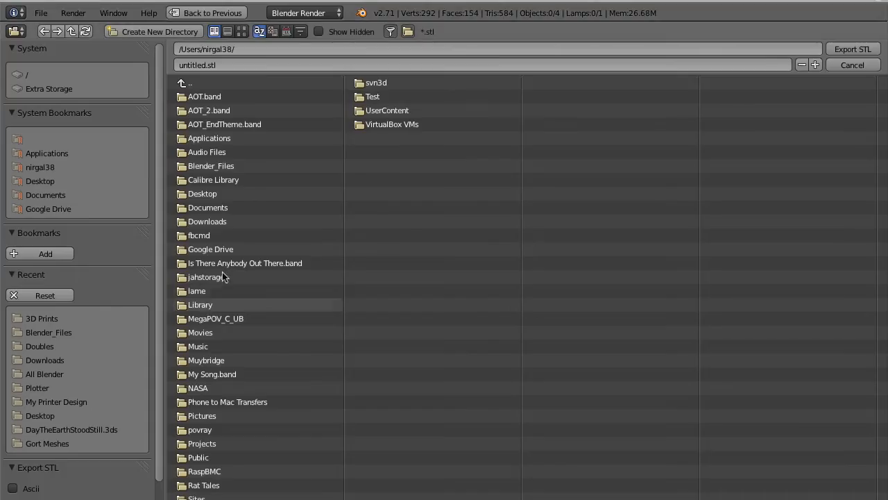
left_click(55, 318)
left_click(254, 65)
type("tutorial.")
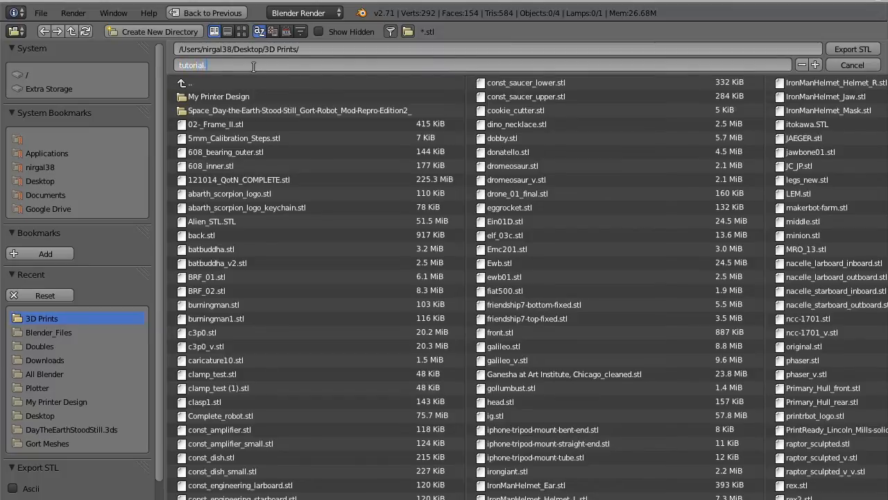
key("Return")
key("Return")
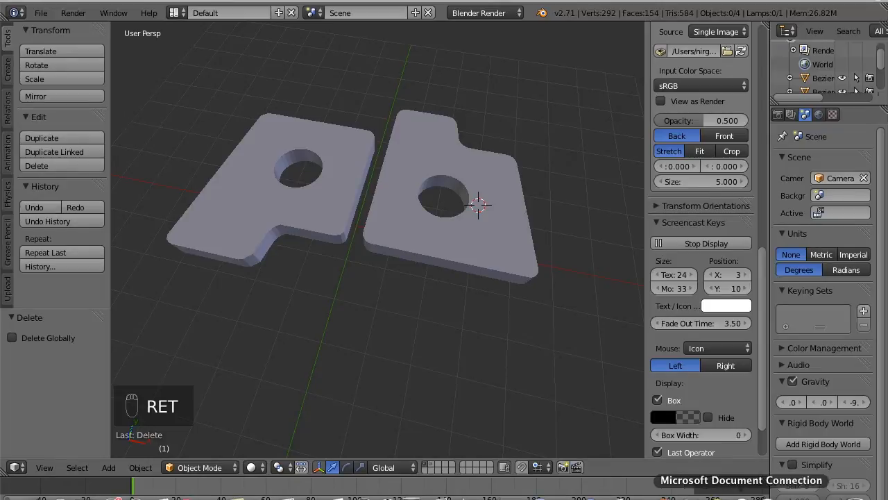
Launch Repetier-Host Mac and try to load tutorial.stl from the 3D Prints folder
left_click(54, 495)
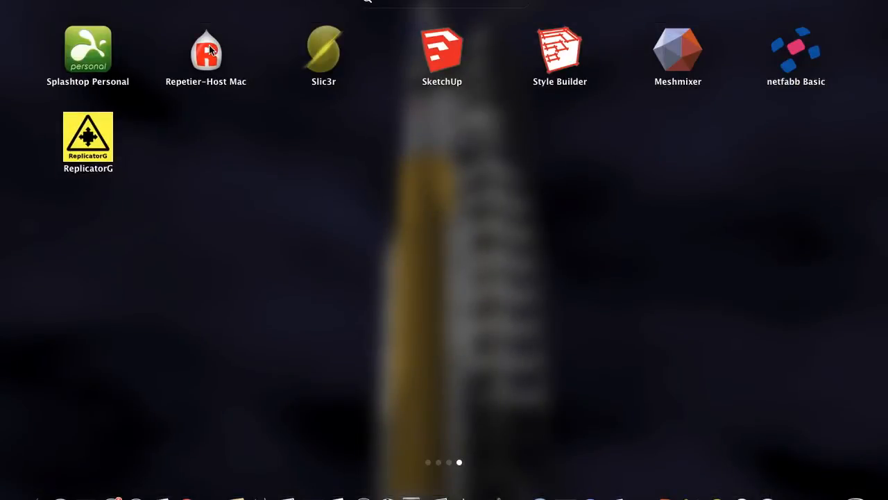
left_click(207, 49)
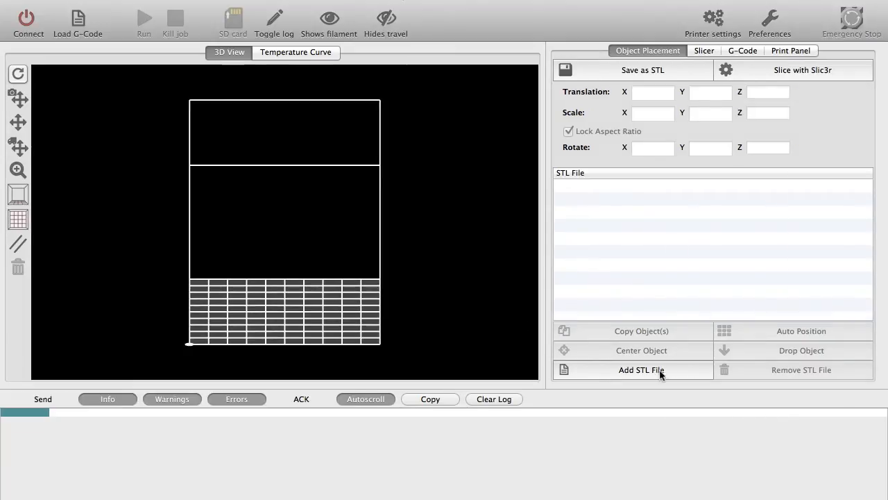
left_click(659, 372)
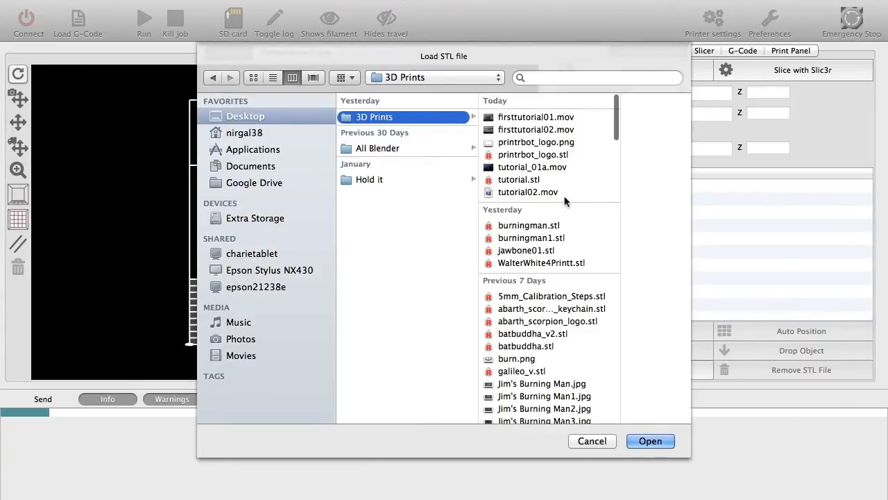
left_click(529, 182)
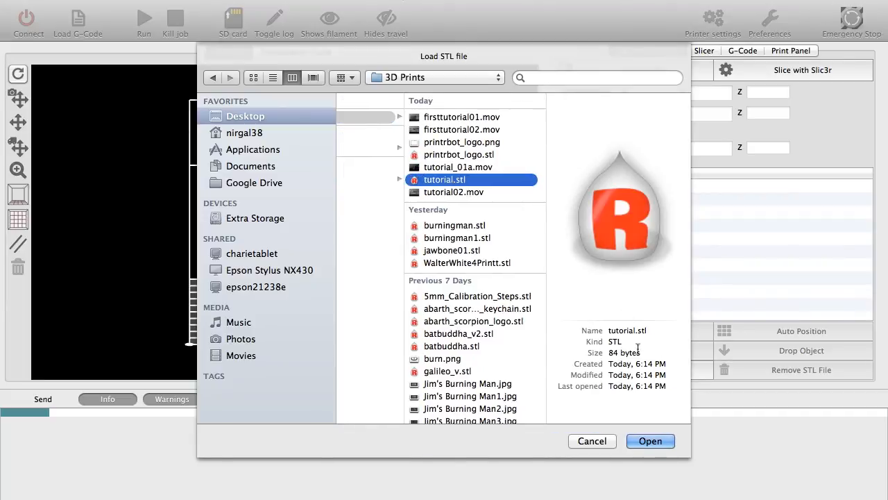
left_click(658, 442)
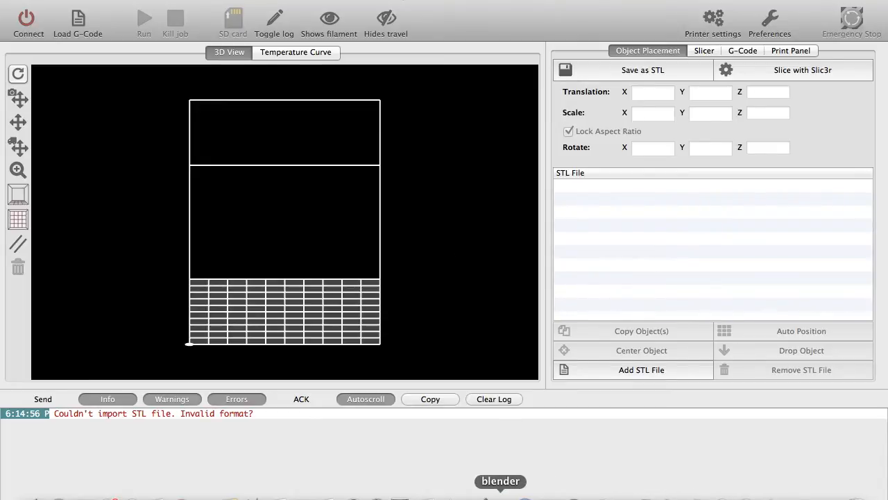
Switch back to Blender and join the right and left logo shapes into one object
left_click(495, 494)
right_click(404, 234)
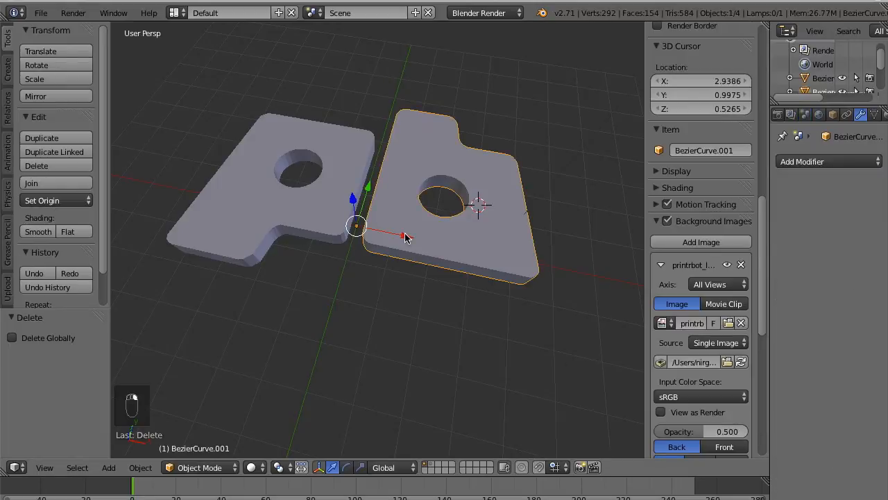
right_click(331, 215, "shift")
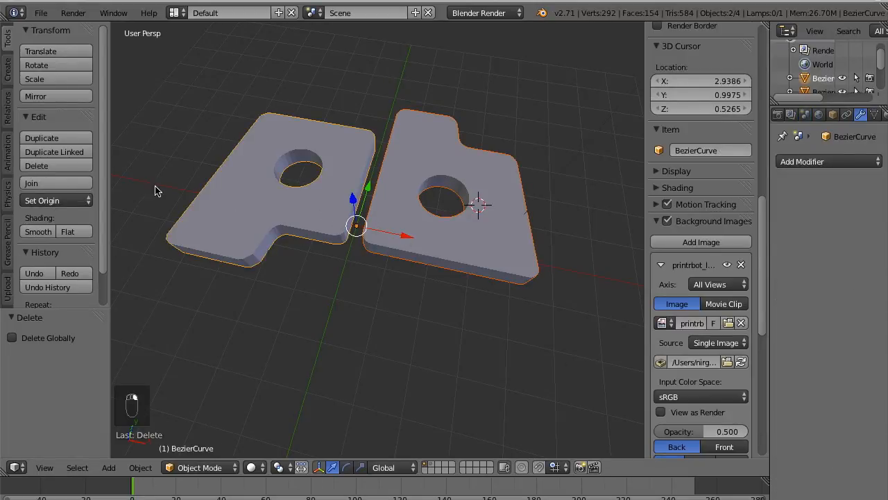
left_click(55, 183)
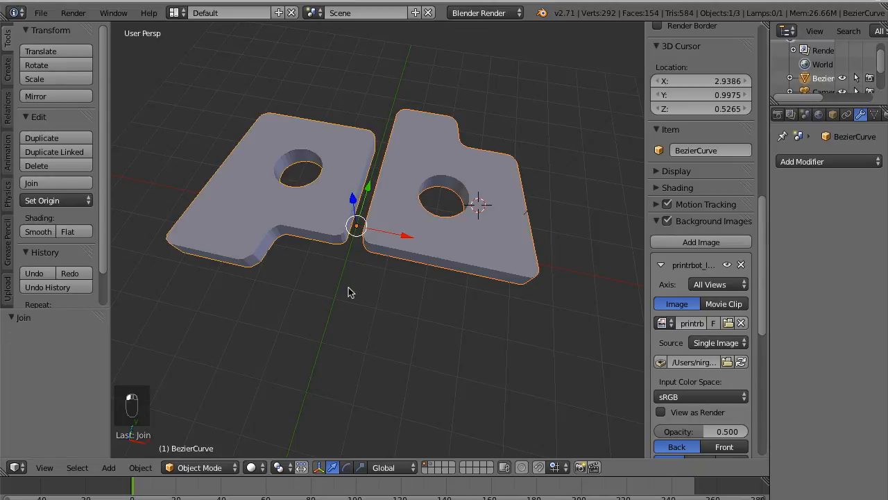
Recalculate the normals of the joined logo mesh in Edit Mode, and return to Object Mode
key("Tab")
key("a")
key("a")
key("a")
key("a")
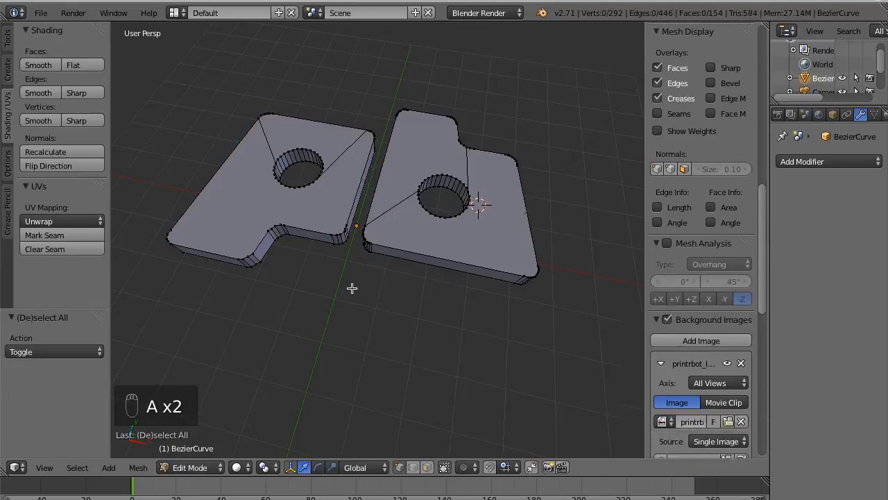
left_click(28, 152)
key("a")
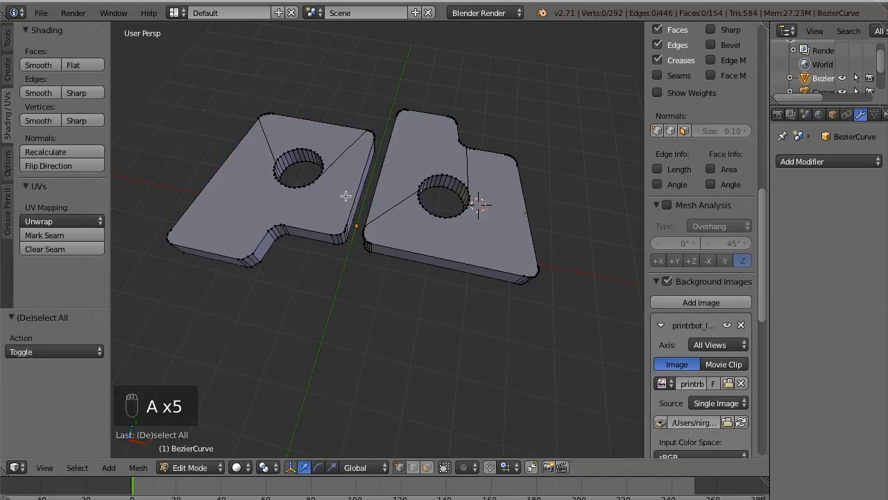
key("a")
key("Tab")
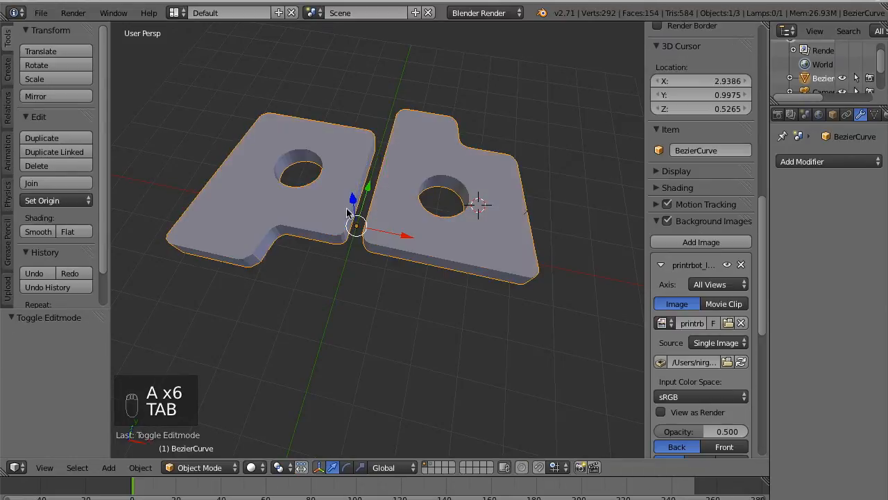
Export the selected joined logo as STL, overwriting tutorial.stl in the 3D Prints folder
left_click(41, 13)
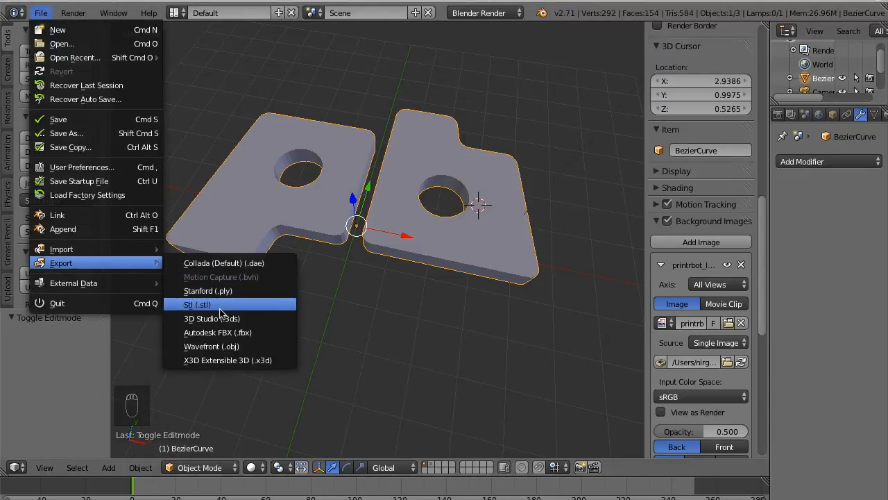
left_click(220, 305)
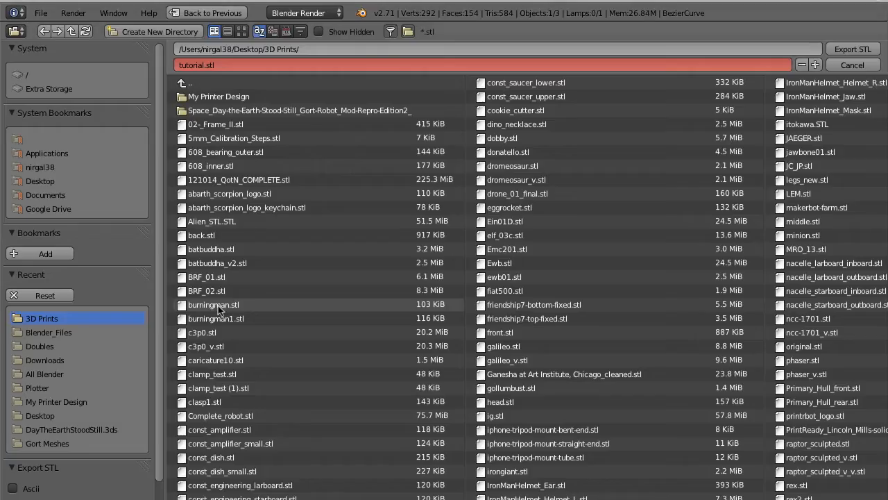
left_click(862, 50)
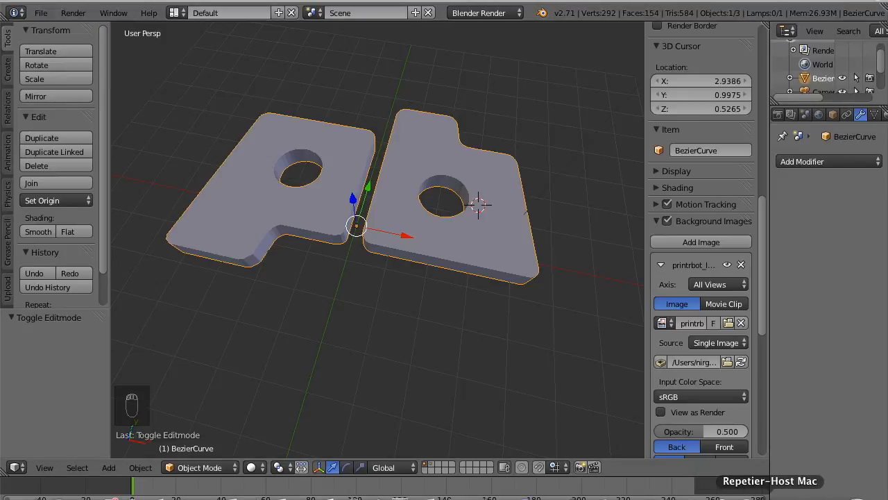
Switch to Repetier-Host Mac, load tutorial.stl, and view the logo on the print bed from above
left_click(770, 495)
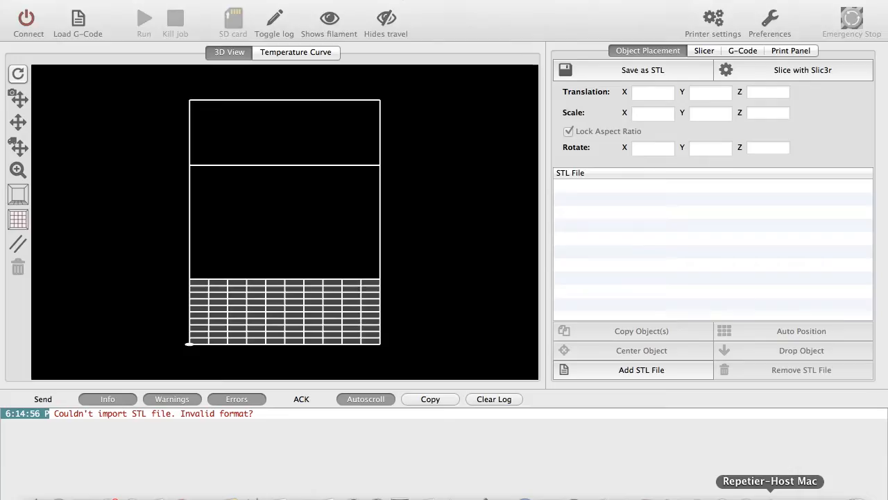
left_click(641, 370)
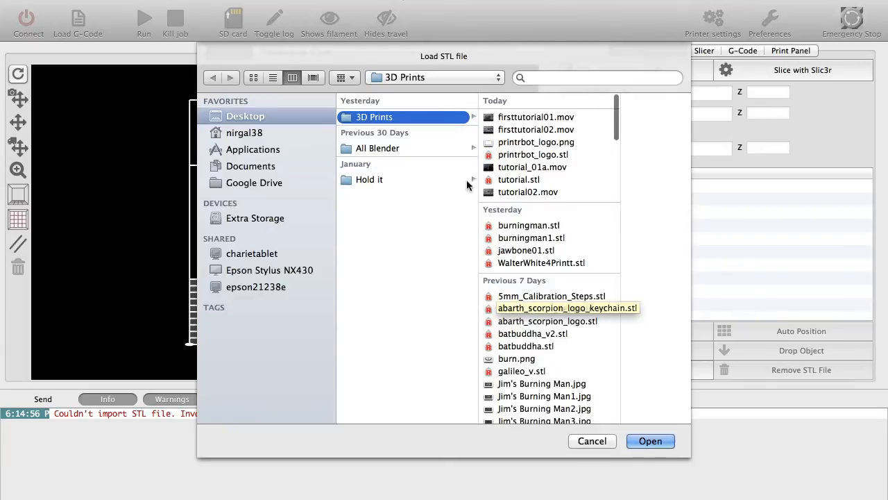
double_click(527, 179)
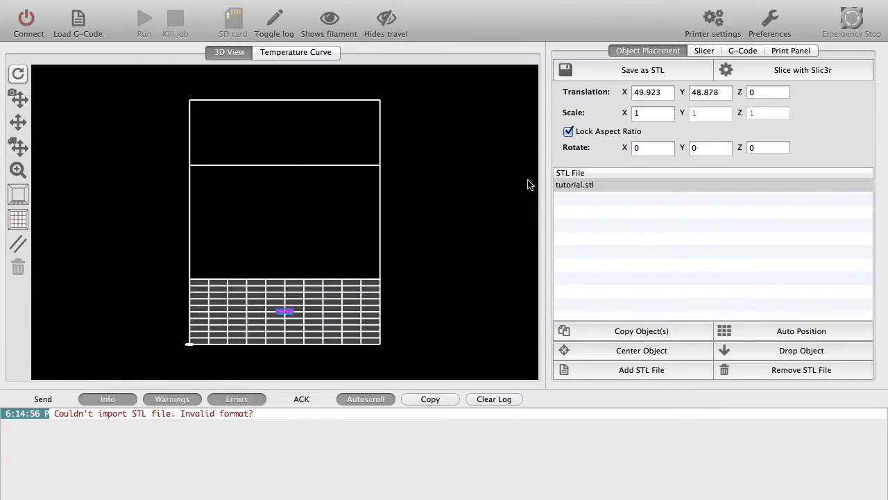
scroll(460, 267, "up", 3)
left_click_drag(460, 268, 461, 422)
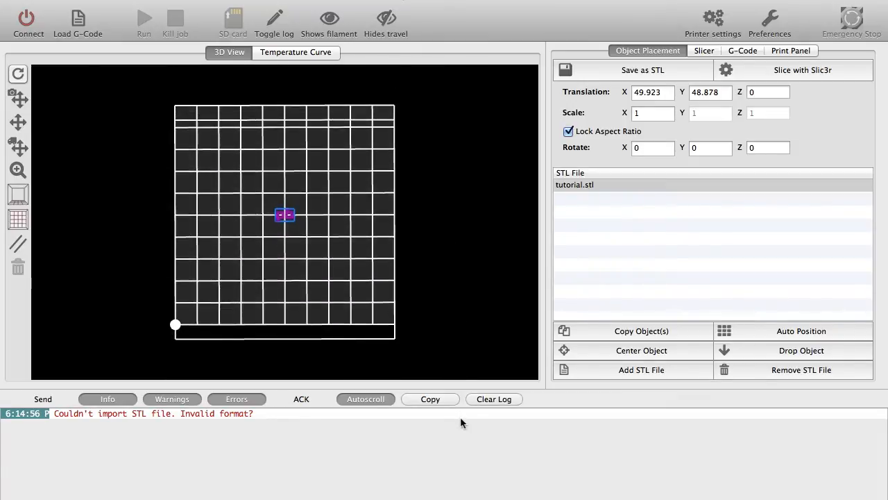
Switch back to Blender and scale the joined logo uniformly by a factor of 8
mouse_move(623, 496)
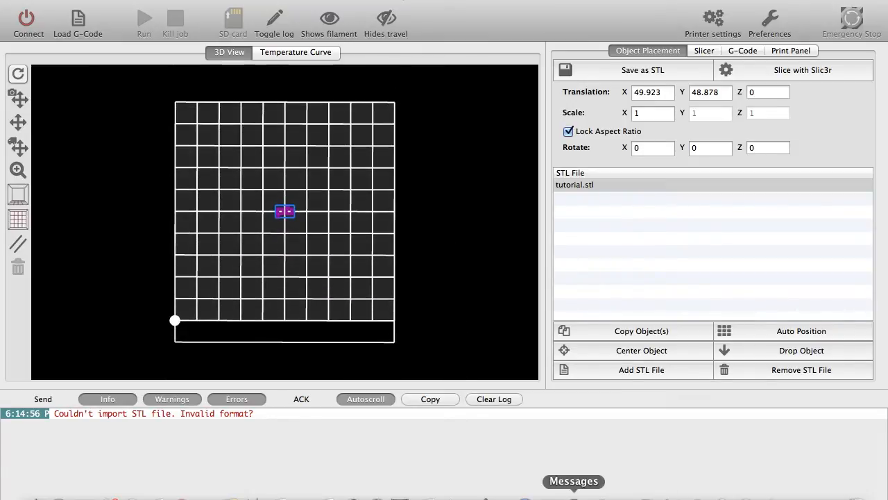
left_click(501, 496)
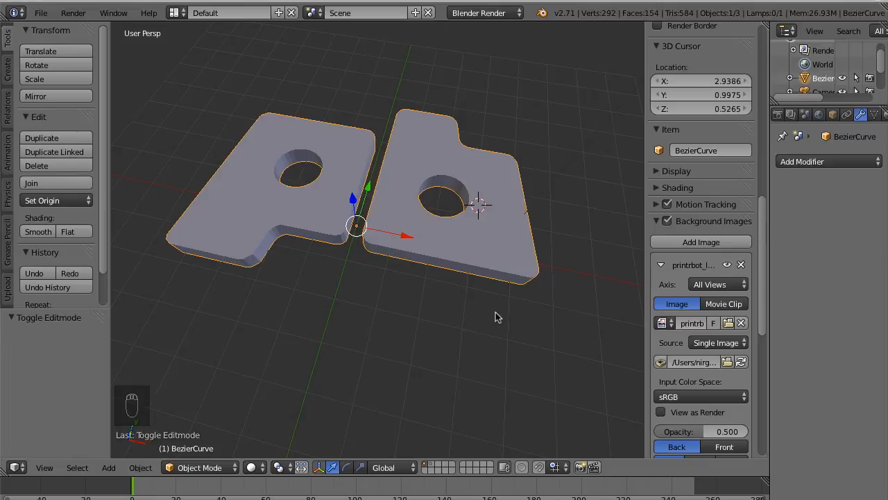
type("s8")
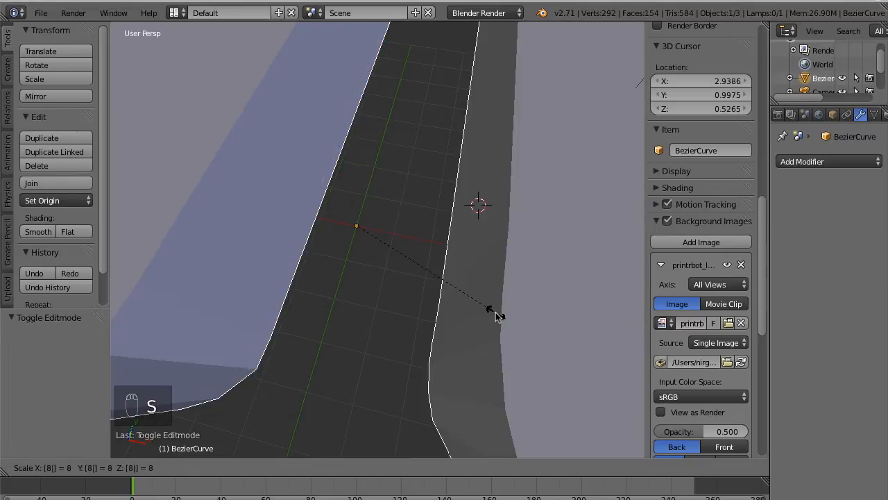
key("Return")
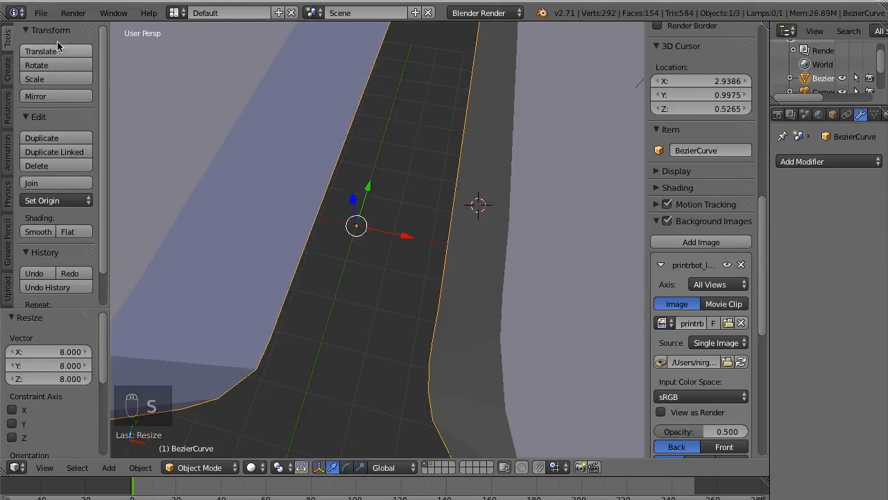
Export the enlarged logo as STL, replacing tutorial.stl in the 3D Prints folder
left_click(41, 13)
mouse_move(82, 263)
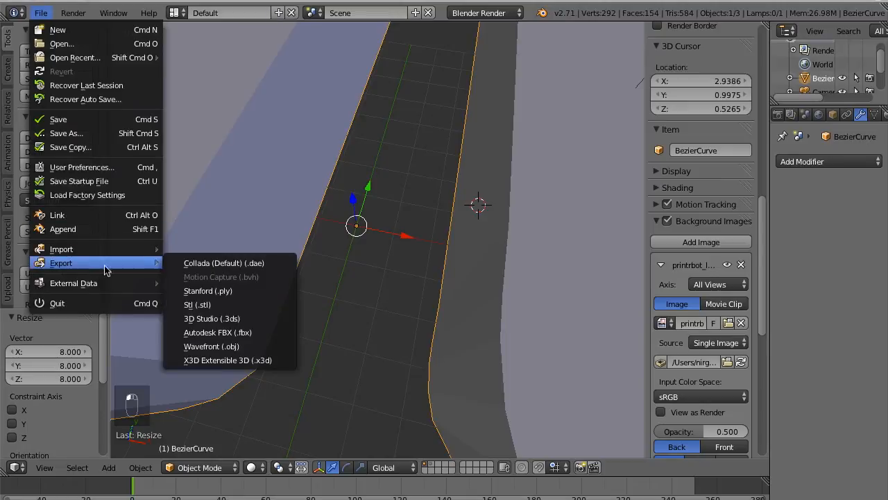
left_click(198, 304)
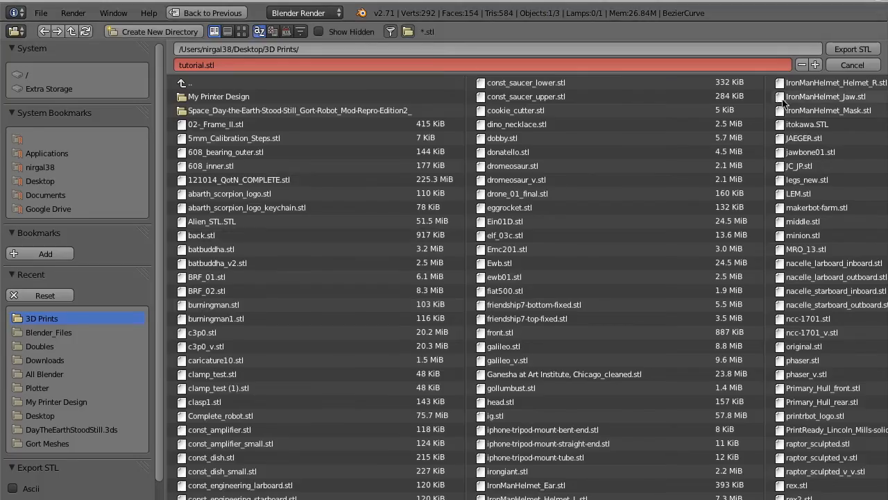
left_click(860, 54)
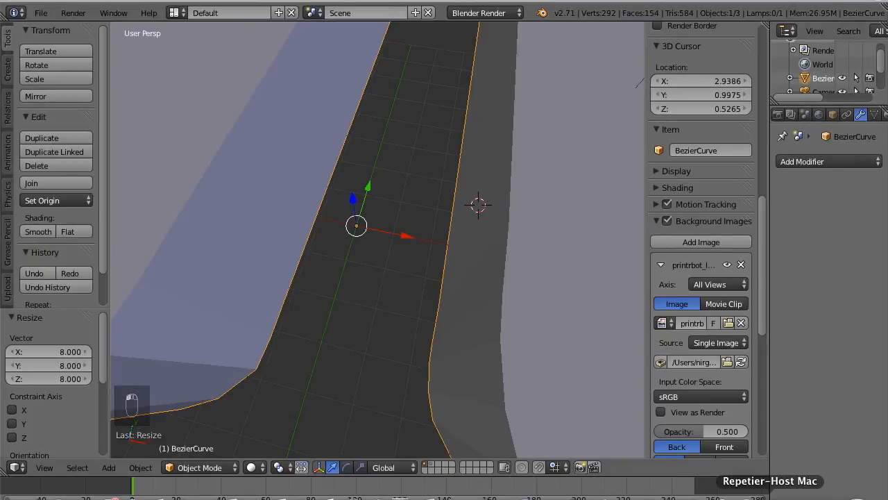
Switch to Repetier-Host Mac, reload the changed tutorial.stl and center the logo on the print bed
left_click(775, 498)
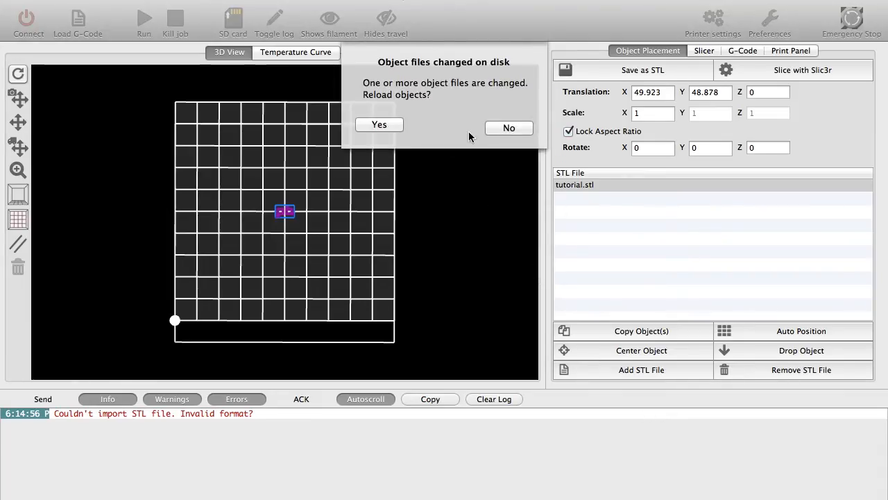
left_click(393, 126)
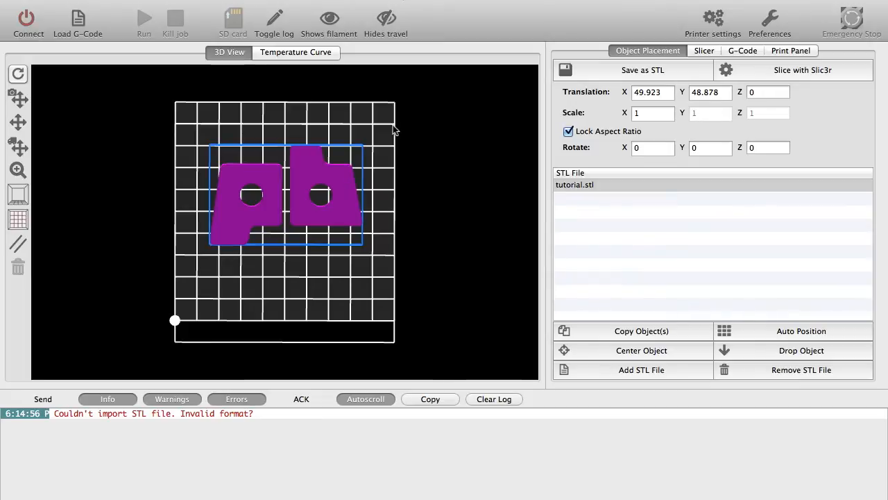
left_click(617, 353)
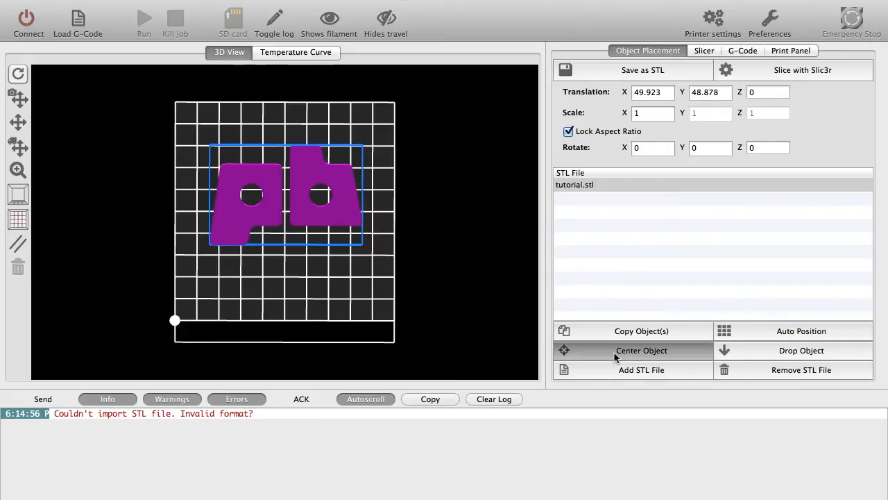
left_click_drag(447, 269, 416, 151)
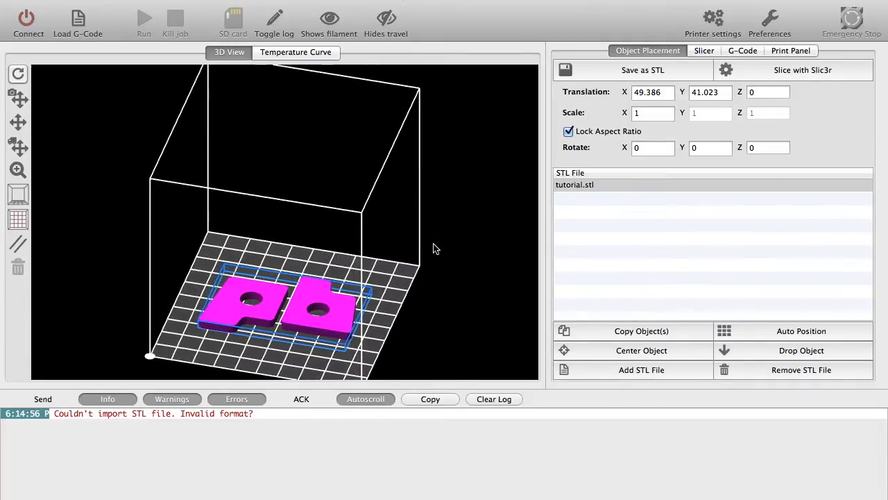
Slice the logo with Slic3r and inspect the generated toolpath on the print bed up close
left_click(802, 72)
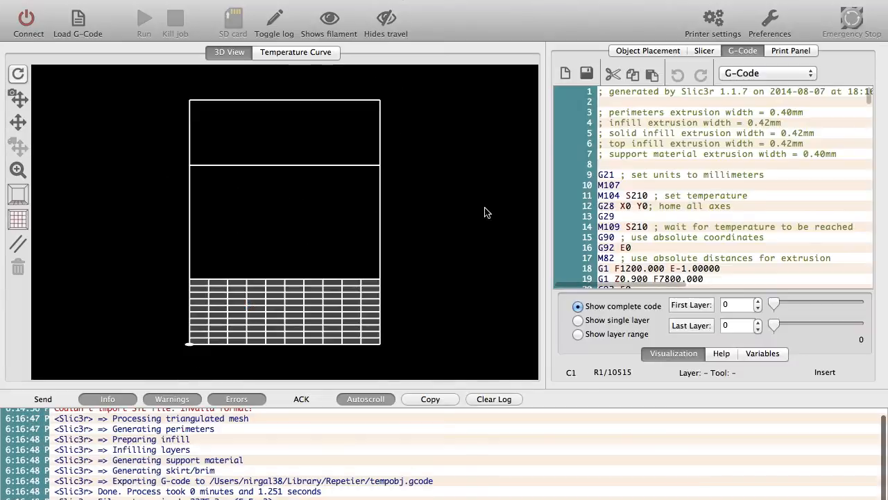
left_click_drag(308, 289, 278, 366)
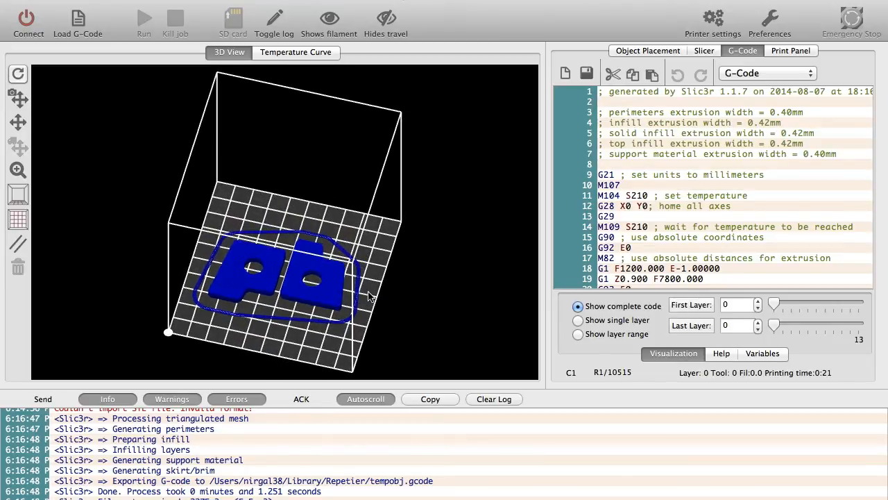
scroll(368, 296, "up", 10)
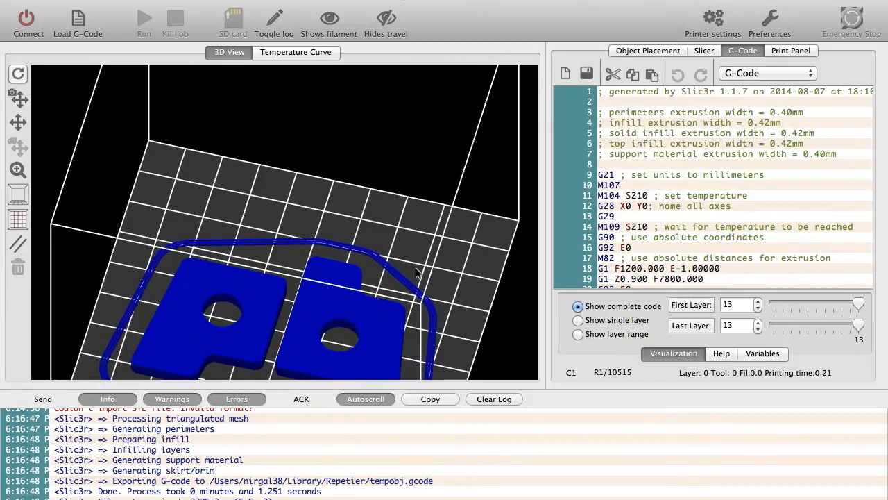
left_click_drag(422, 264, 405, 151)
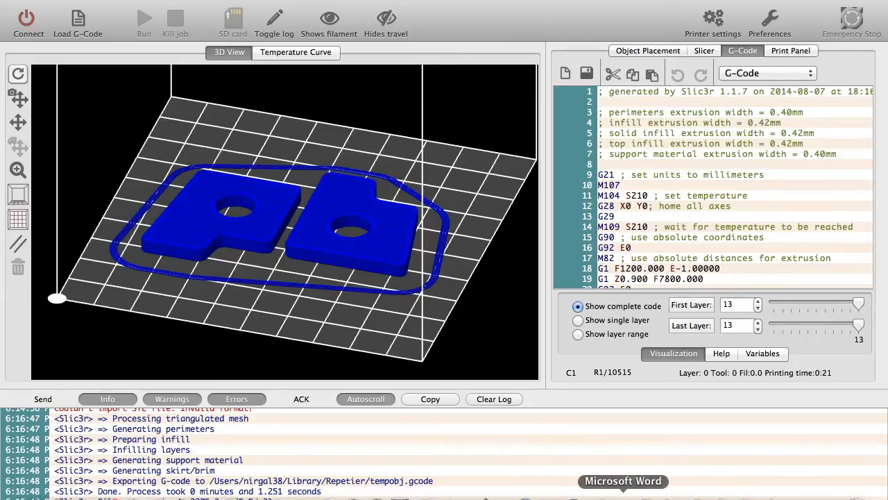
Switch back to Blender, clear the joined logo's scale and reset the 3D cursor to the origin
left_click(495, 495)
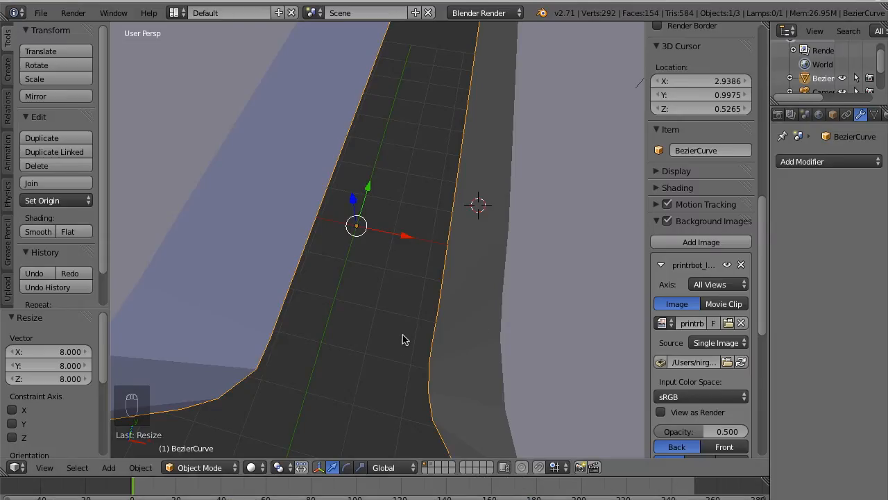
scroll(402, 335, "down", 8)
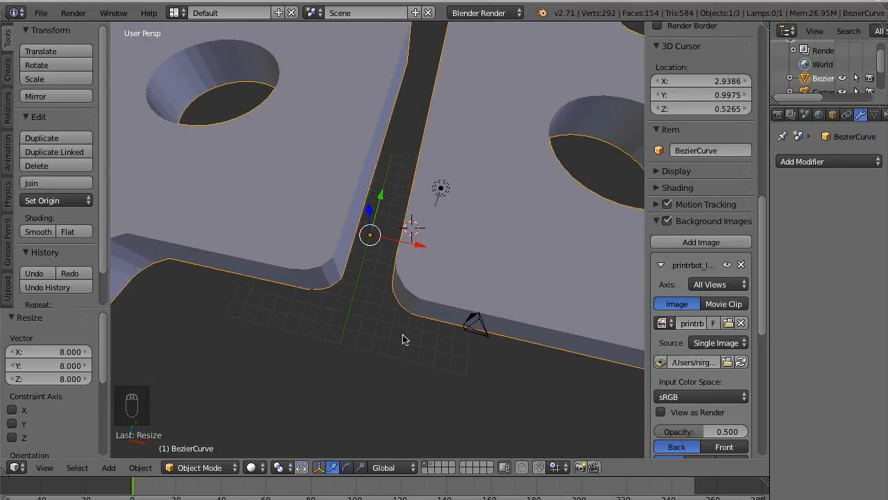
scroll(403, 334, "down", 2)
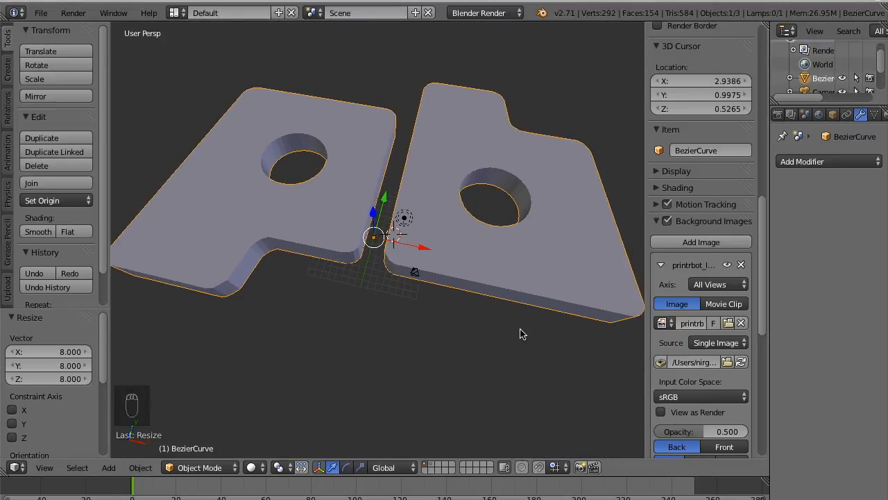
key("alt+s")
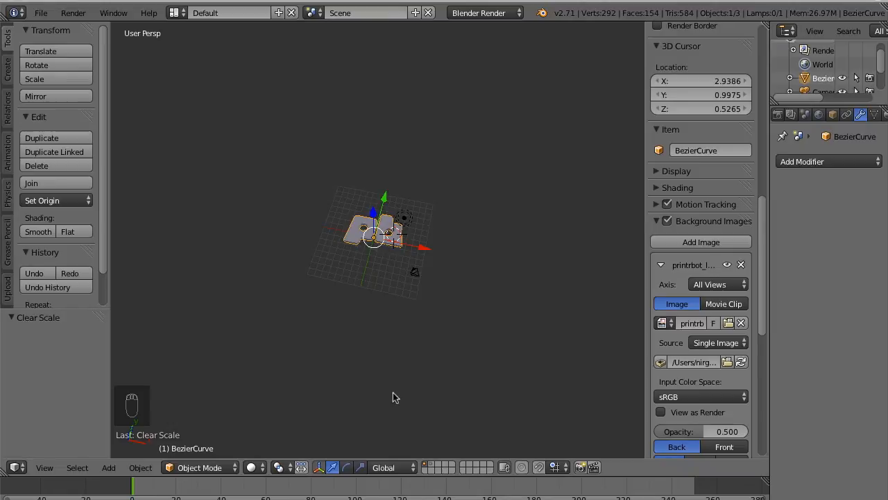
key("shift+c")
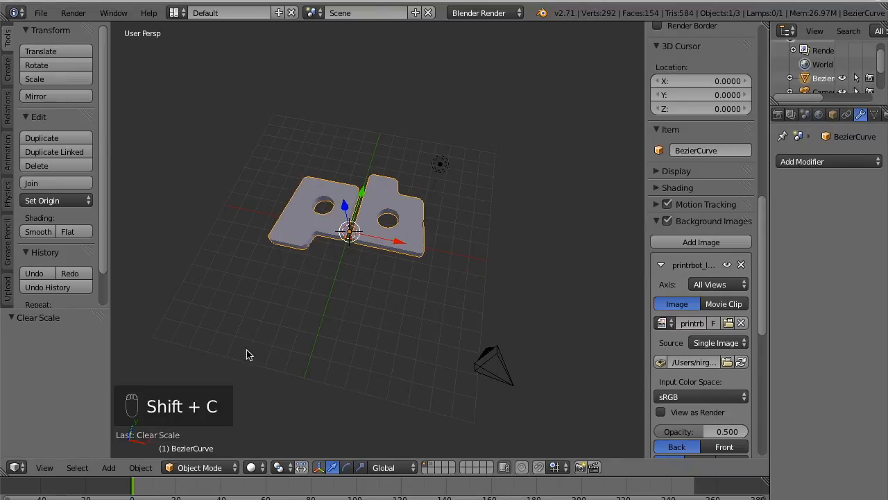
View the logo from the top and turn off the background images
left_click(45, 467)
left_click(73, 405)
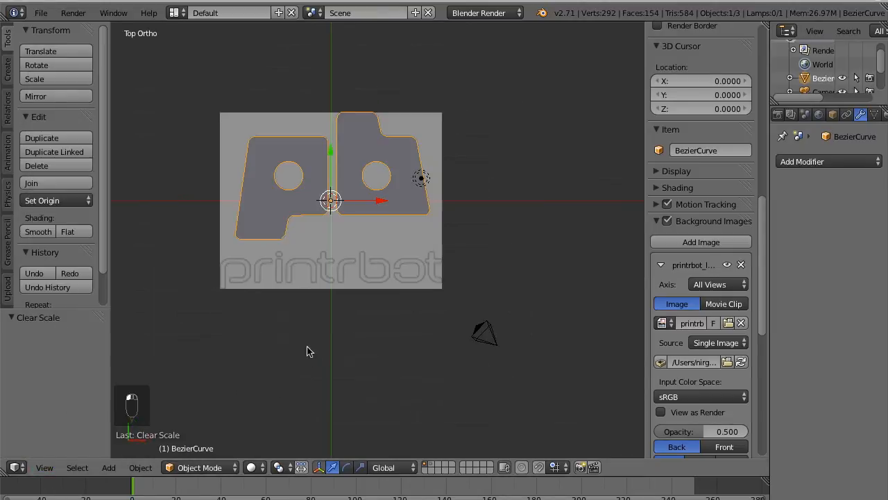
left_click(667, 220)
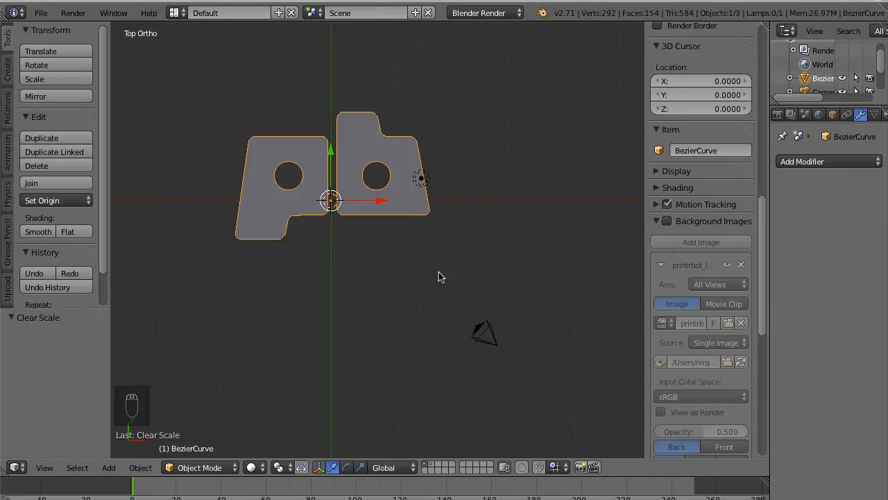
Add a mesh plane at the origin and, in Edit Mode, scale it by 5 along both X and Y
key("shift+a")
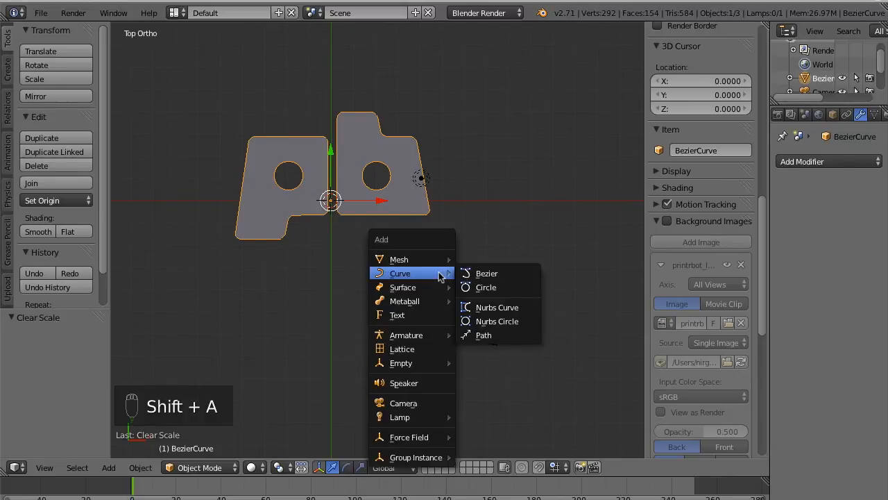
mouse_move(431, 261)
left_click(478, 263)
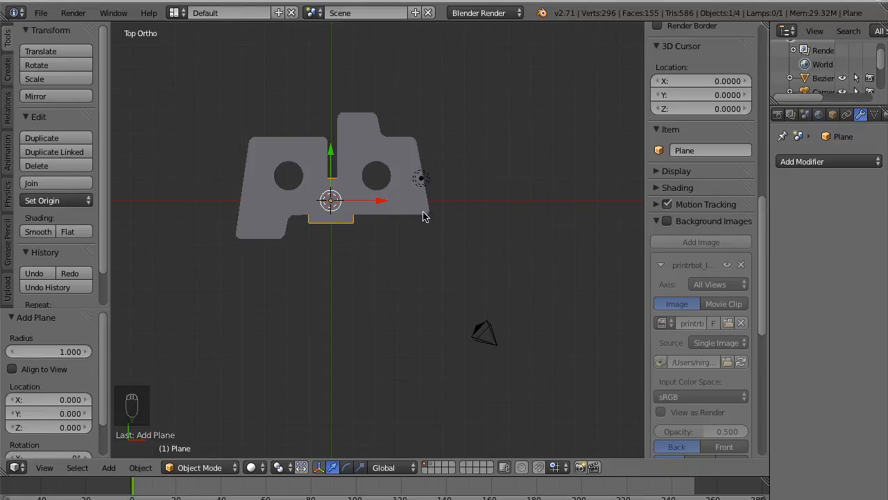
key("Tab")
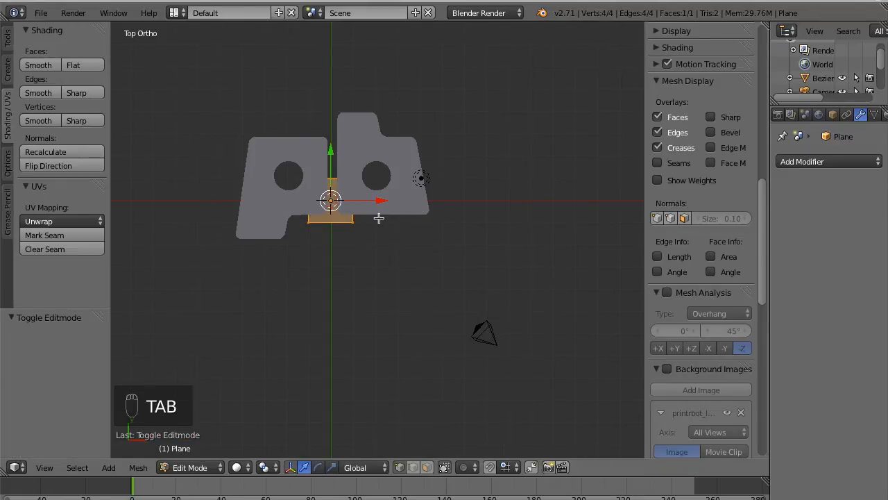
key("s")
key("x")
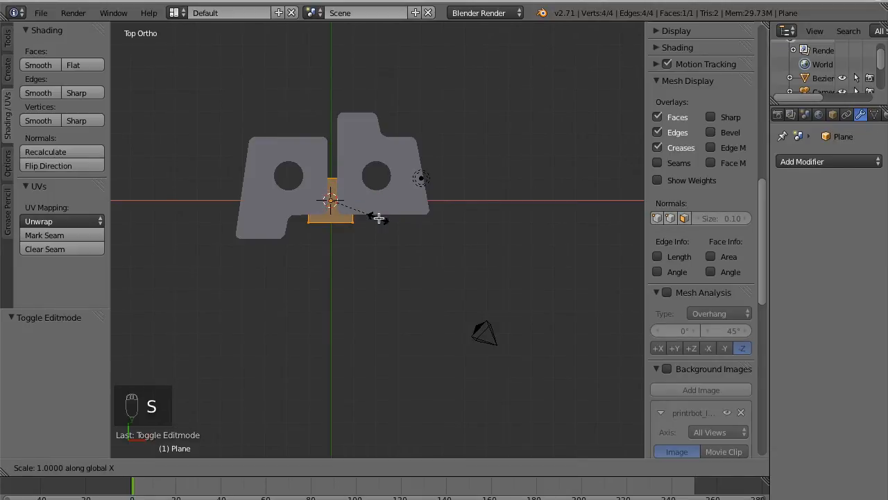
type("5")
key("Return")
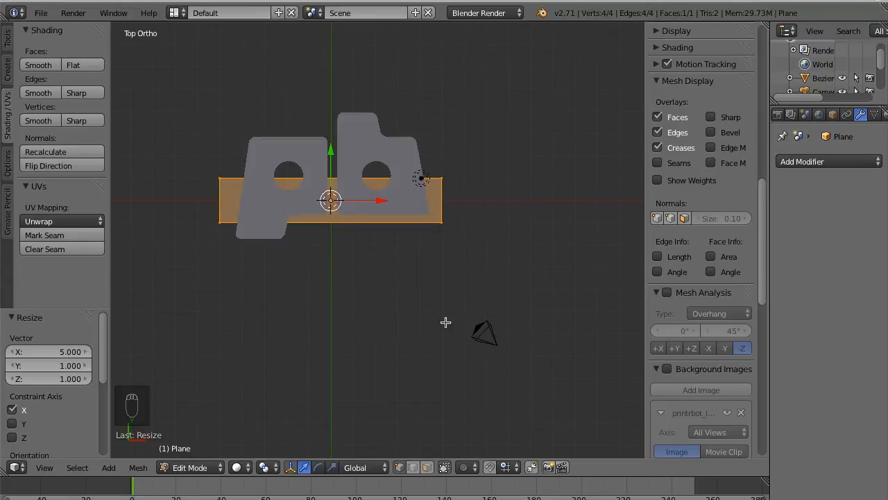
key("s")
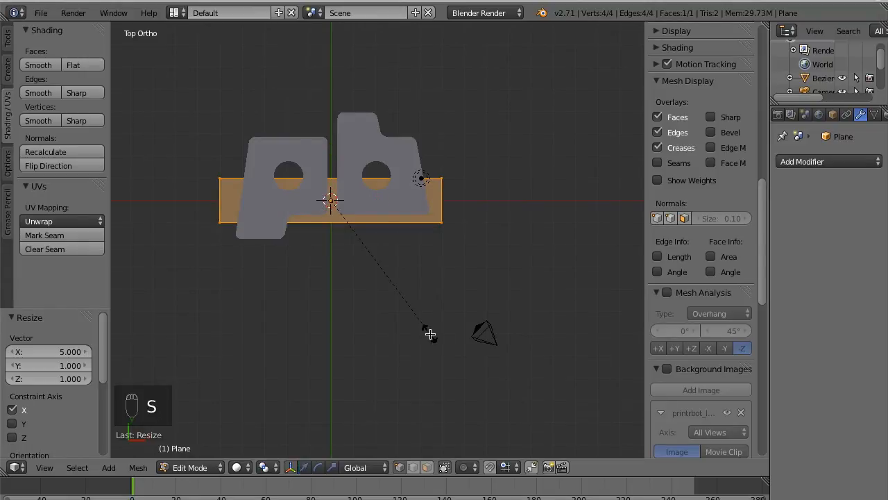
type("y")
type("5")
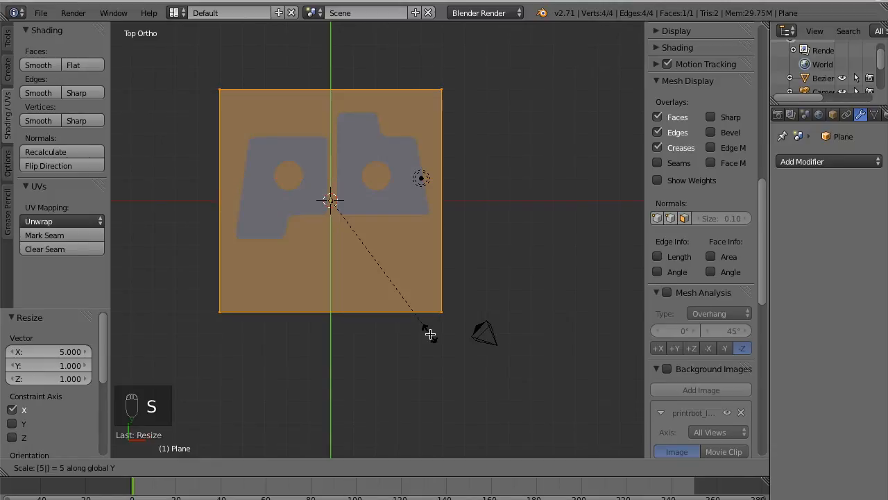
key("Return")
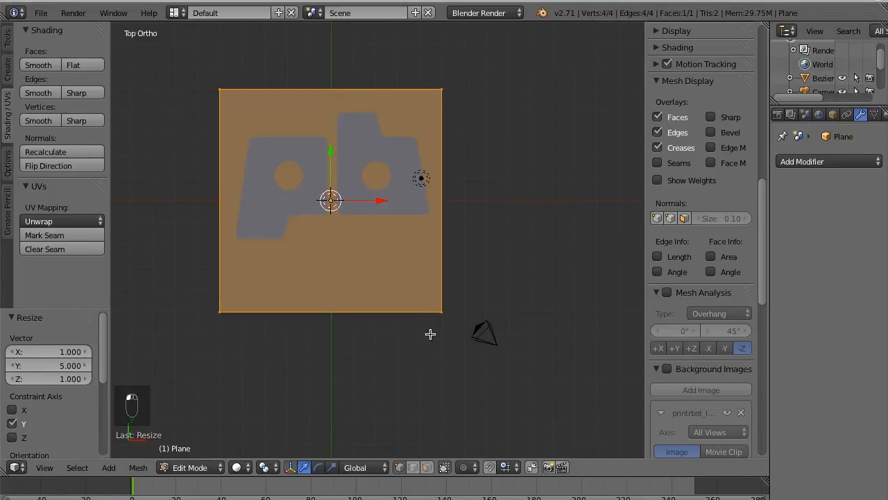
Move the plane's mesh about 0.718 along Y so it frames the logo more evenly
key("g")
key("y")
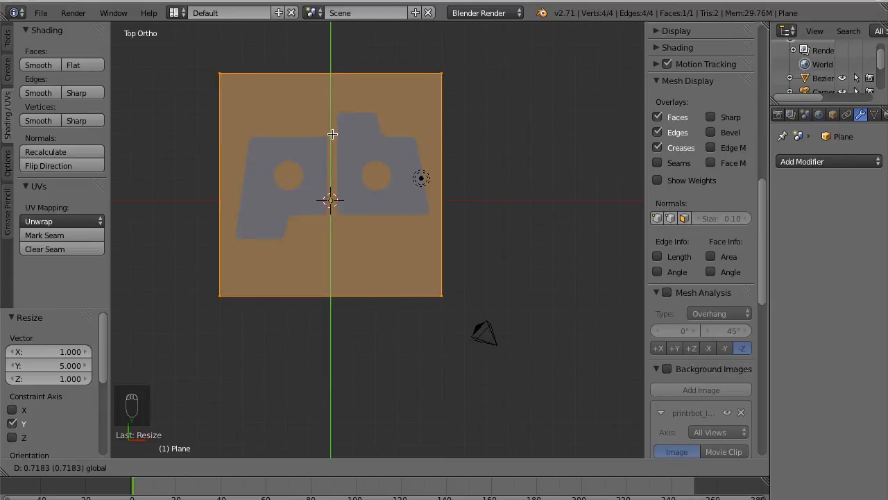
left_click(333, 134)
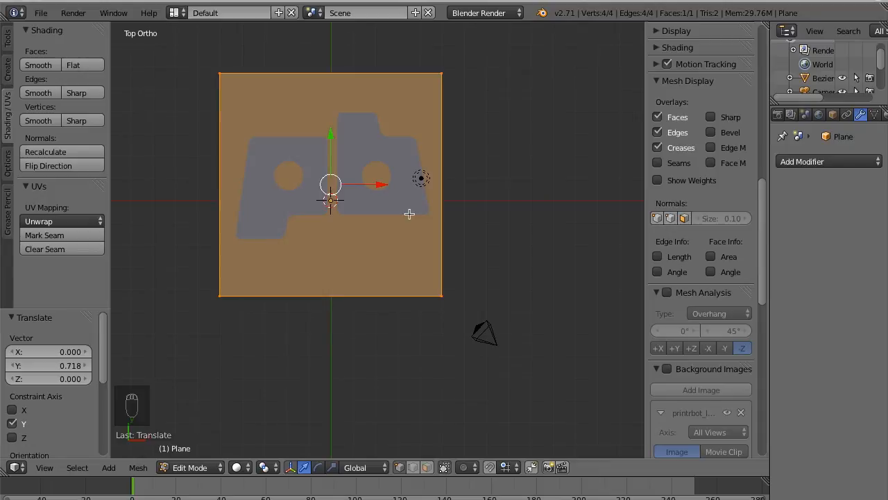
left_click(532, 237)
Extrude the plane to -0.5 along Z to form a base plate under the logo, and return to Object Mode
middle_click_drag(464, 199, 464, 199)
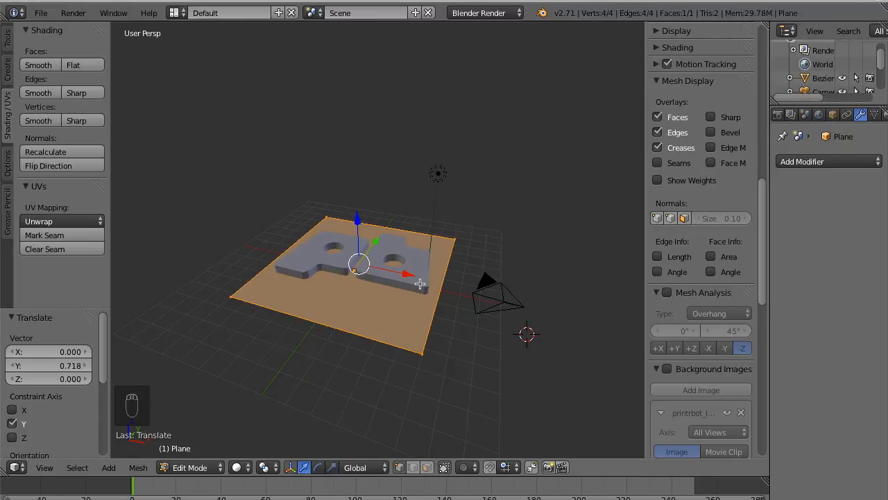
key("e")
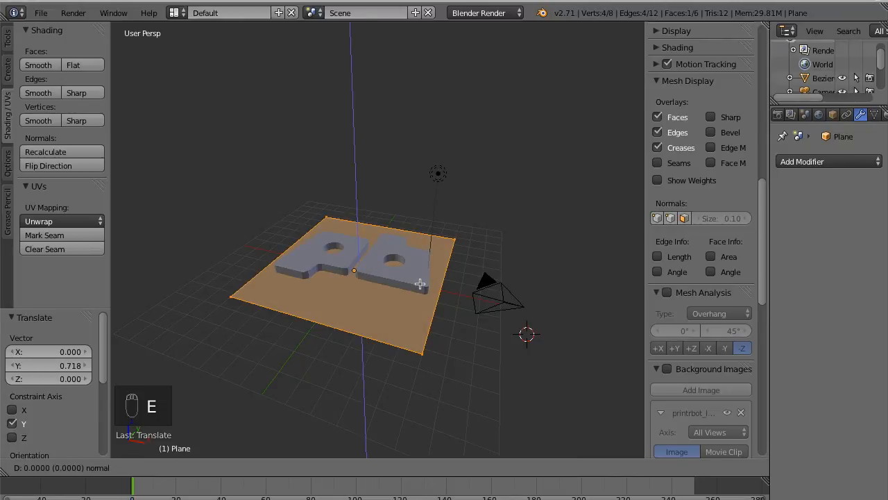
left_click(420, 283)
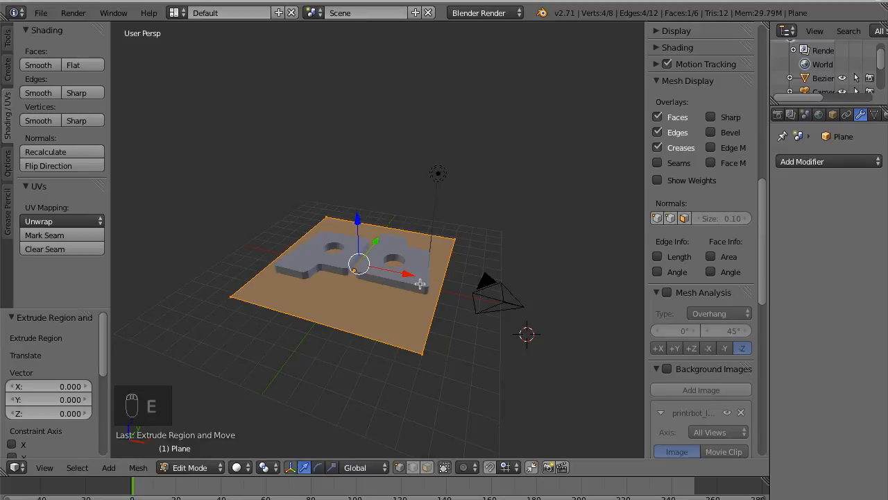
key("g")
key("z")
type("-.5")
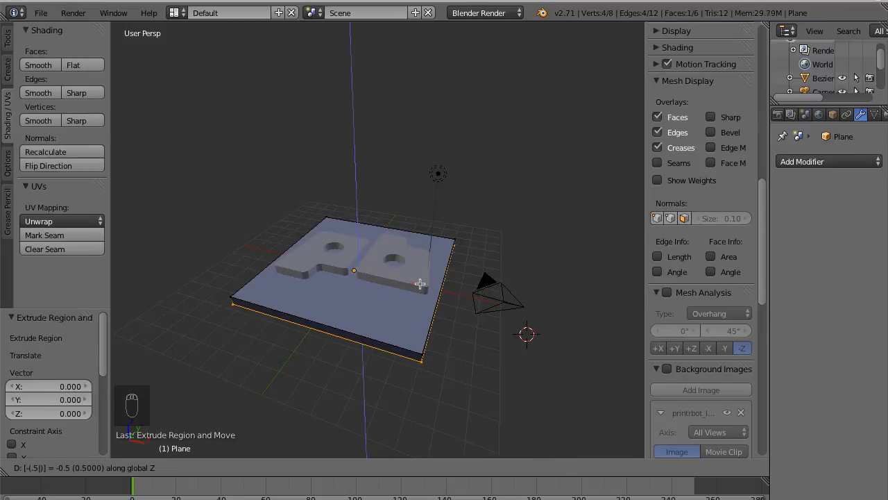
key("Return")
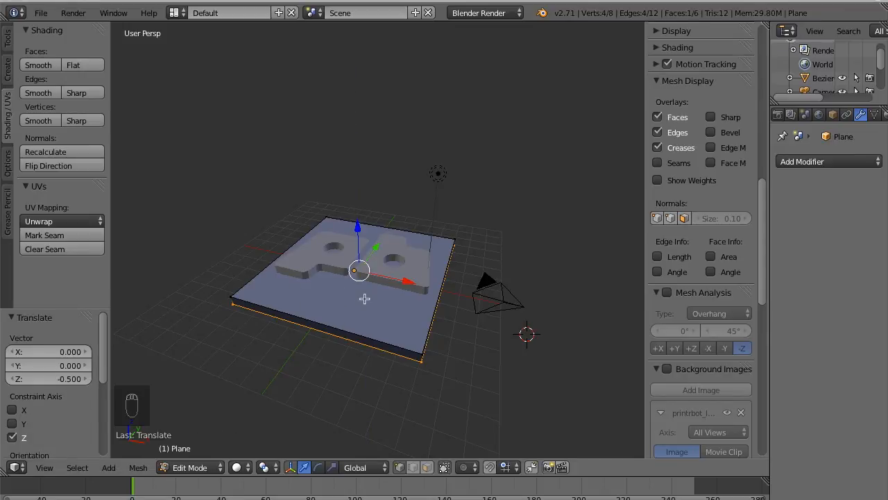
key("Tab")
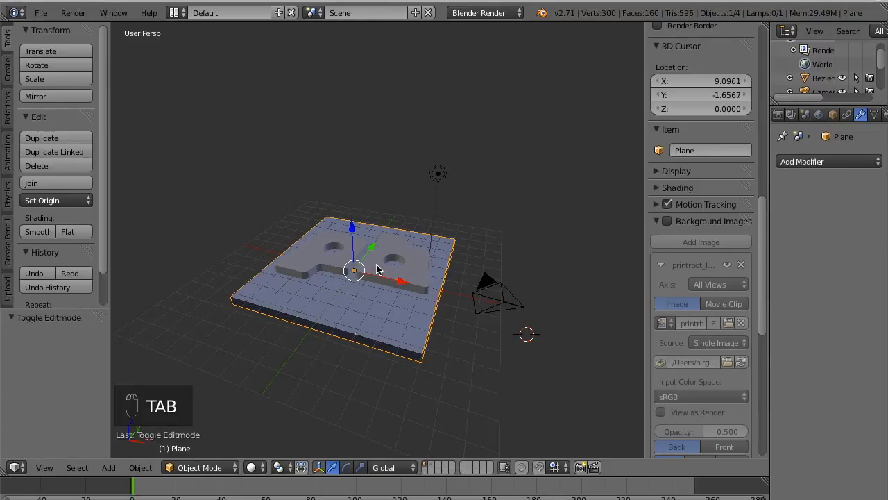
Add the logo to the selection and join it with the base plate into one object
right_click(379, 268, "shift")
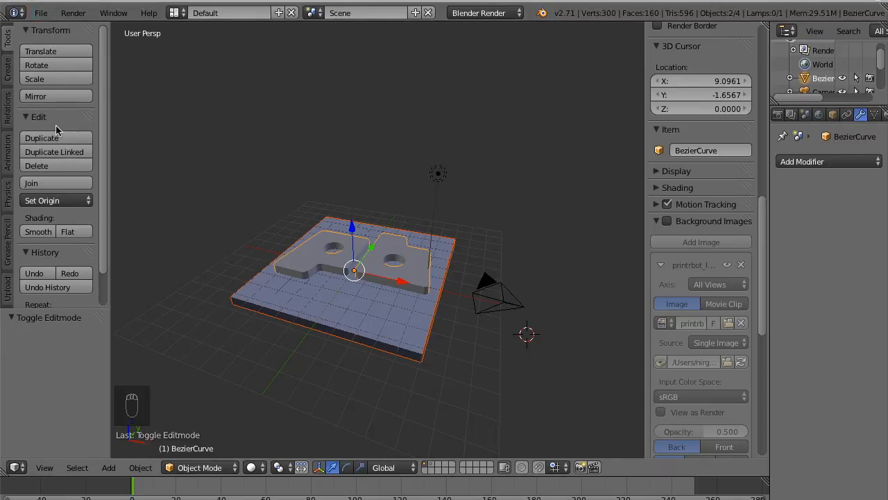
scroll(57, 133, "down", 1)
left_click(53, 165)
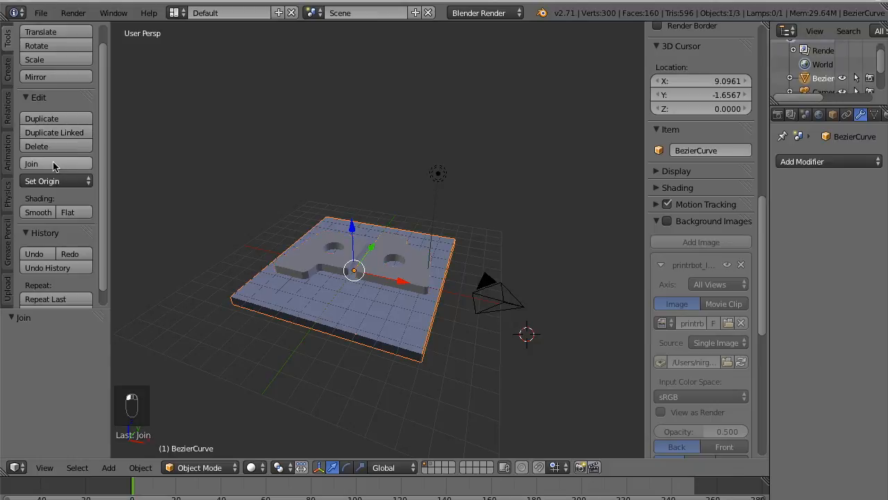
Export the joined logo and base plate as an STL, overwriting tutorial.stl in the 3D Prints folder
left_click(41, 13)
mouse_move(83, 264)
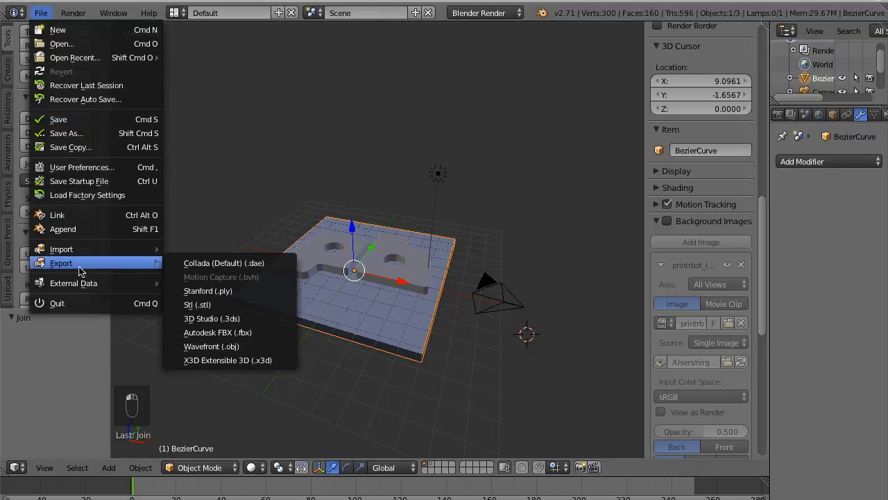
left_click(196, 305)
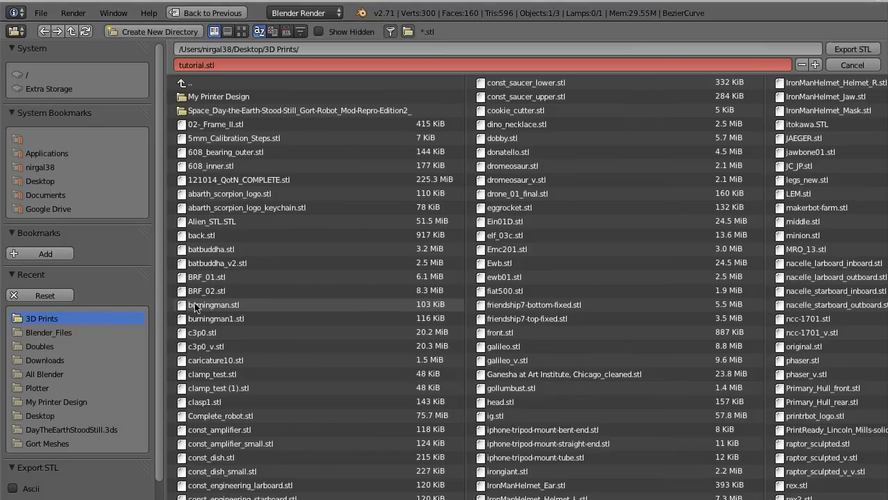
left_click(840, 55)
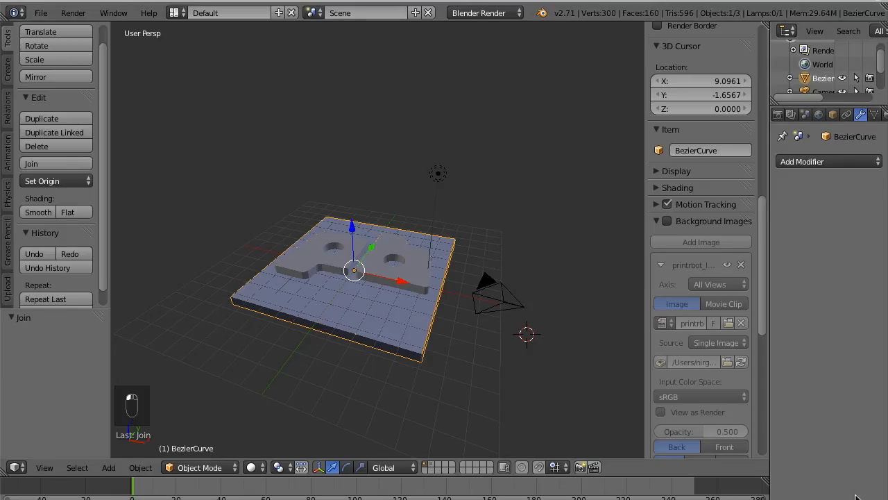
Switch to Repetier-Host, reload the changed object file and show its object placement settings
left_click(770, 495)
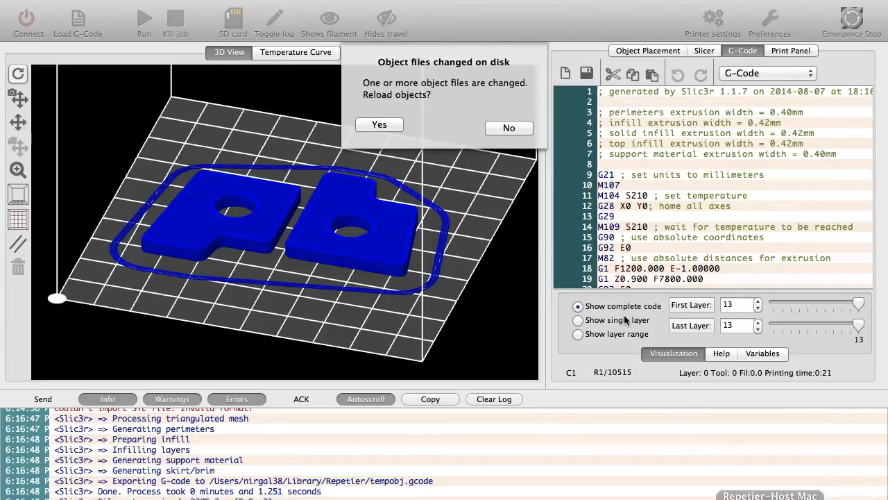
left_click(378, 122)
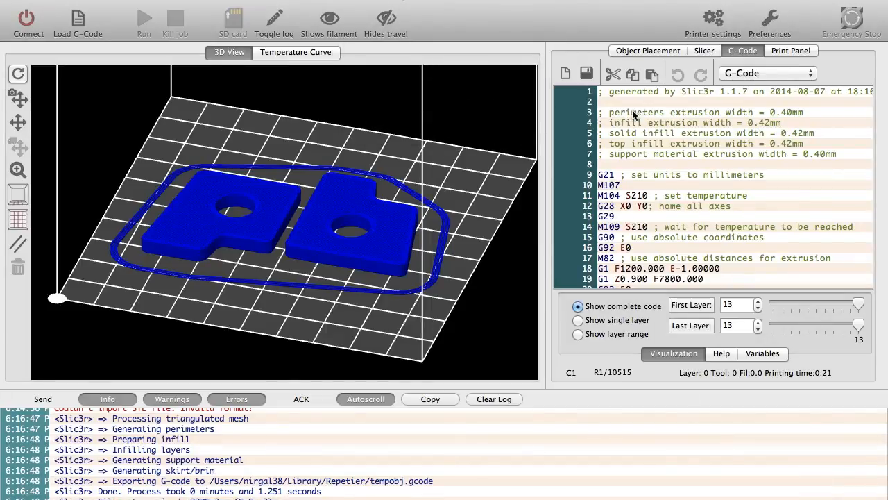
left_click(663, 51)
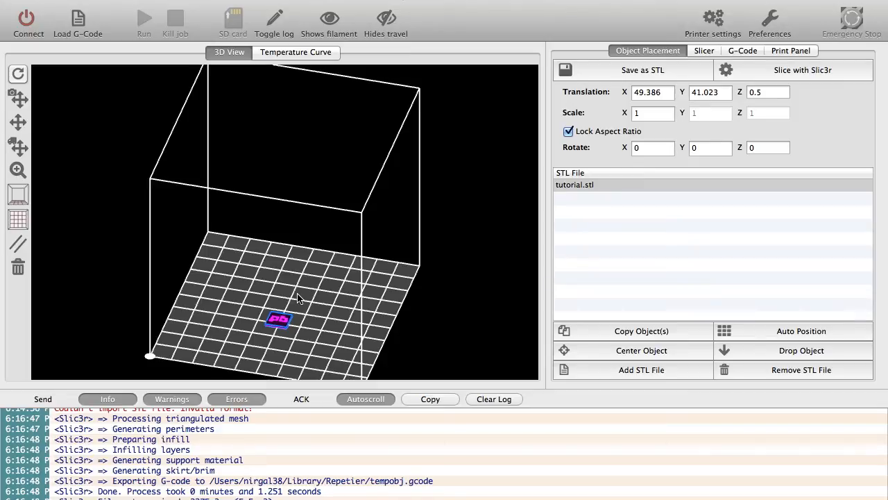
Scale tutorial.stl uniformly to 8, center it on the print bed and slice it with Slic3r
left_click(637, 113)
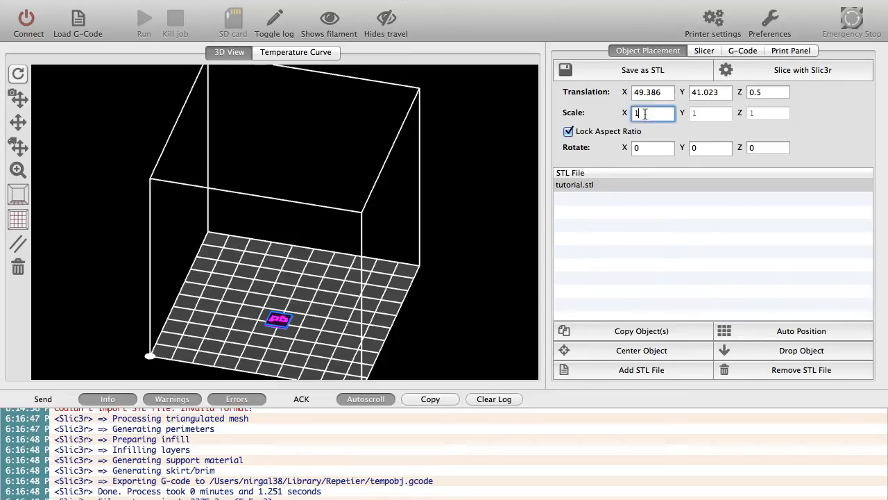
type("8")
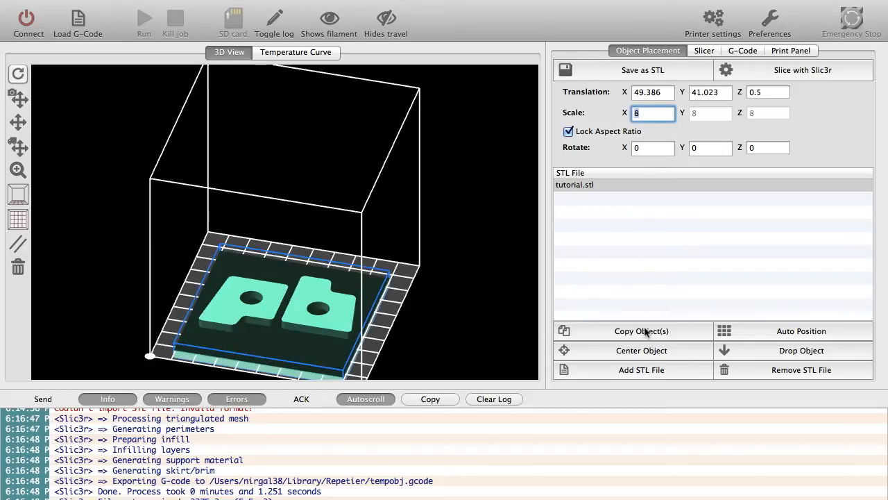
left_click(640, 351)
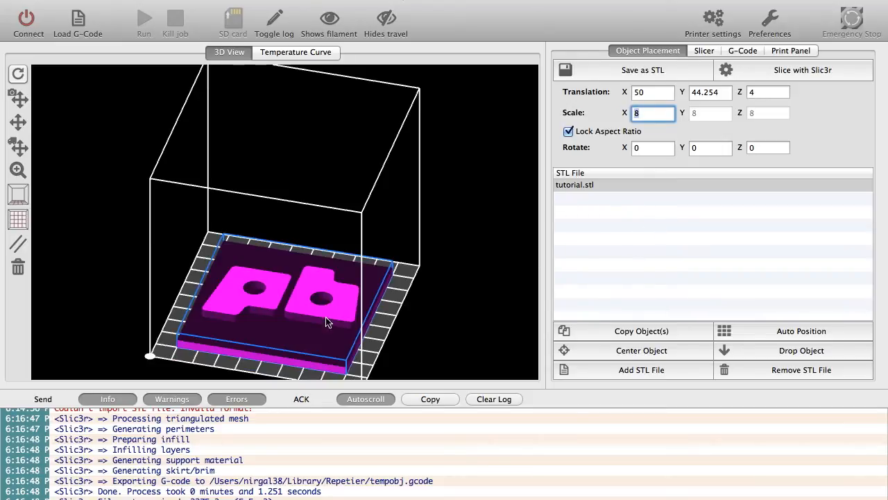
left_click(802, 72)
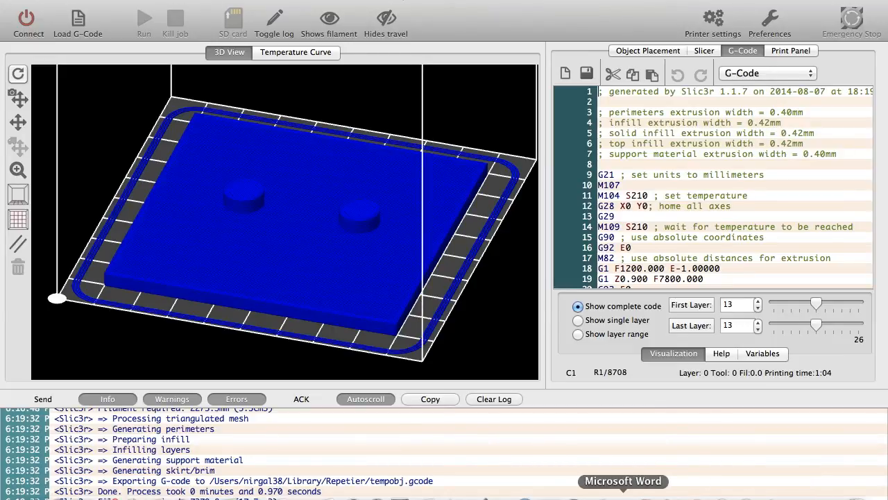
Switch back to Blender and recalculate the normals of the whole joined mesh in Edit Mode
left_click(496, 498)
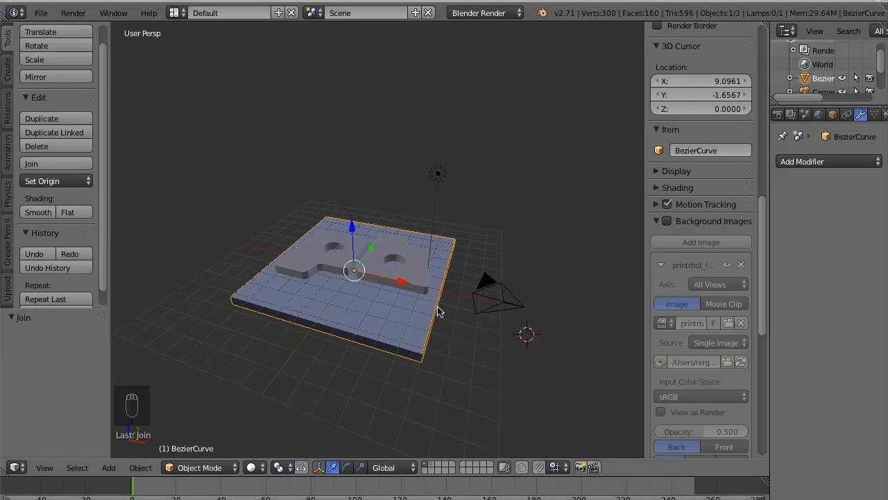
key("Tab")
key("a")
key("a")
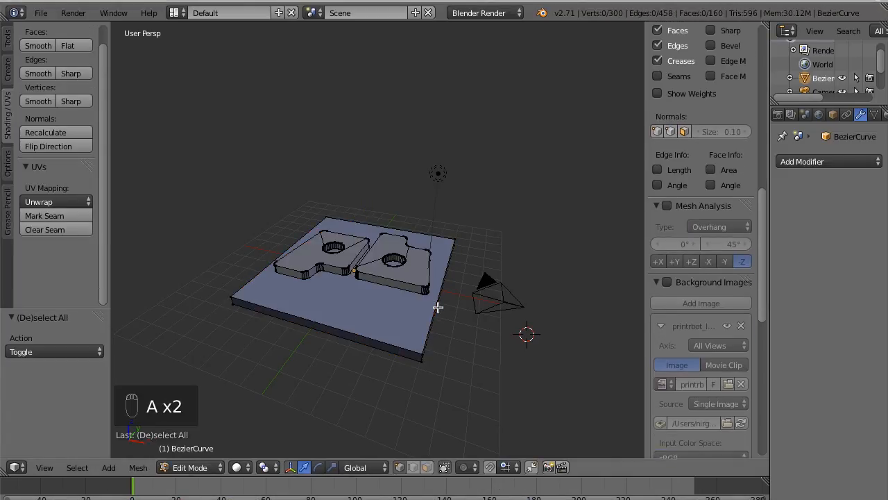
key("a")
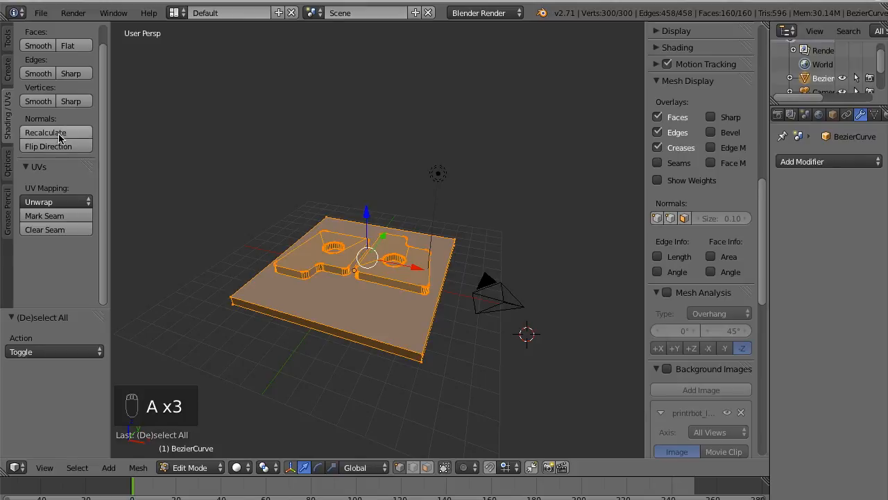
left_click(58, 132)
Export the mesh with its recalculated normals as an STL, overwriting tutorial.stl
left_click(43, 13)
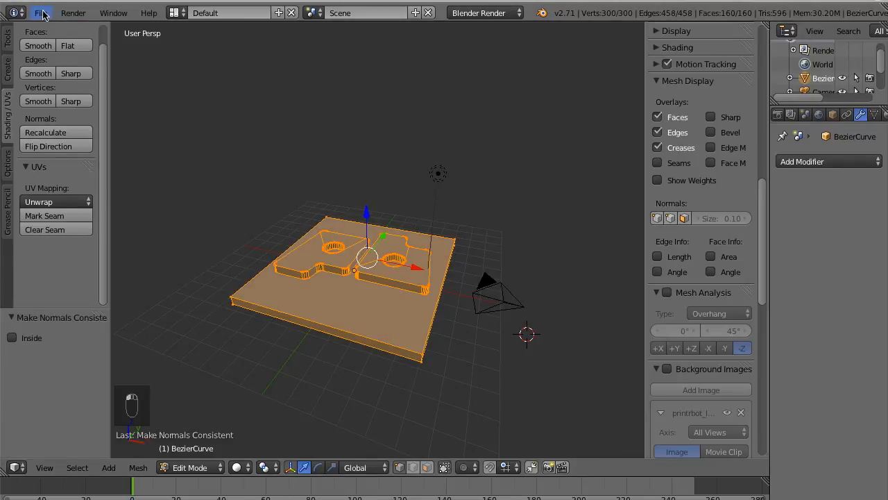
mouse_move(97, 263)
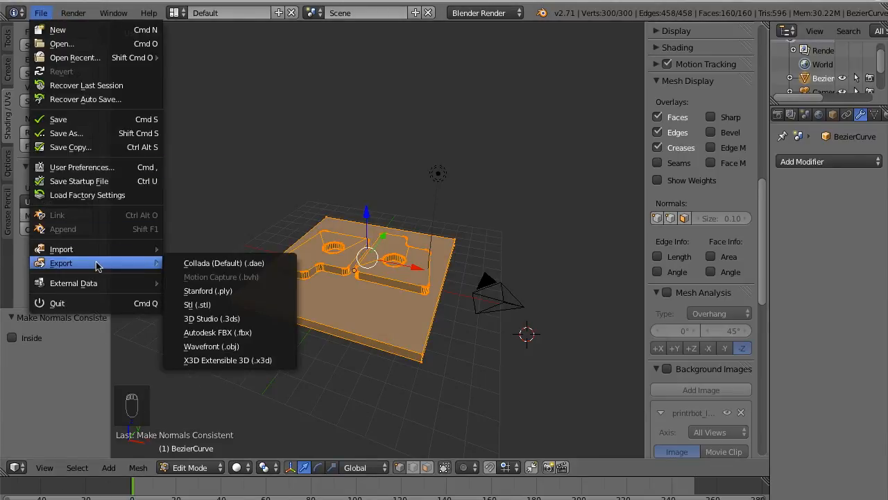
left_click(212, 306)
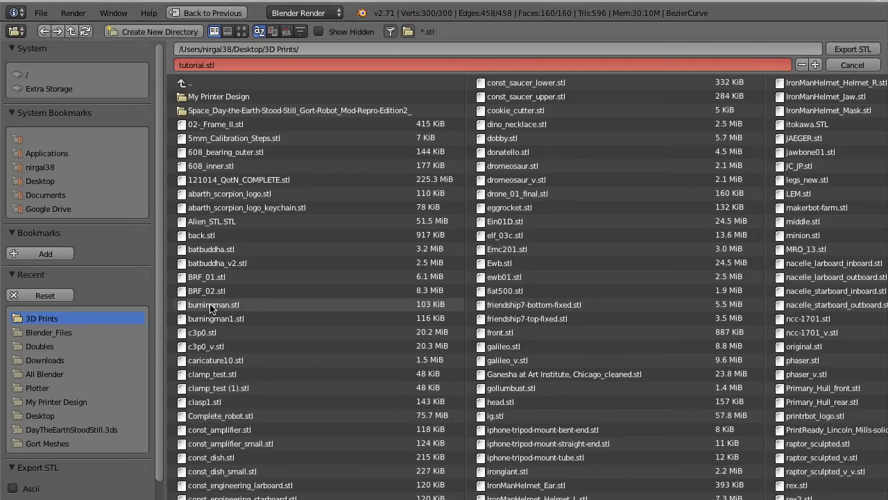
left_click(853, 50)
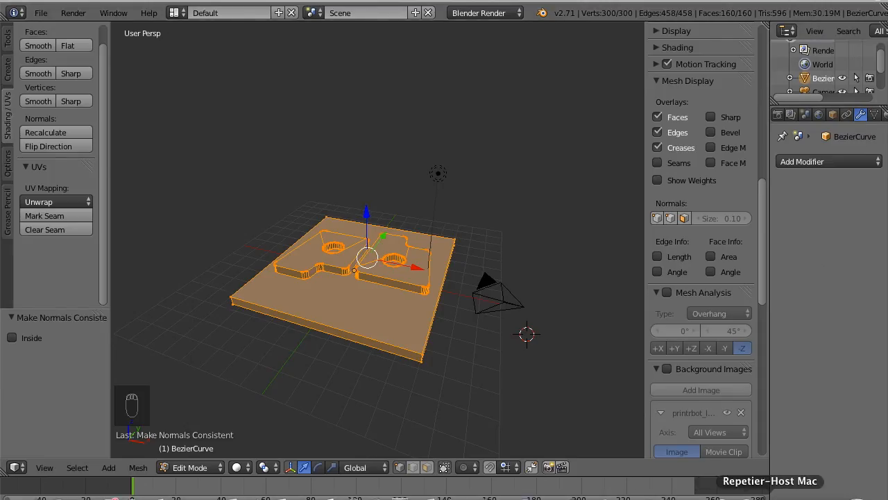
Switch to Repetier-Host, reload the re-exported tutorial.stl and slice it with Slic3r
left_click(759, 497)
left_click(392, 124)
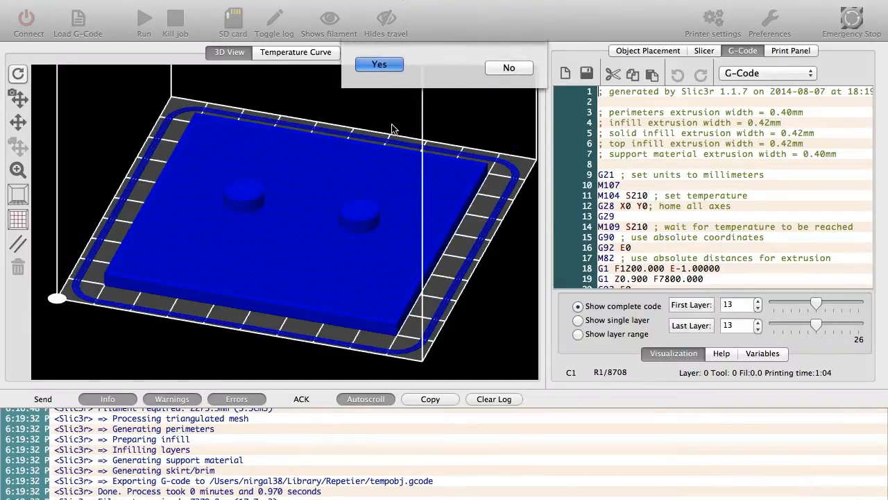
left_click(648, 51)
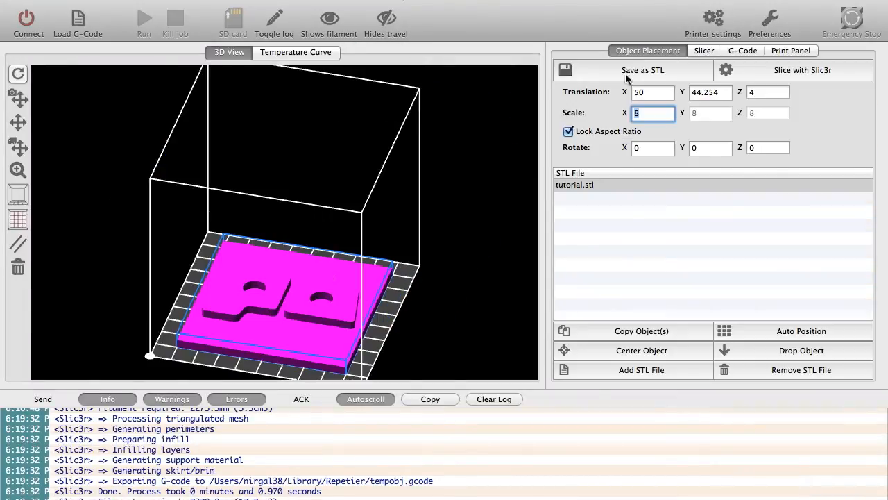
left_click(786, 78)
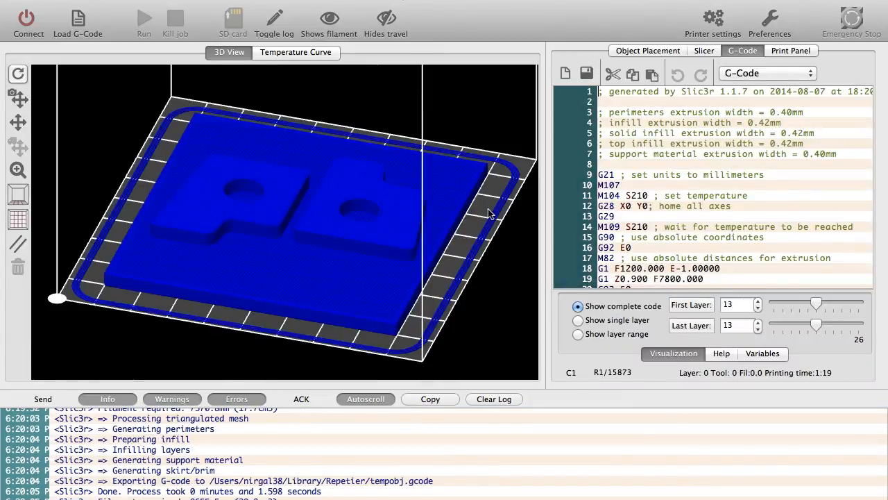
left_click_drag(405, 248, 392, 268)
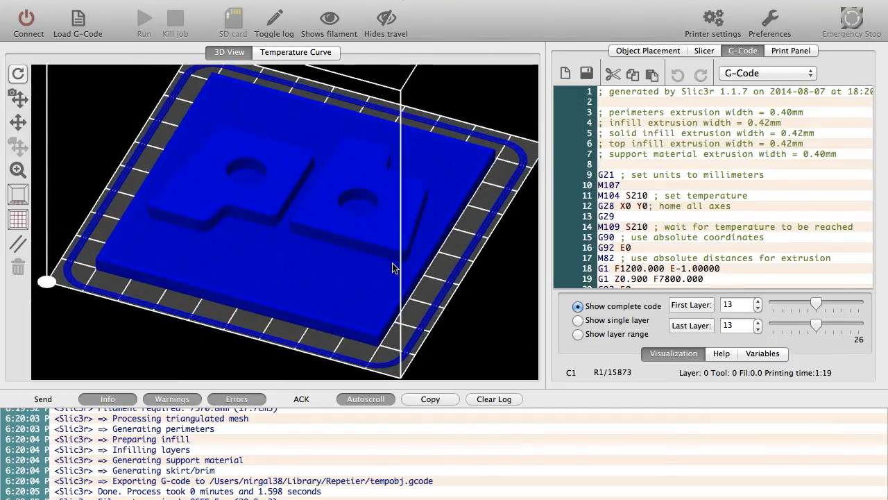
Set the uniform scale of tutorial.stl to 1 in the object placement settings
left_click(648, 51)
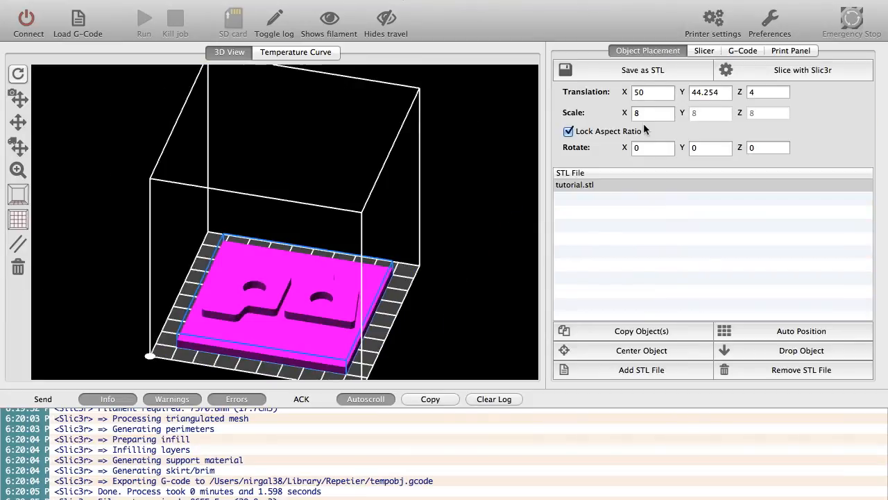
left_click(648, 114)
type("1")
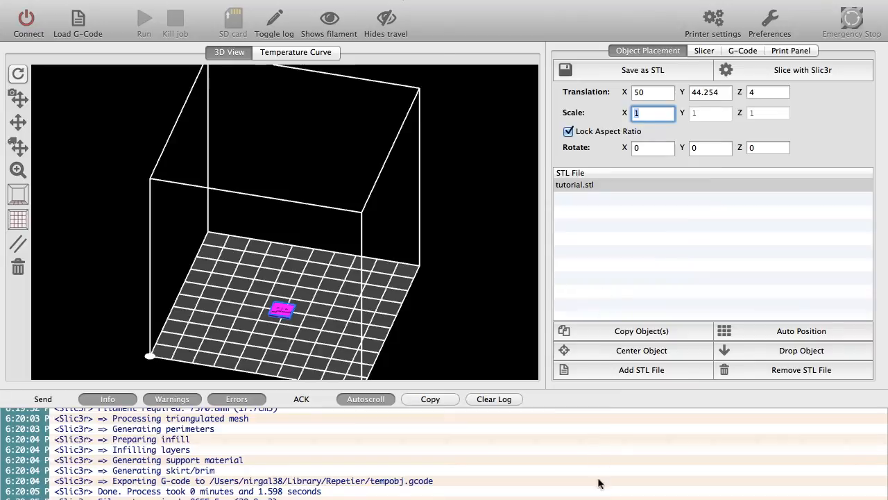
Switch to Blender, return to Object Mode and scale the joined logo and plate by 5 on all axes
mouse_move(697, 498)
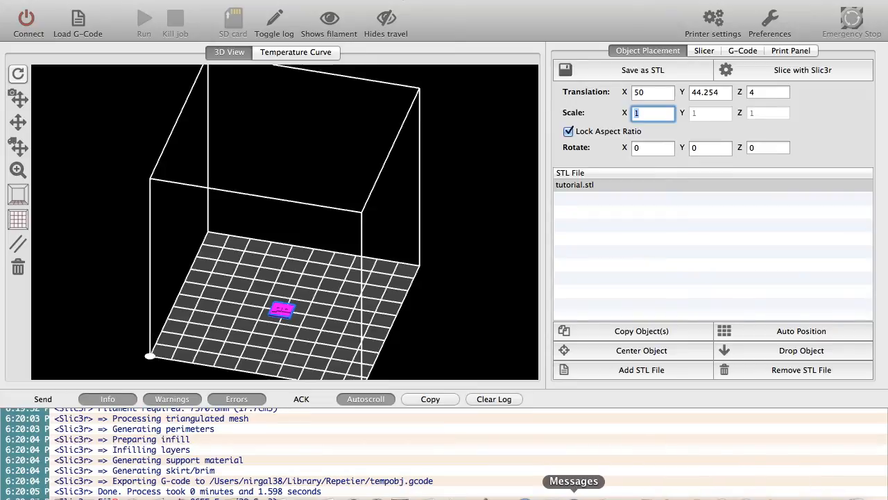
left_click(500, 497)
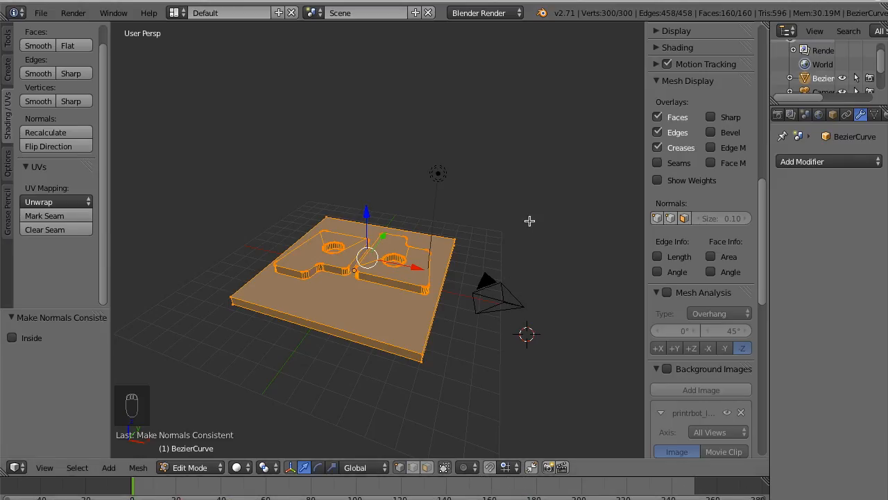
key("Tab")
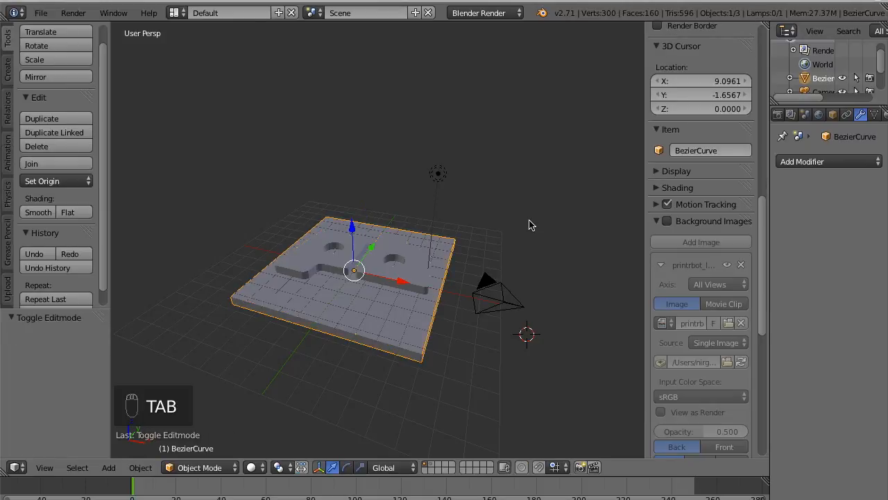
key("s")
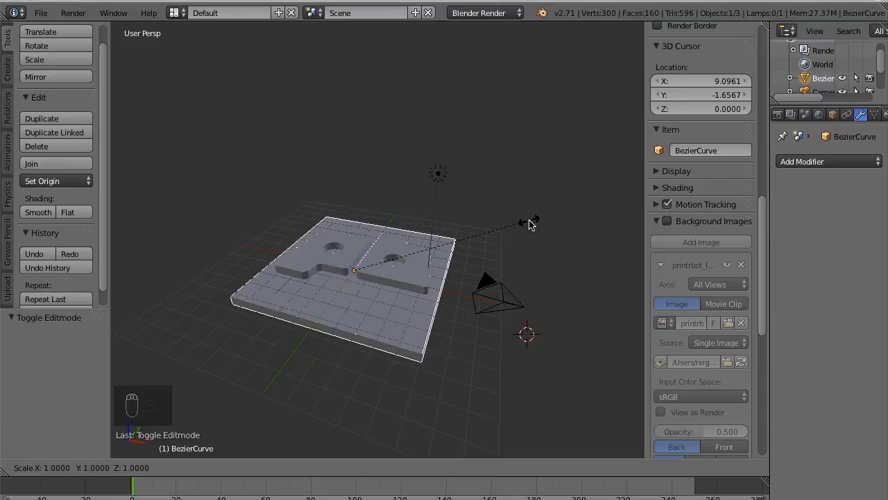
type("5")
key("Return")
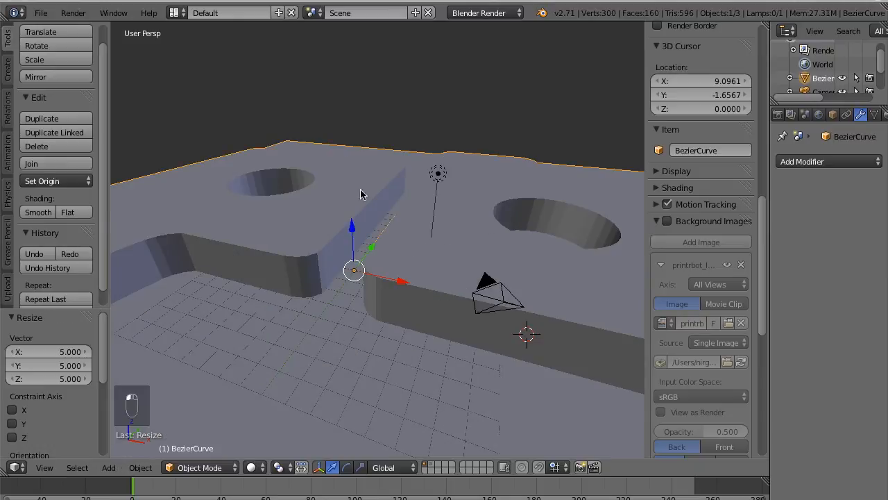
Export the enlarged logo and plate as an STL, overwriting tutorial.stl in the 3D Prints folder
left_click(41, 13)
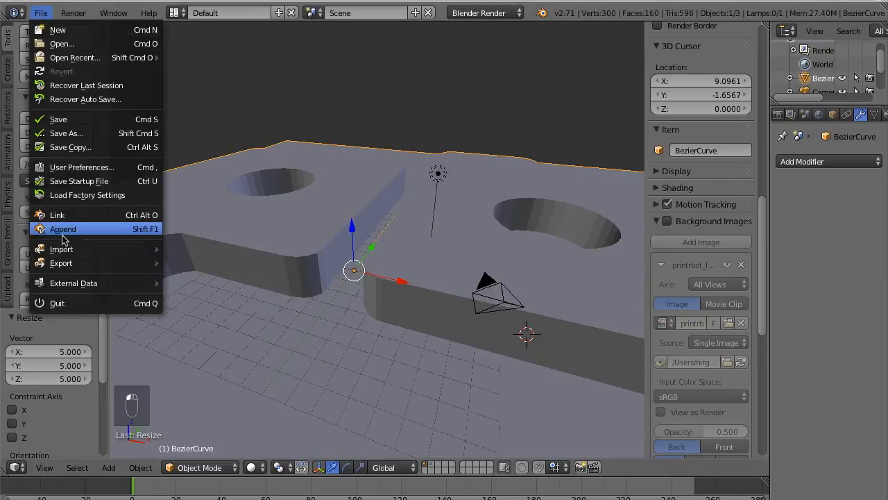
mouse_move(80, 268)
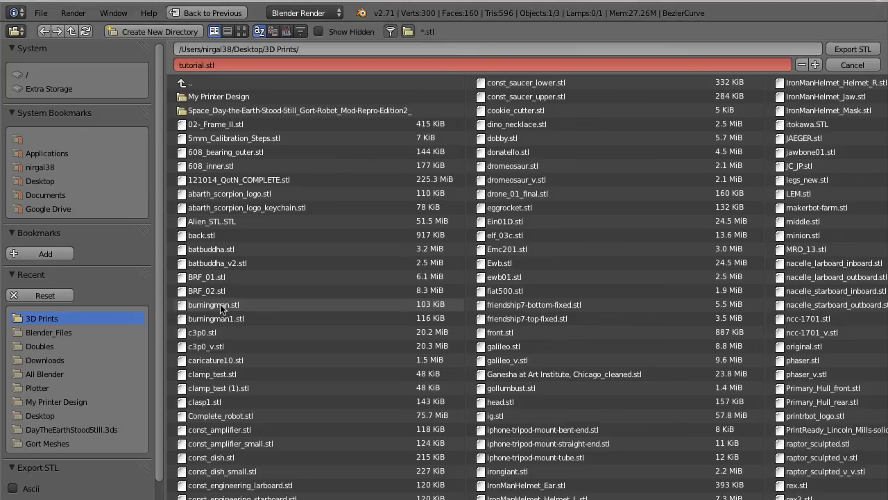
left_click(274, 300)
left_click(852, 48)
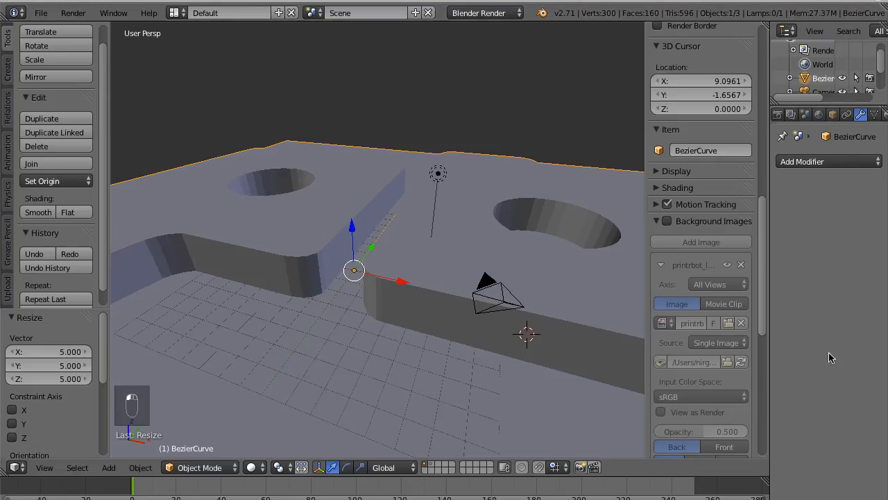
Switch to Repetier-Host, reload the enlarged tutorial.stl and center it on the print bed
left_click(802, 494)
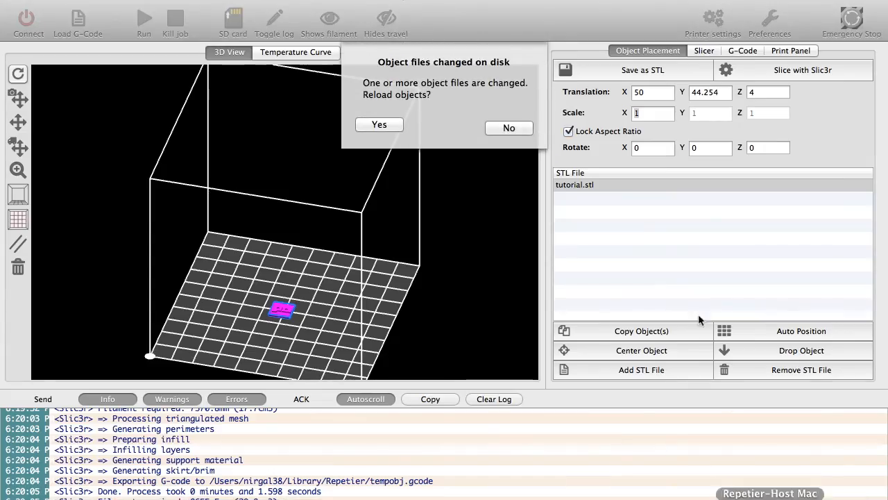
left_click(393, 124)
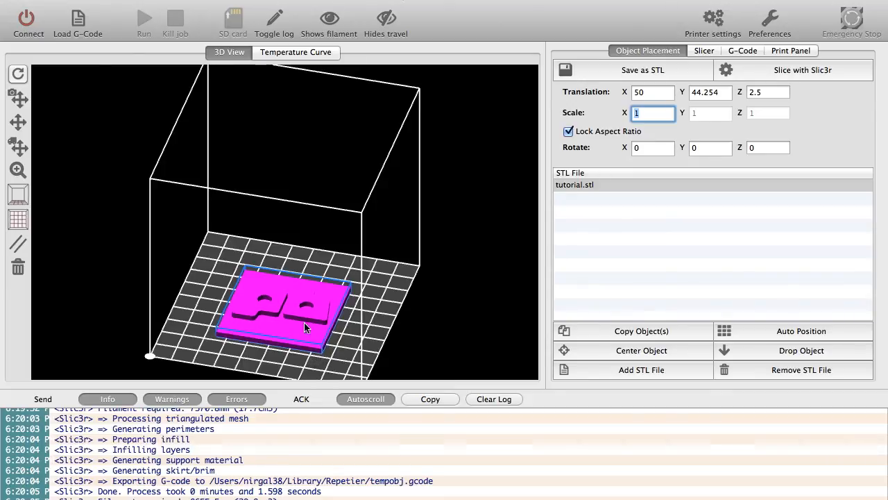
left_click(565, 349)
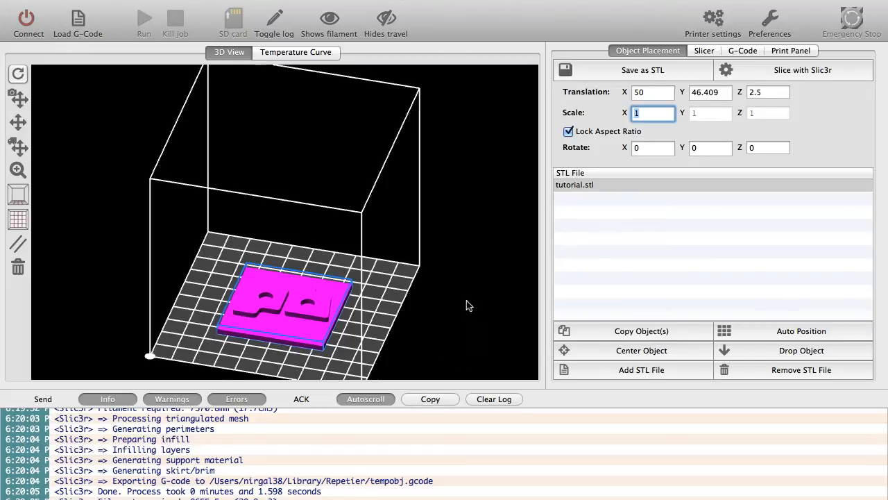
Slice the centered model with Slic3r and set the visualization's first layer to 12 and last layer to 16
left_click(803, 71)
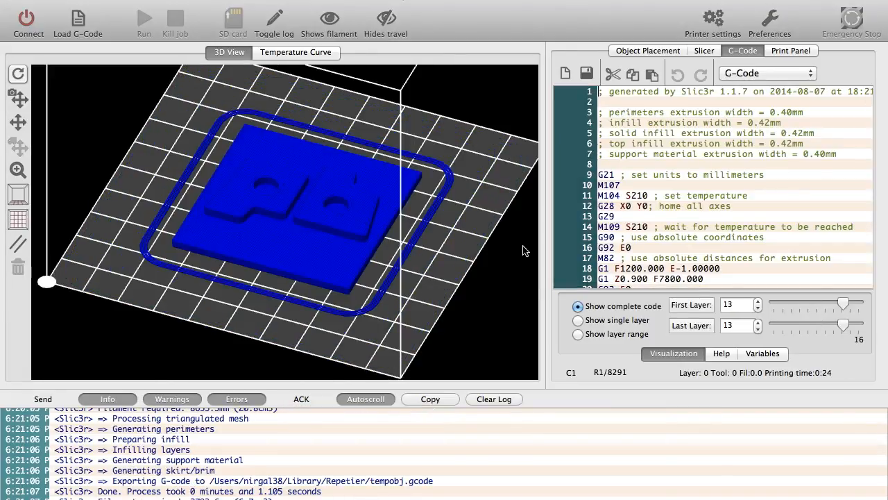
mouse_move(444, 251)
left_mouse_down()
mouse_move(434, 215)
mouse_move(418, 251)
mouse_move(453, 263)
left_mouse_up()
left_click_drag(845, 322, 860, 323)
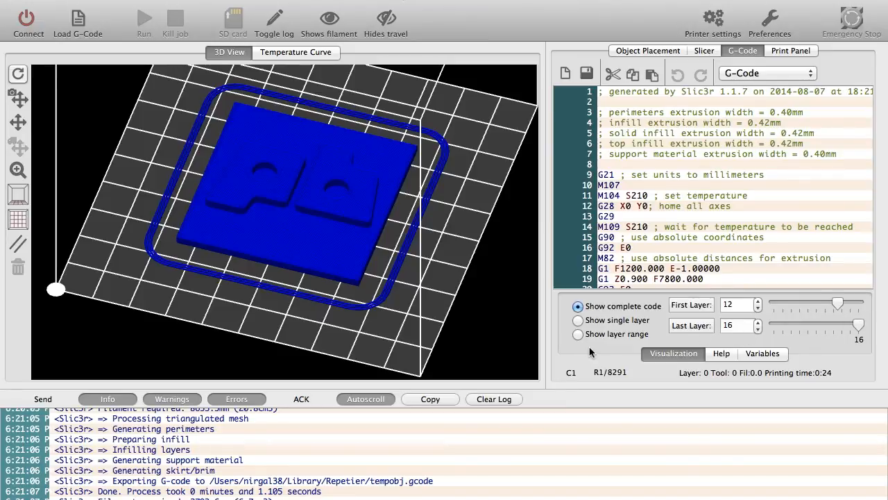